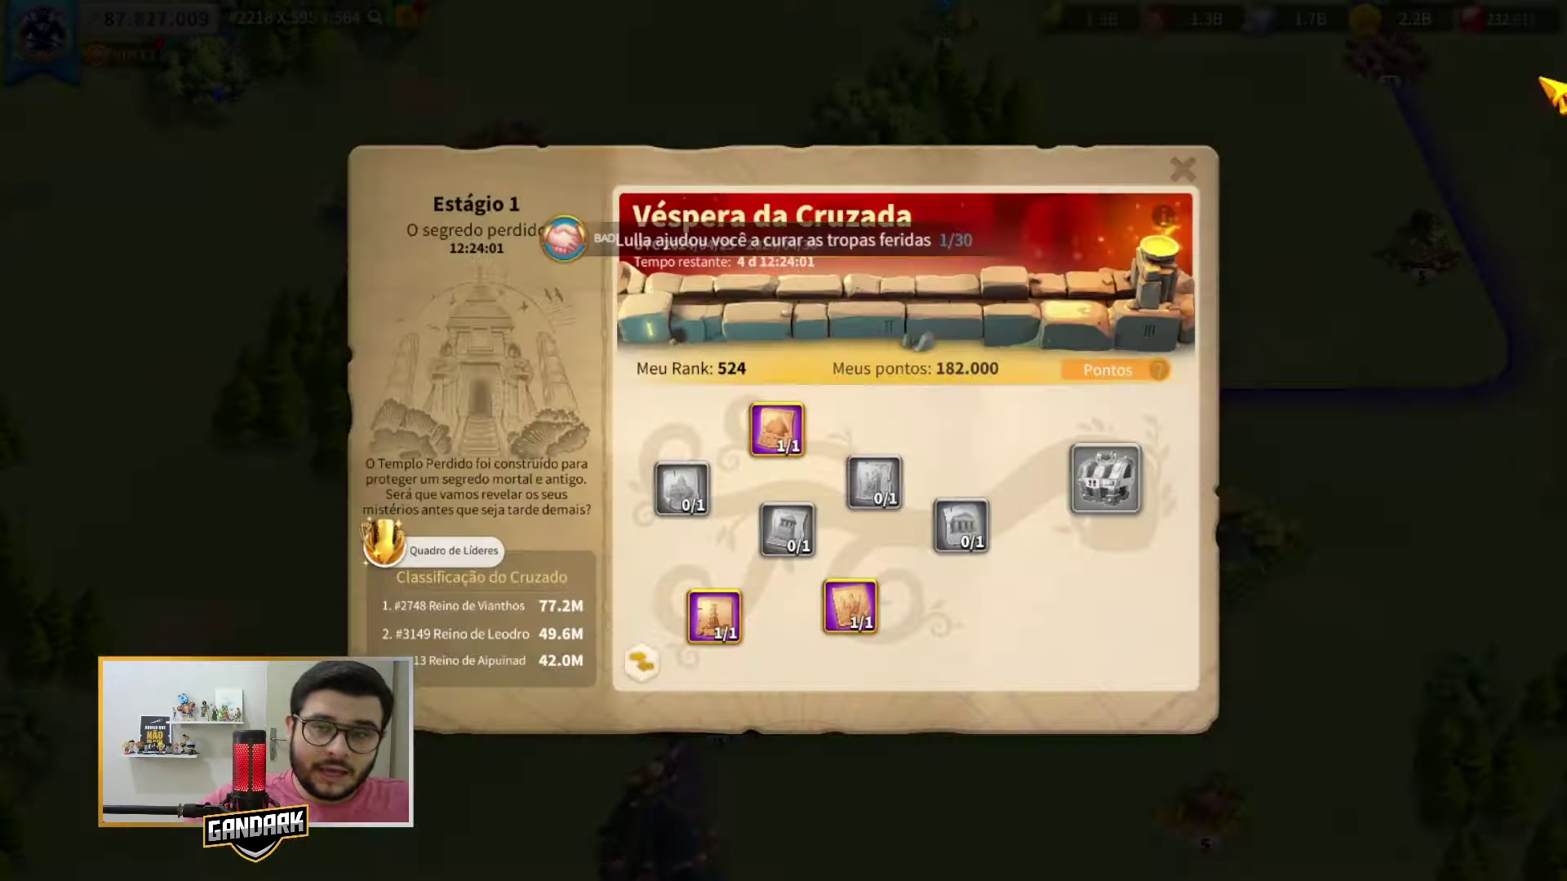
- Check the kingdom ranking on the Véspera da Cruzada leaderboard and close the event window
{"action": "left_click", "coordinate": [984, 230]}
{"action": "left_click", "coordinate": [457, 552]}
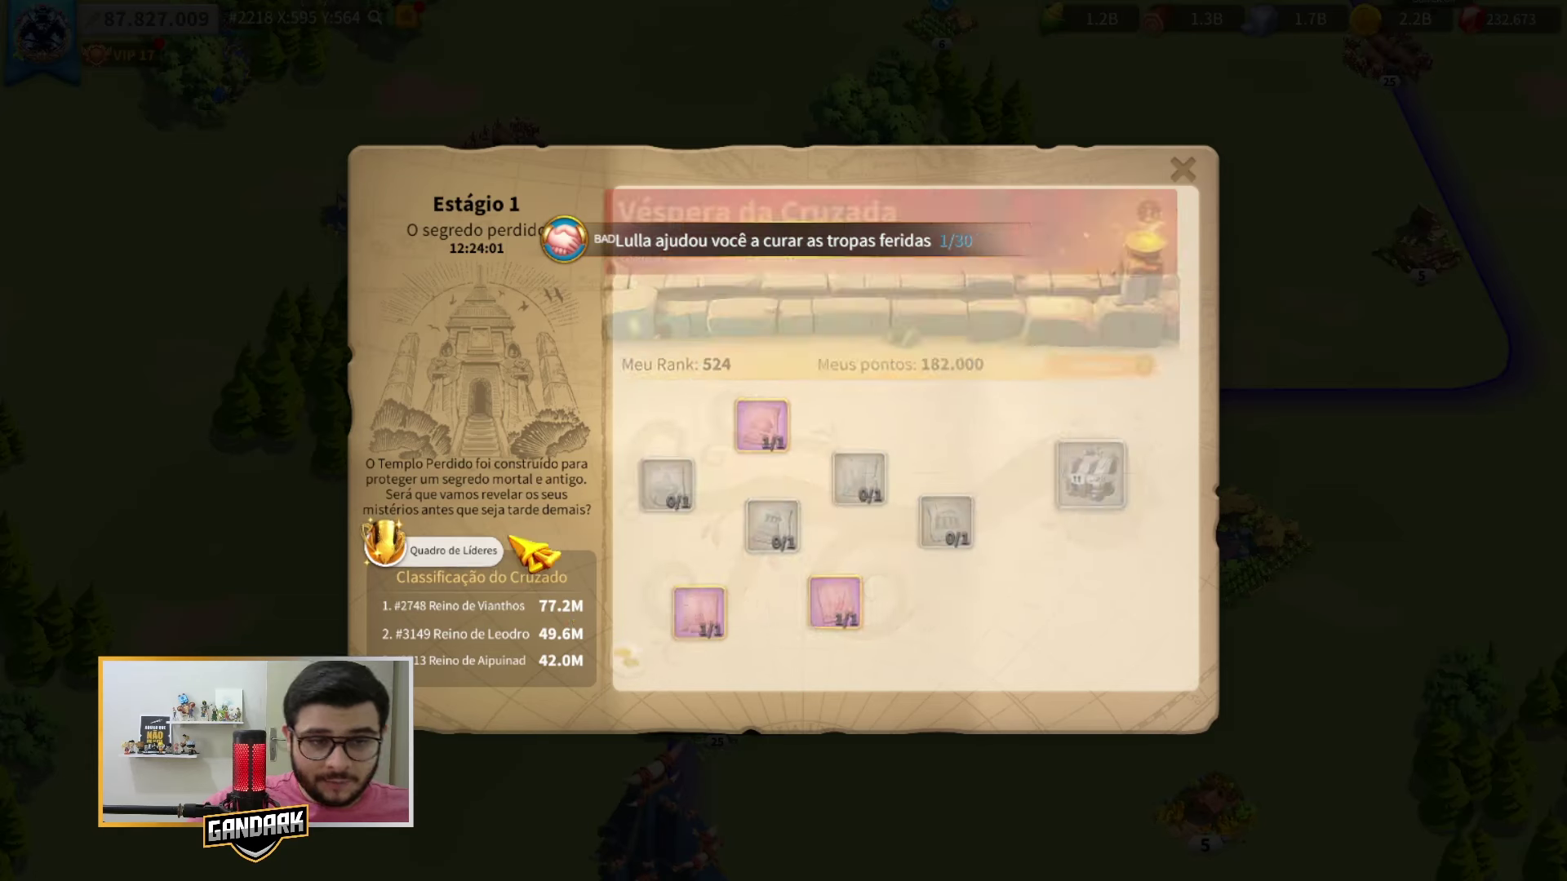
{"action": "left_click", "coordinate": [987, 217]}
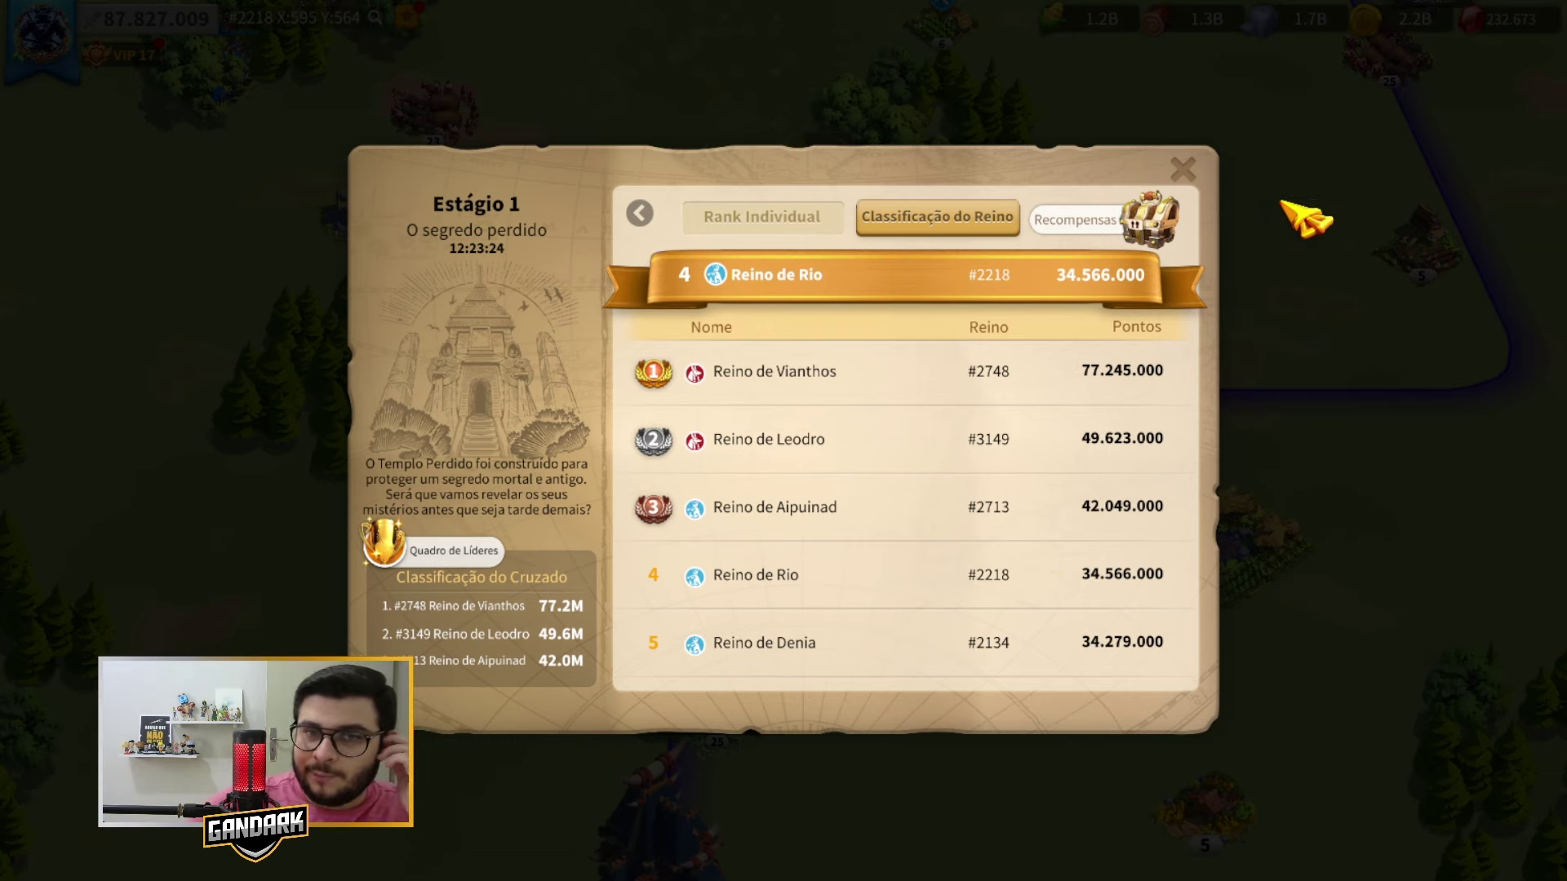
{"action": "left_click", "coordinate": [1197, 167]}
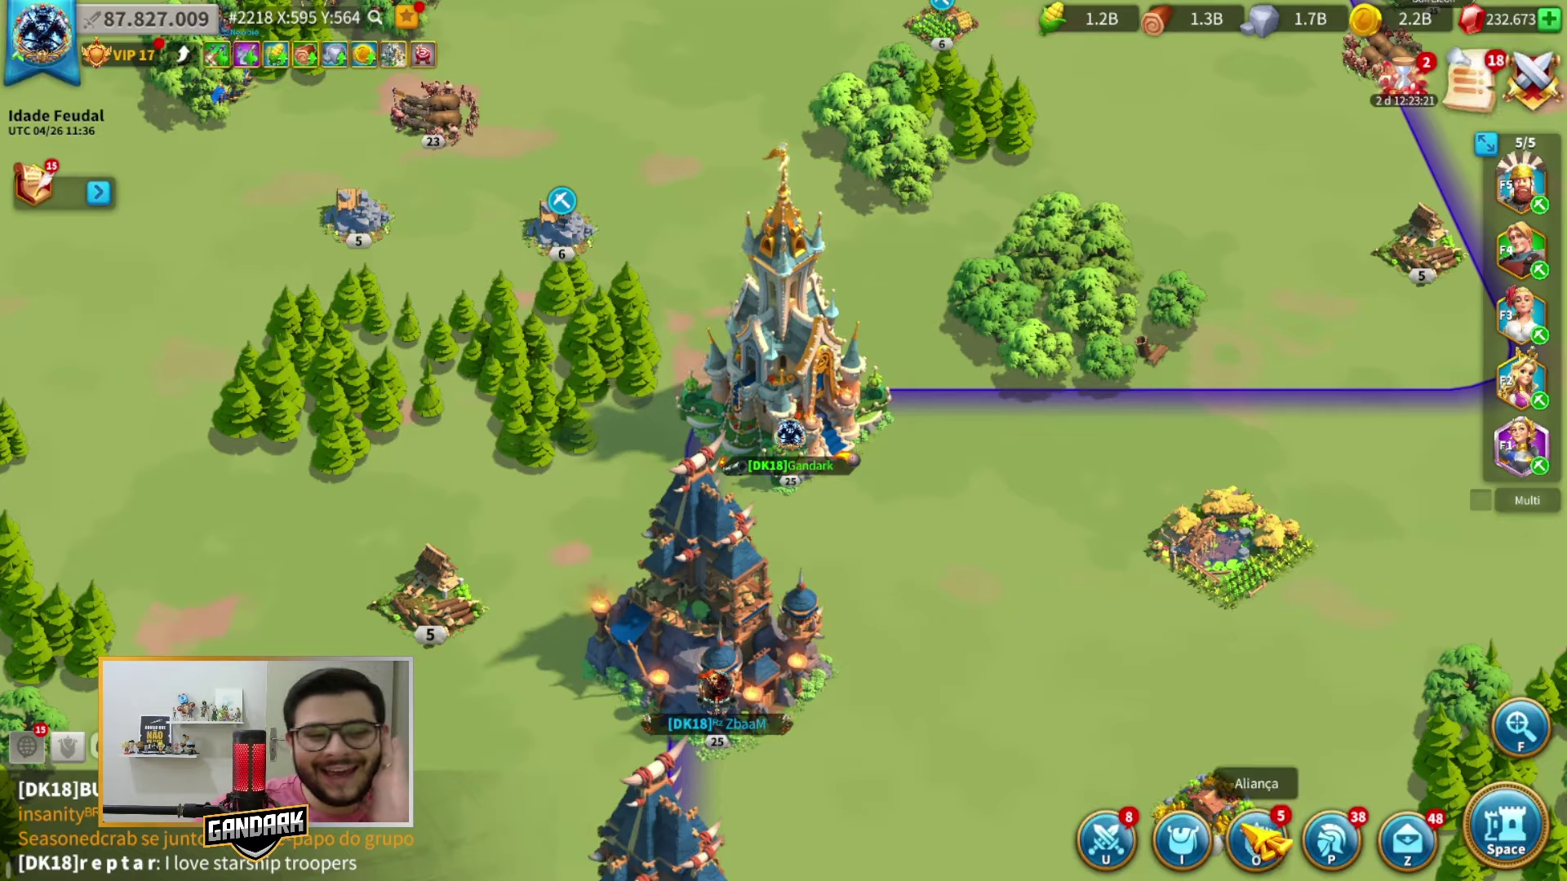
- Enter the city, collect the finished troop units, and return to the kingdom map
{"action": "left_click", "coordinate": [1502, 832]}
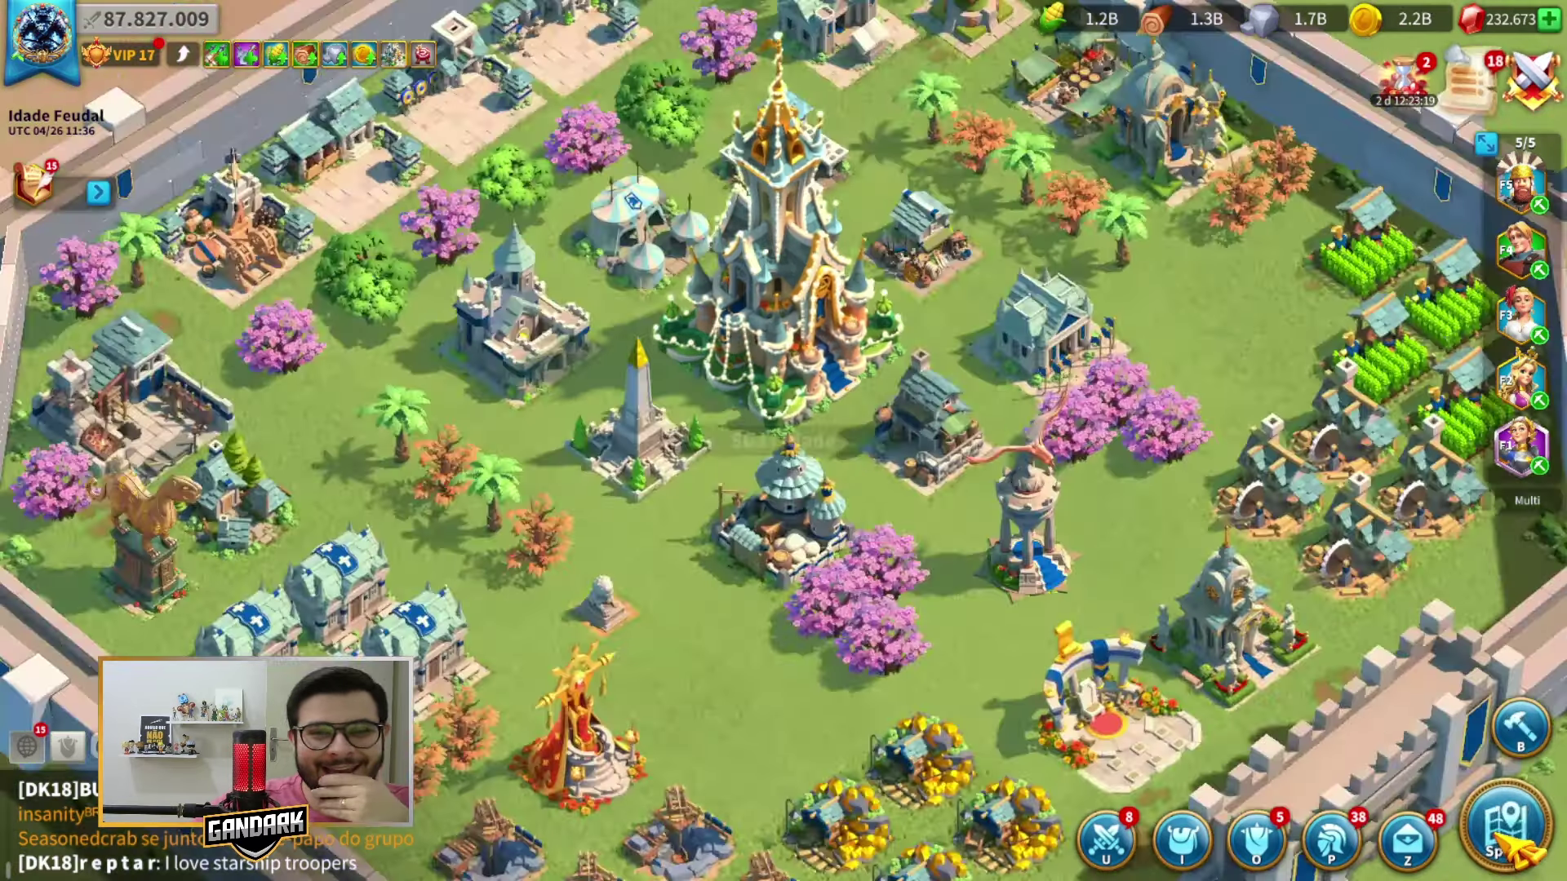
{"action": "left_click", "coordinate": [494, 352]}
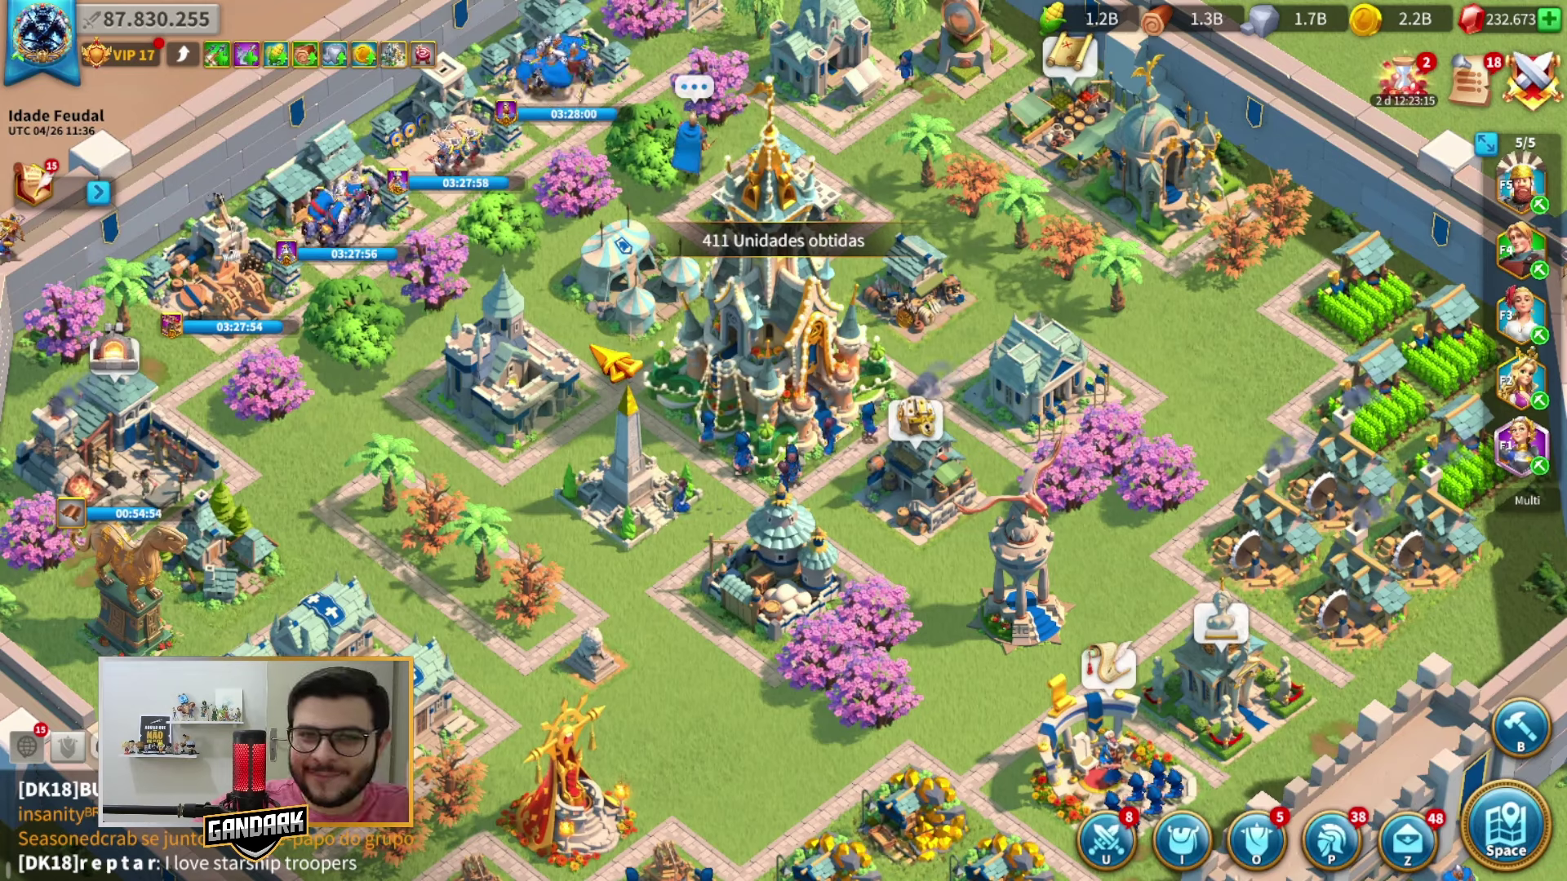
{"action": "left_click", "coordinate": [1503, 820]}
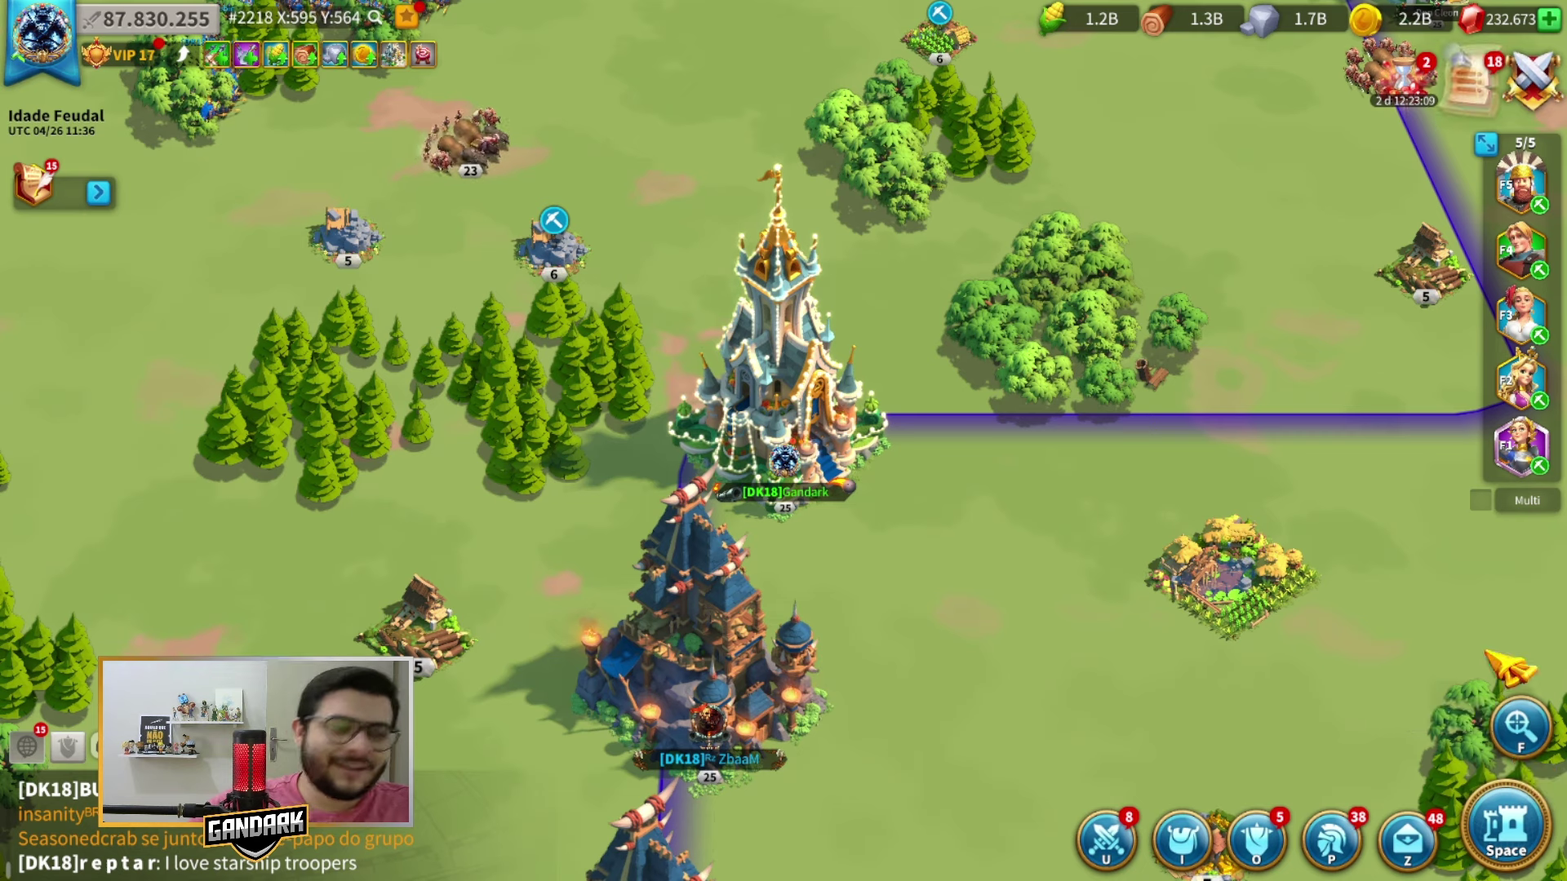
- Check the personal rank and points in the Véspera da Cruzada event window and close it
{"action": "left_click", "coordinate": [1397, 75]}
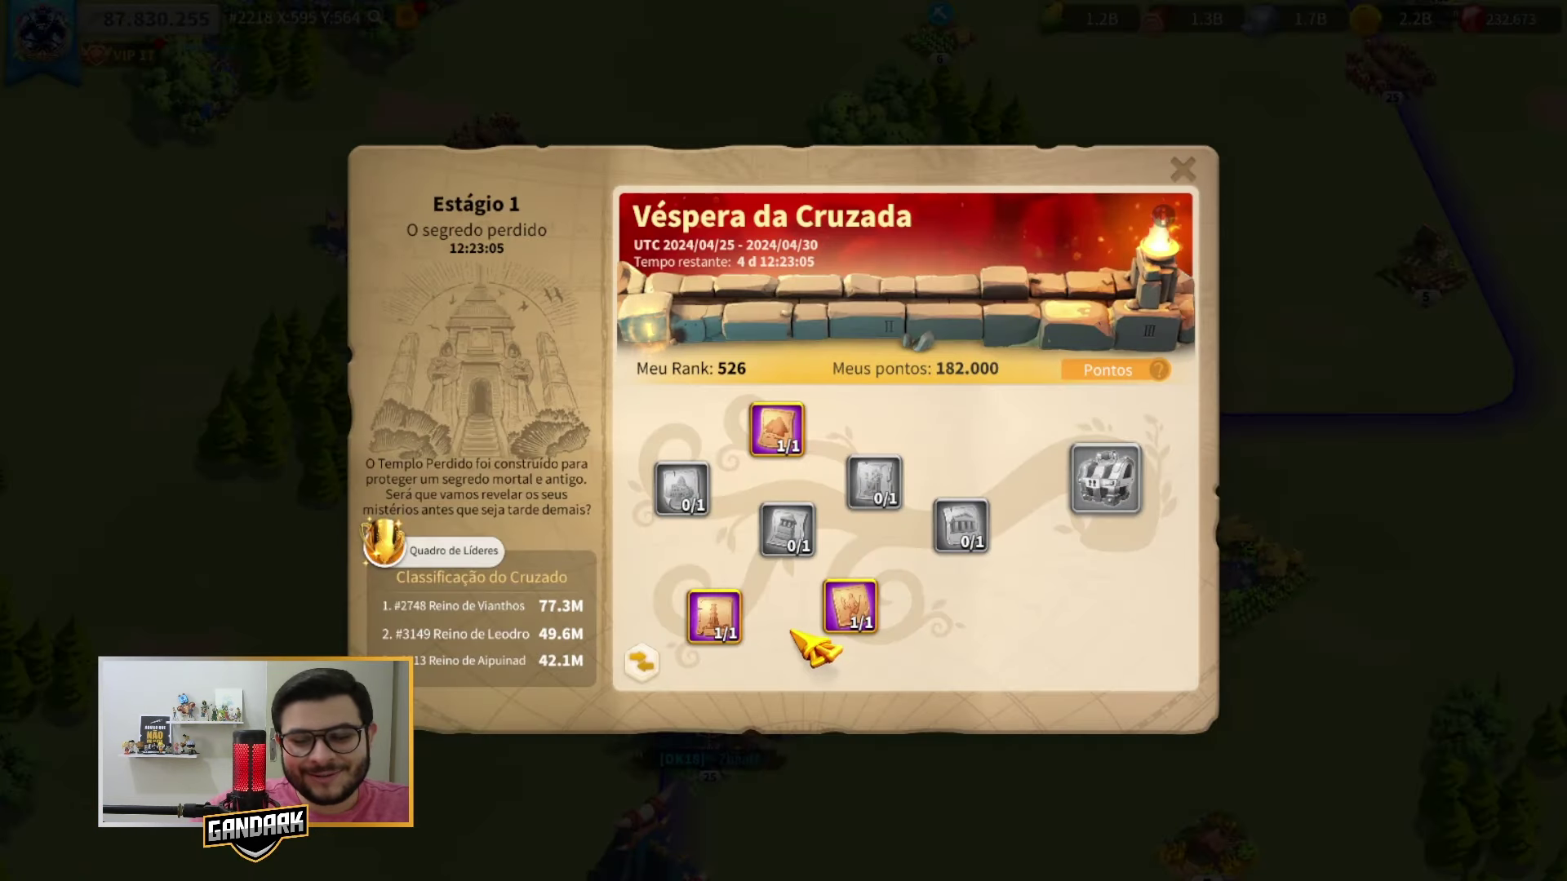
{"action": "left_click", "coordinate": [1186, 171]}
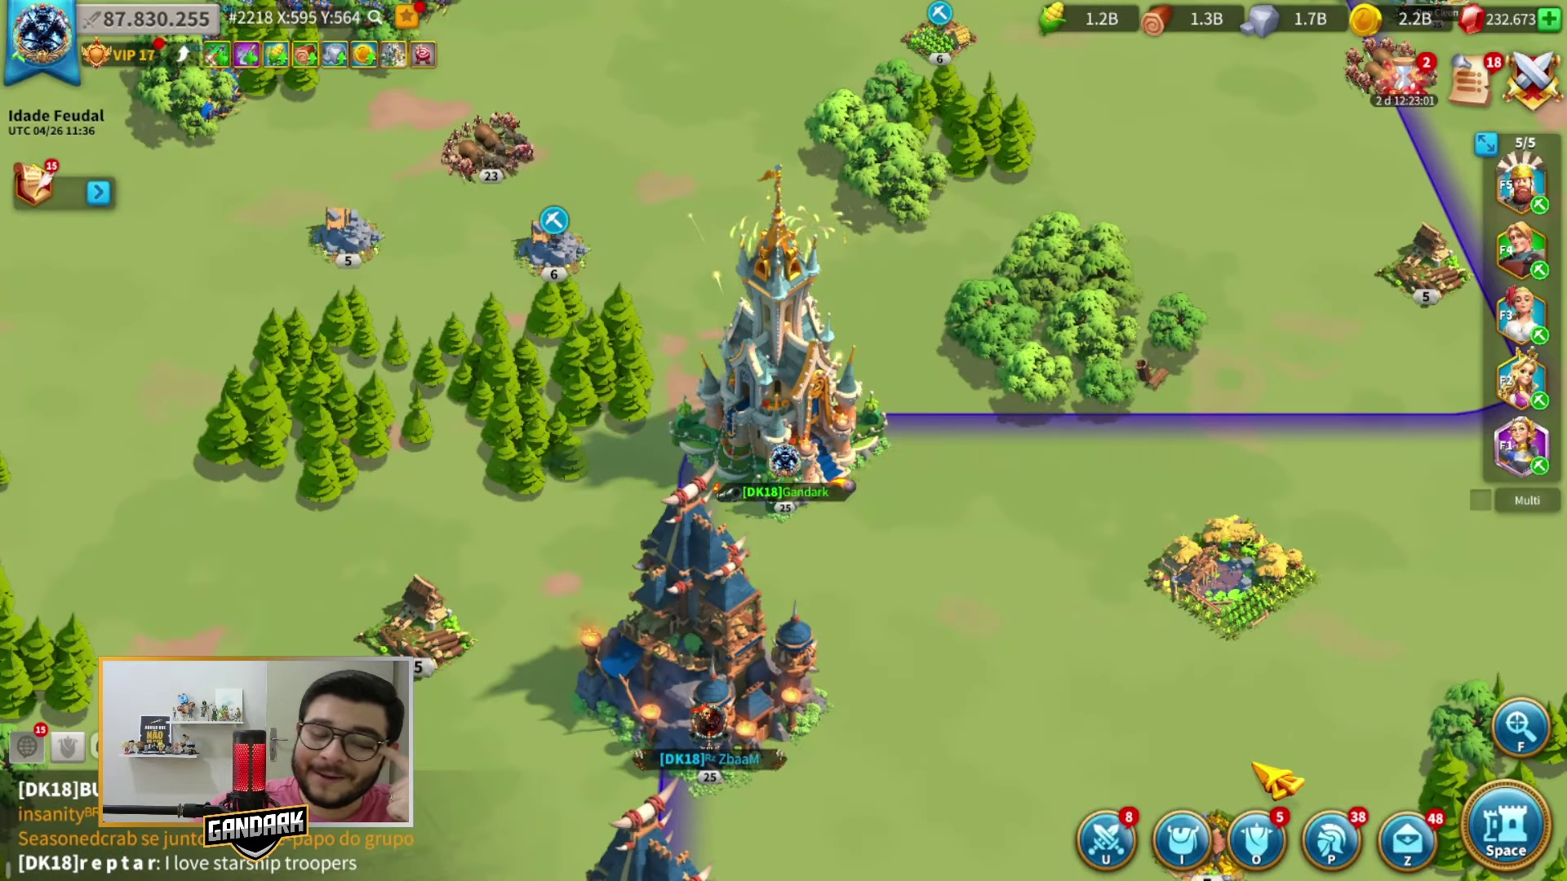
{"action": "left_click", "coordinate": [1254, 769]}
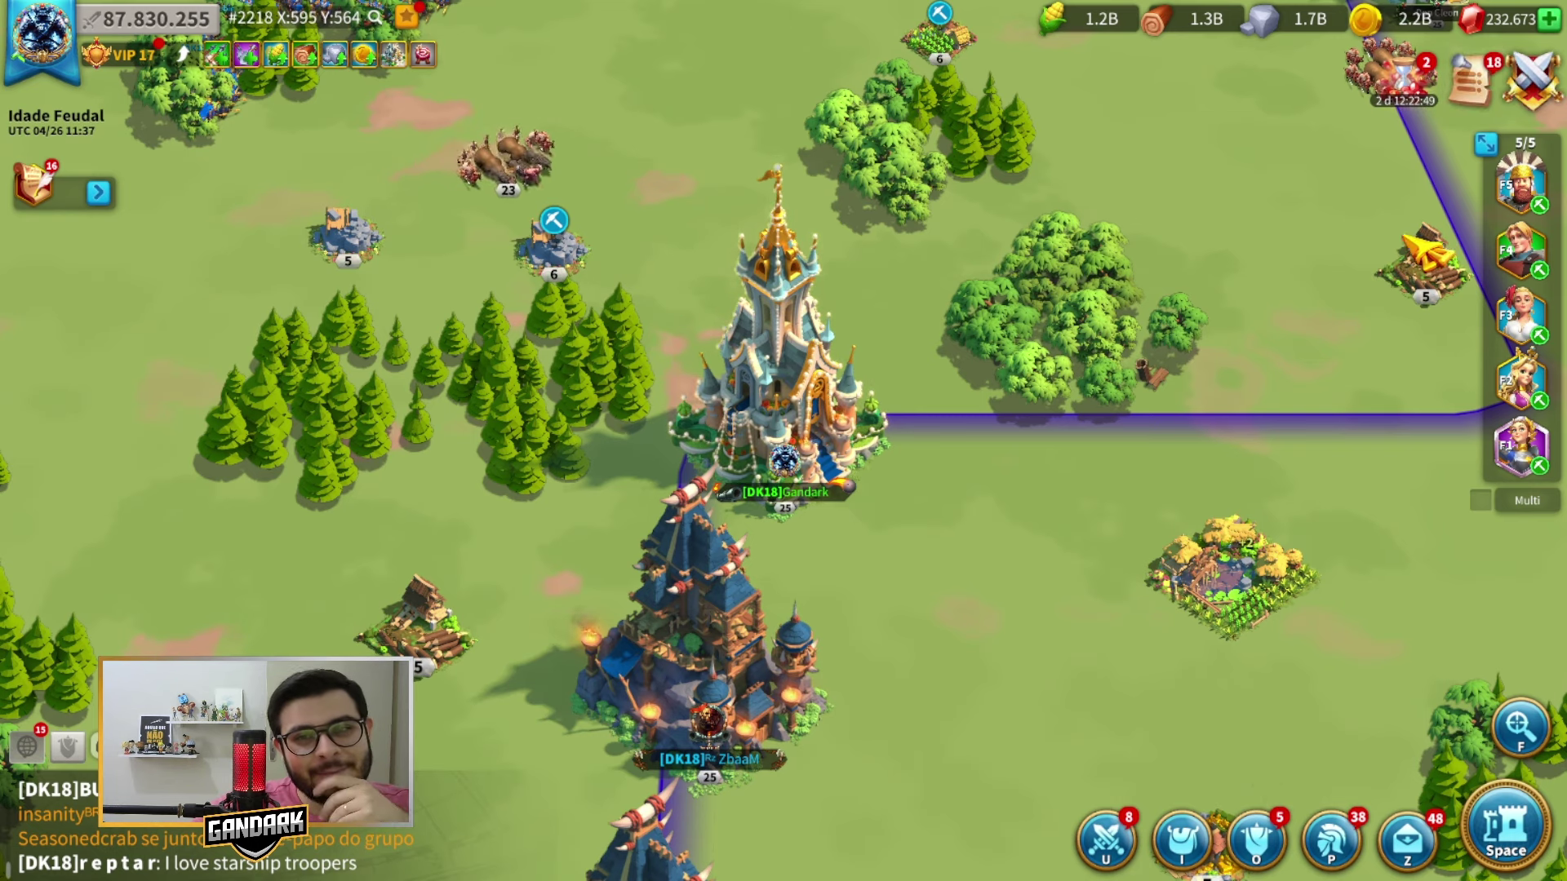
- Review the gathering marches in the full troop list down to the last one and close the list
{"action": "left_click", "coordinate": [1485, 142]}
{"action": "scroll", "coordinate": [996, 416], "scroll_direction": "down", "scroll_amount": 3}
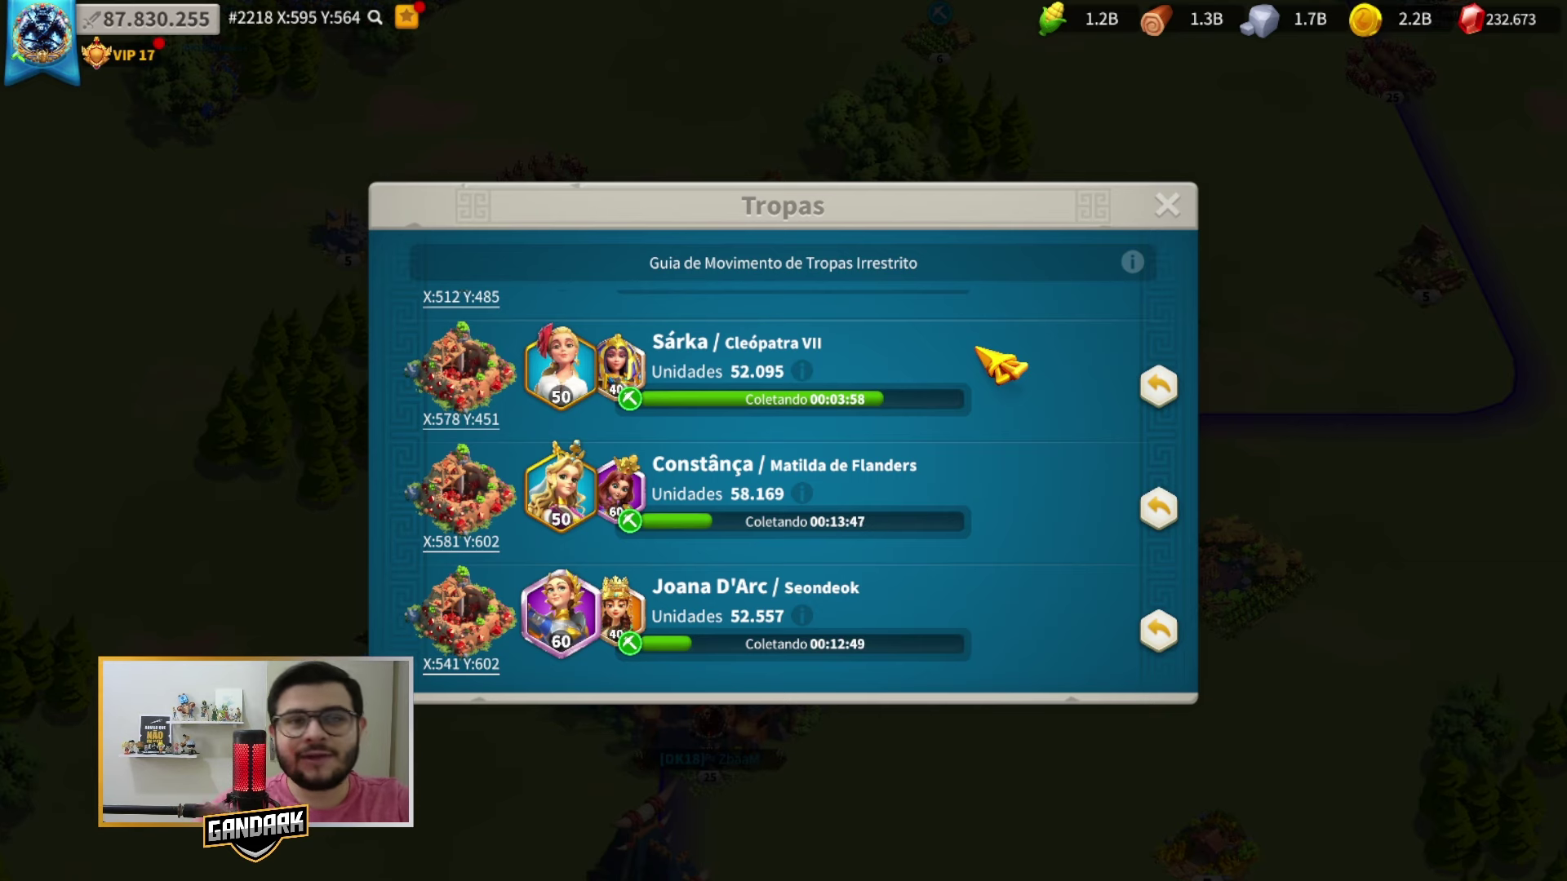
{"action": "left_click", "coordinate": [1159, 217]}
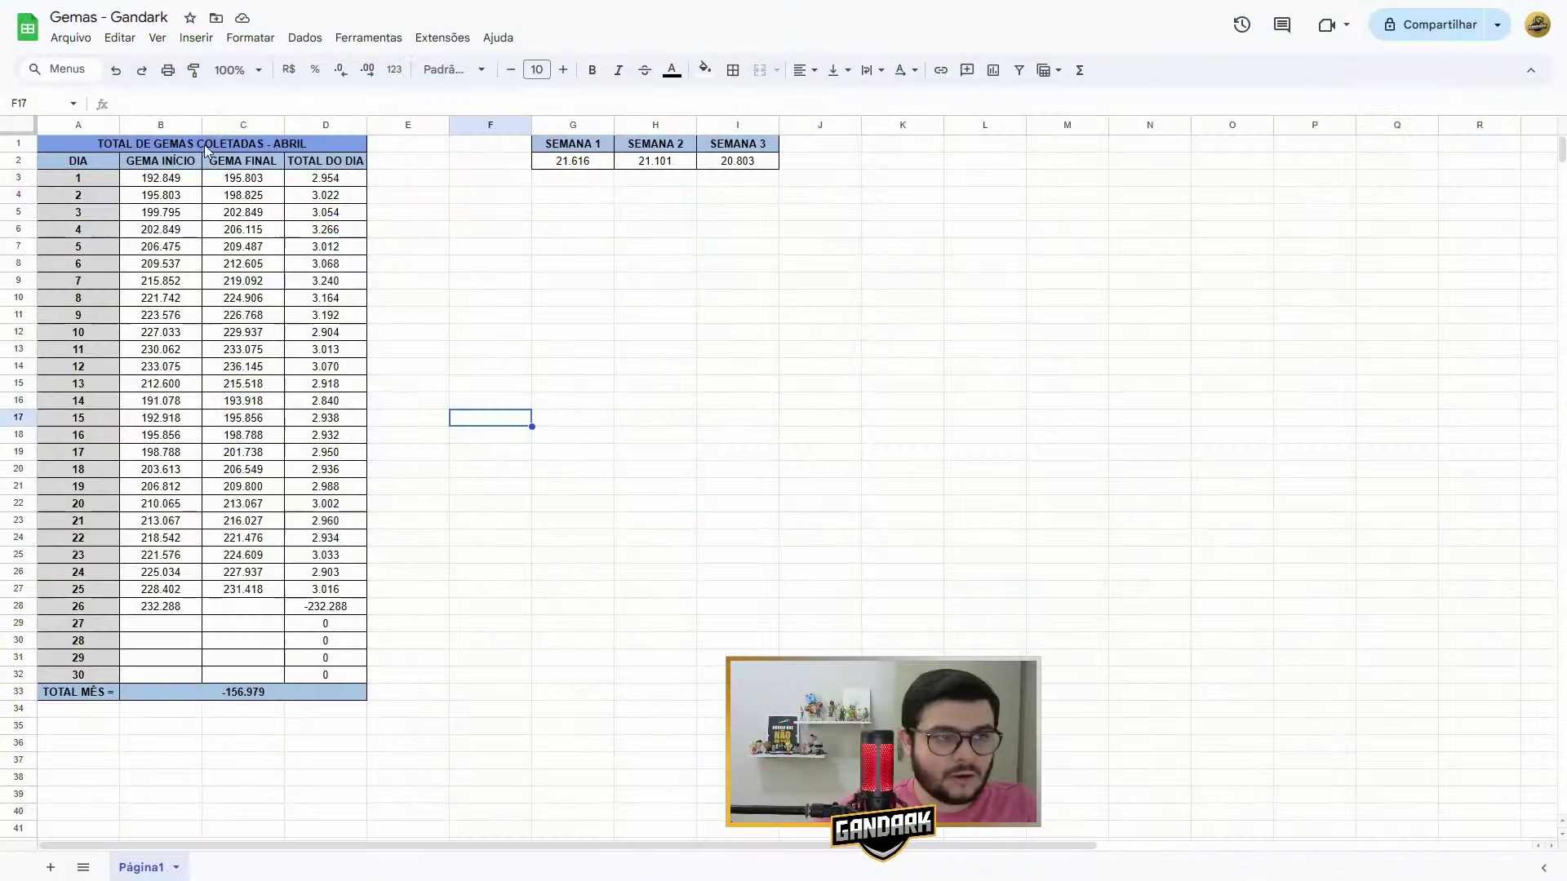
- Set the zoom of the Gemas spreadsheet to 150% and bring the last days of April into view
{"action": "left_click", "coordinate": [259, 70]}
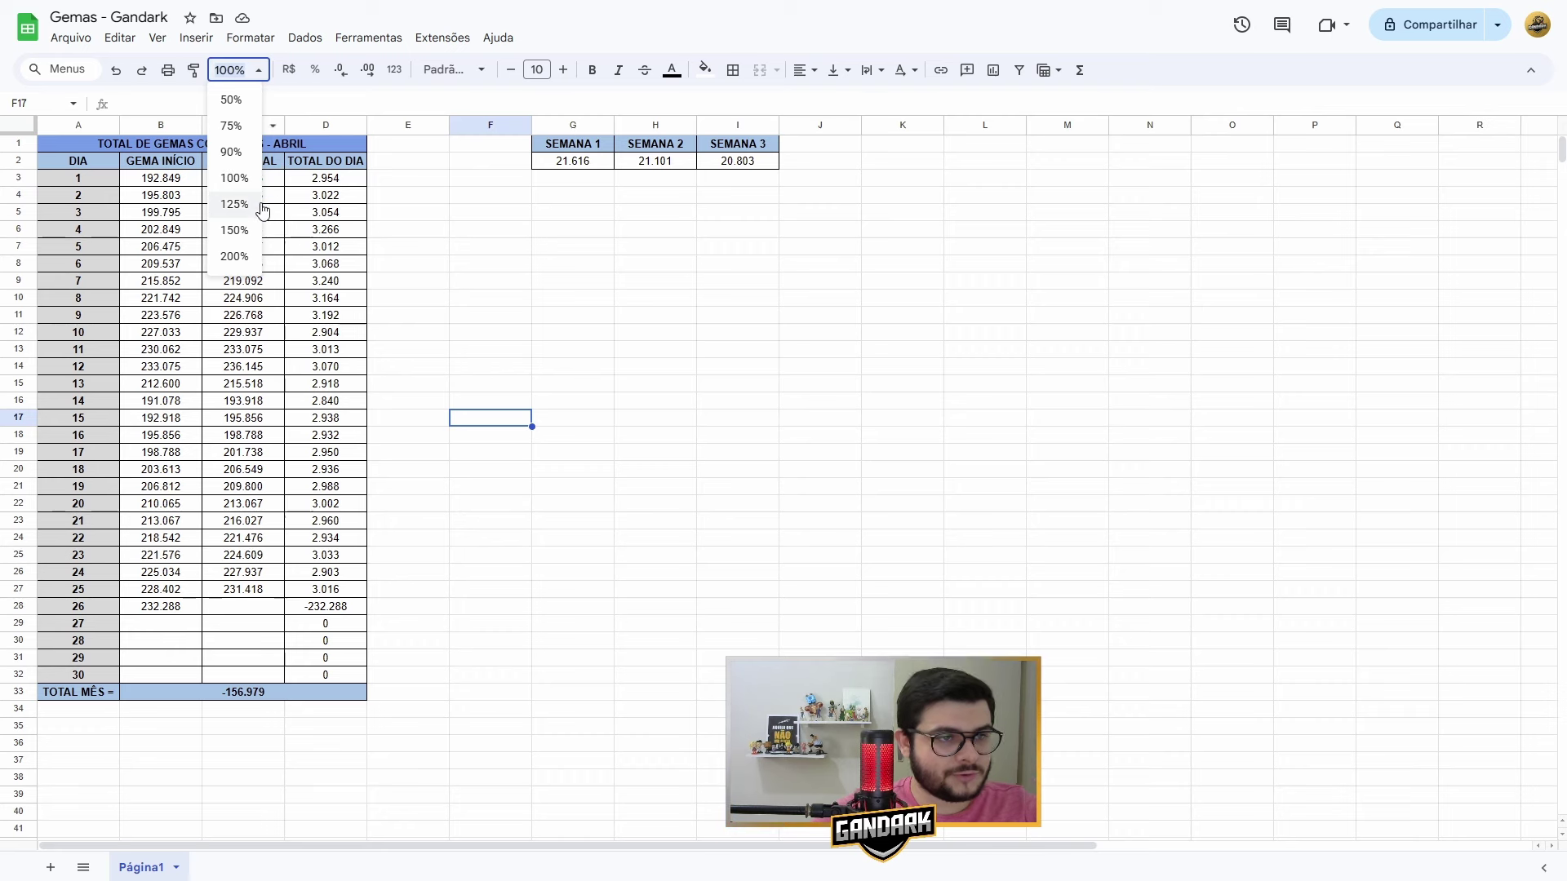
{"action": "left_click", "coordinate": [235, 230]}
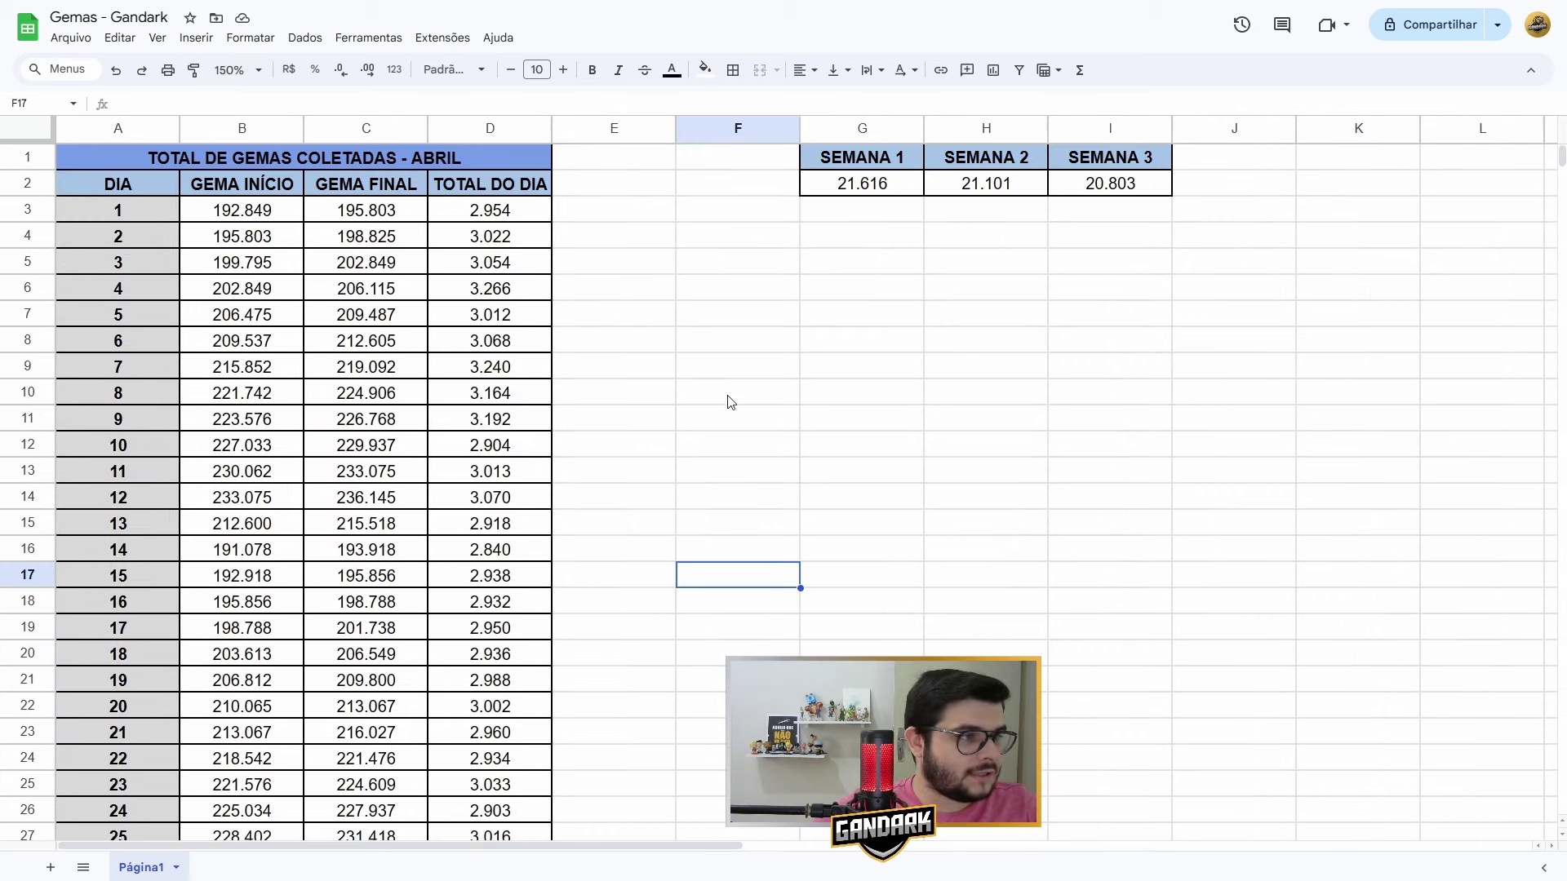
{"action": "scroll", "coordinate": [834, 402], "scroll_direction": "down", "scroll_amount": 5}
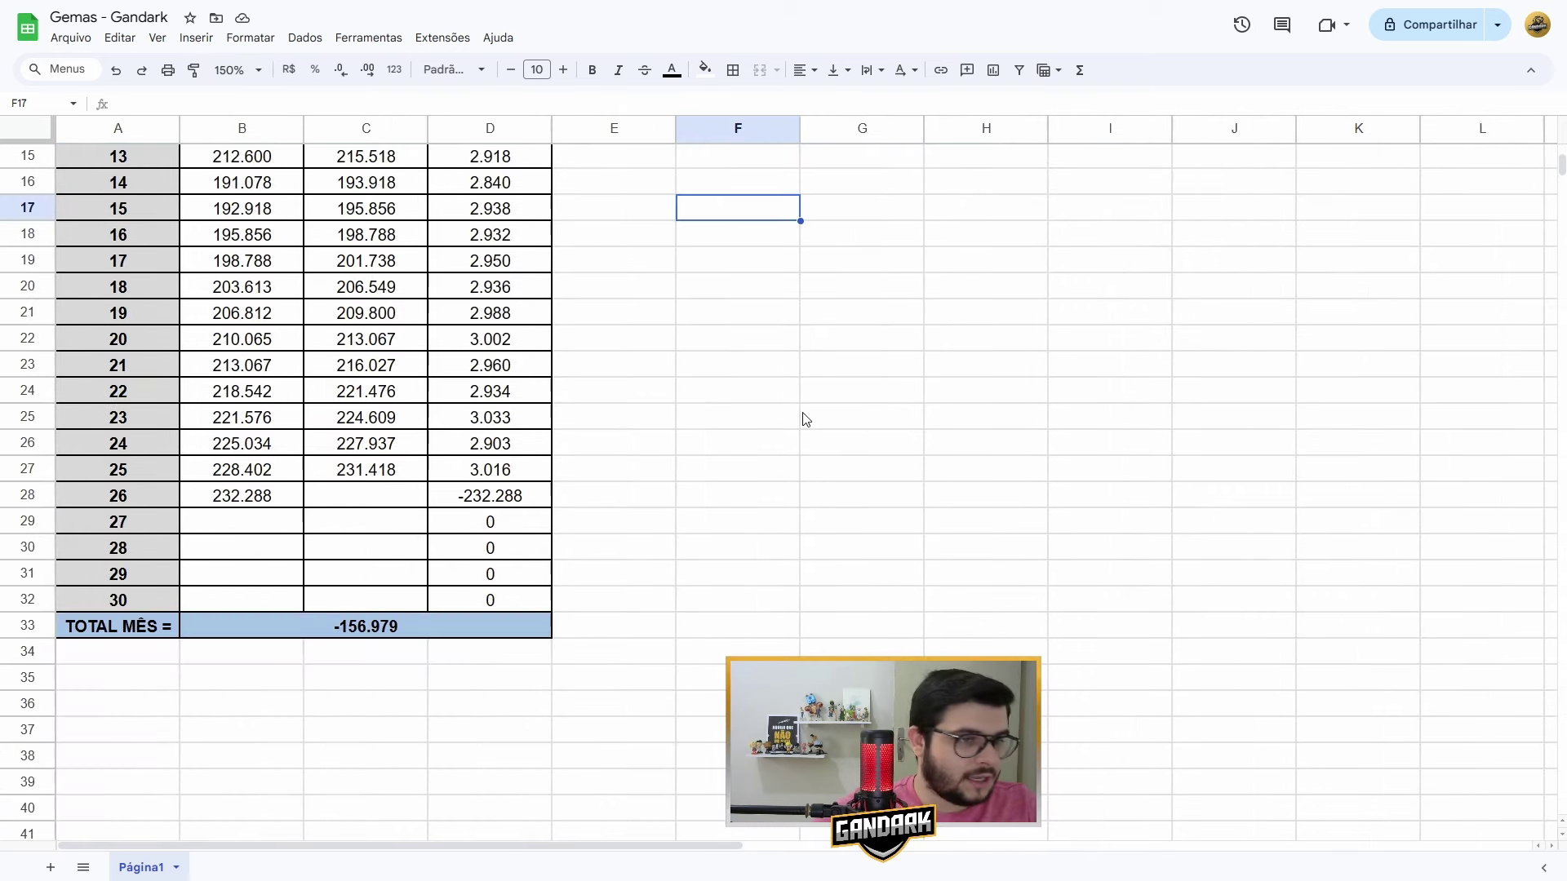
- Select day 26's GEMA FINAL cell and switch to Rise of Kingdoms to check the gem balance and the first two marches
{"action": "left_click", "coordinate": [349, 499]}
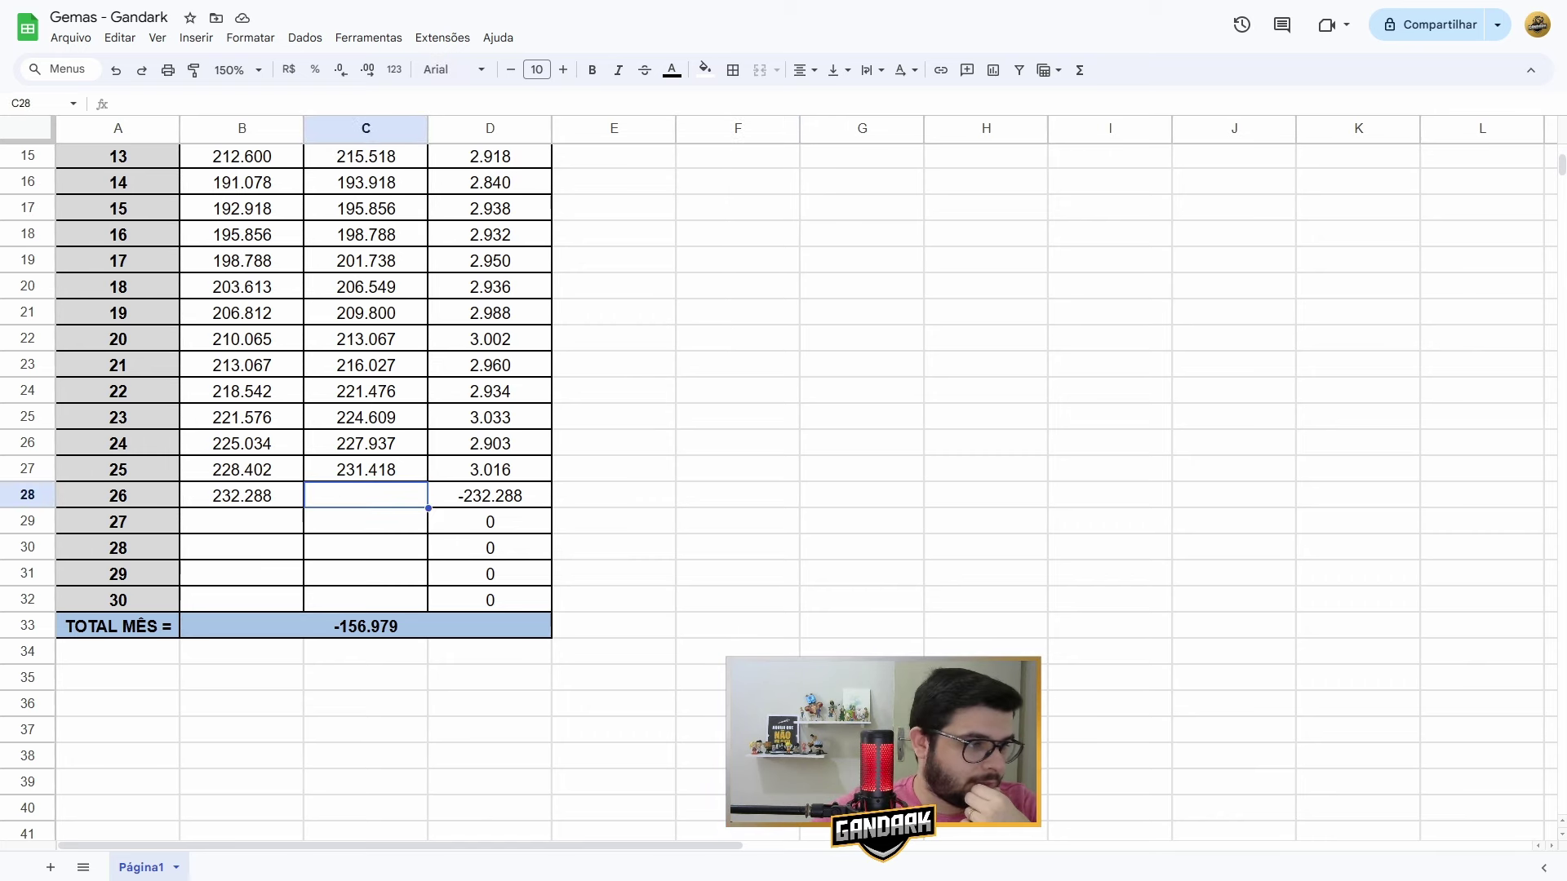
{"action": "key", "text": "alt+Tab"}
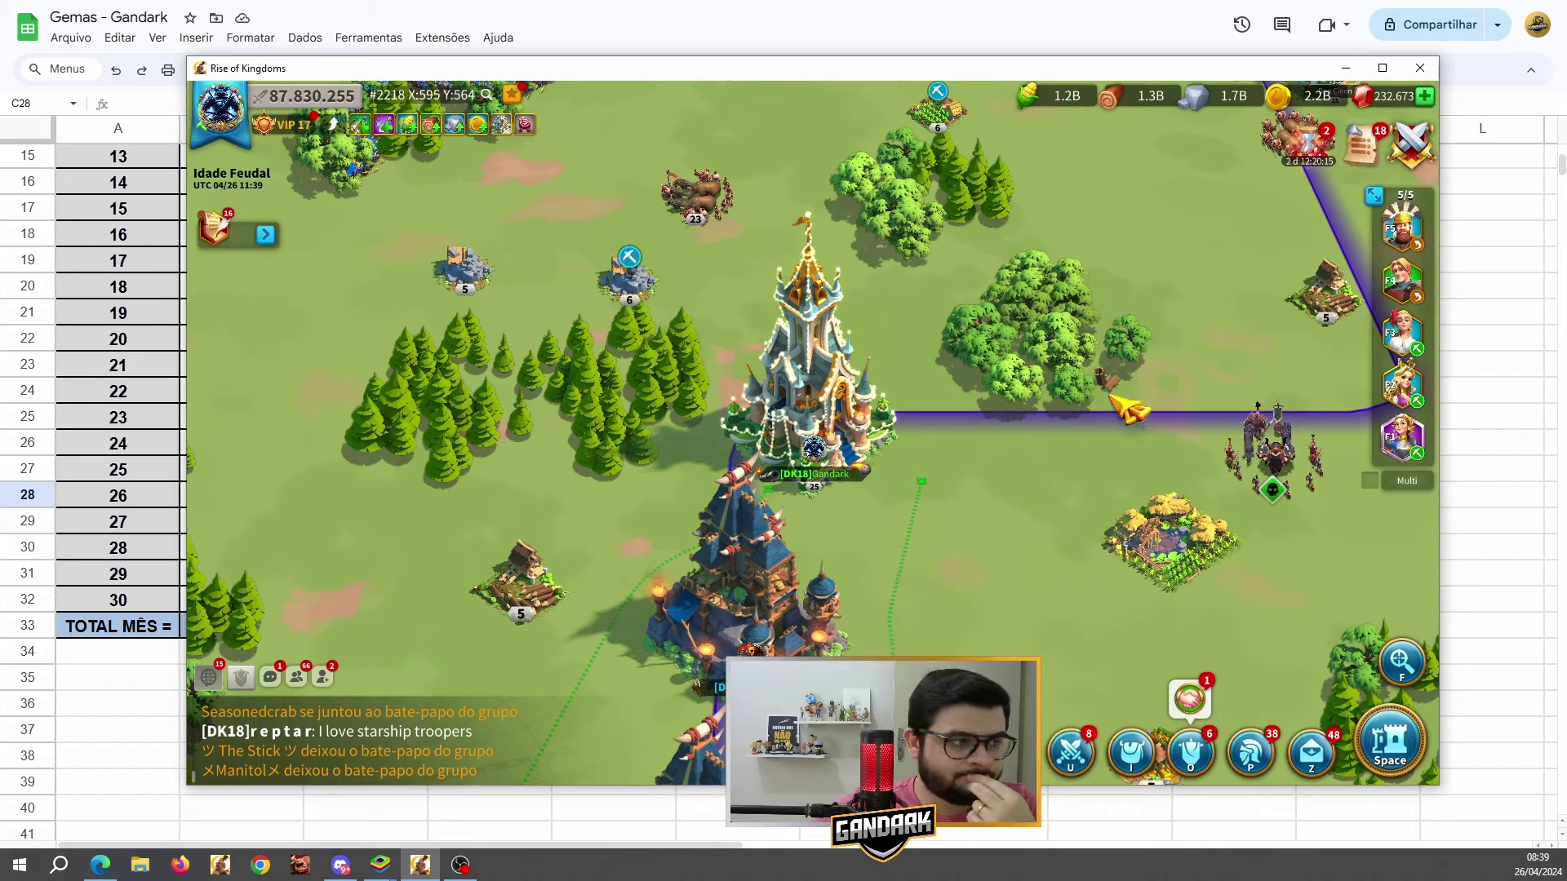
{"action": "left_click", "coordinate": [1418, 288]}
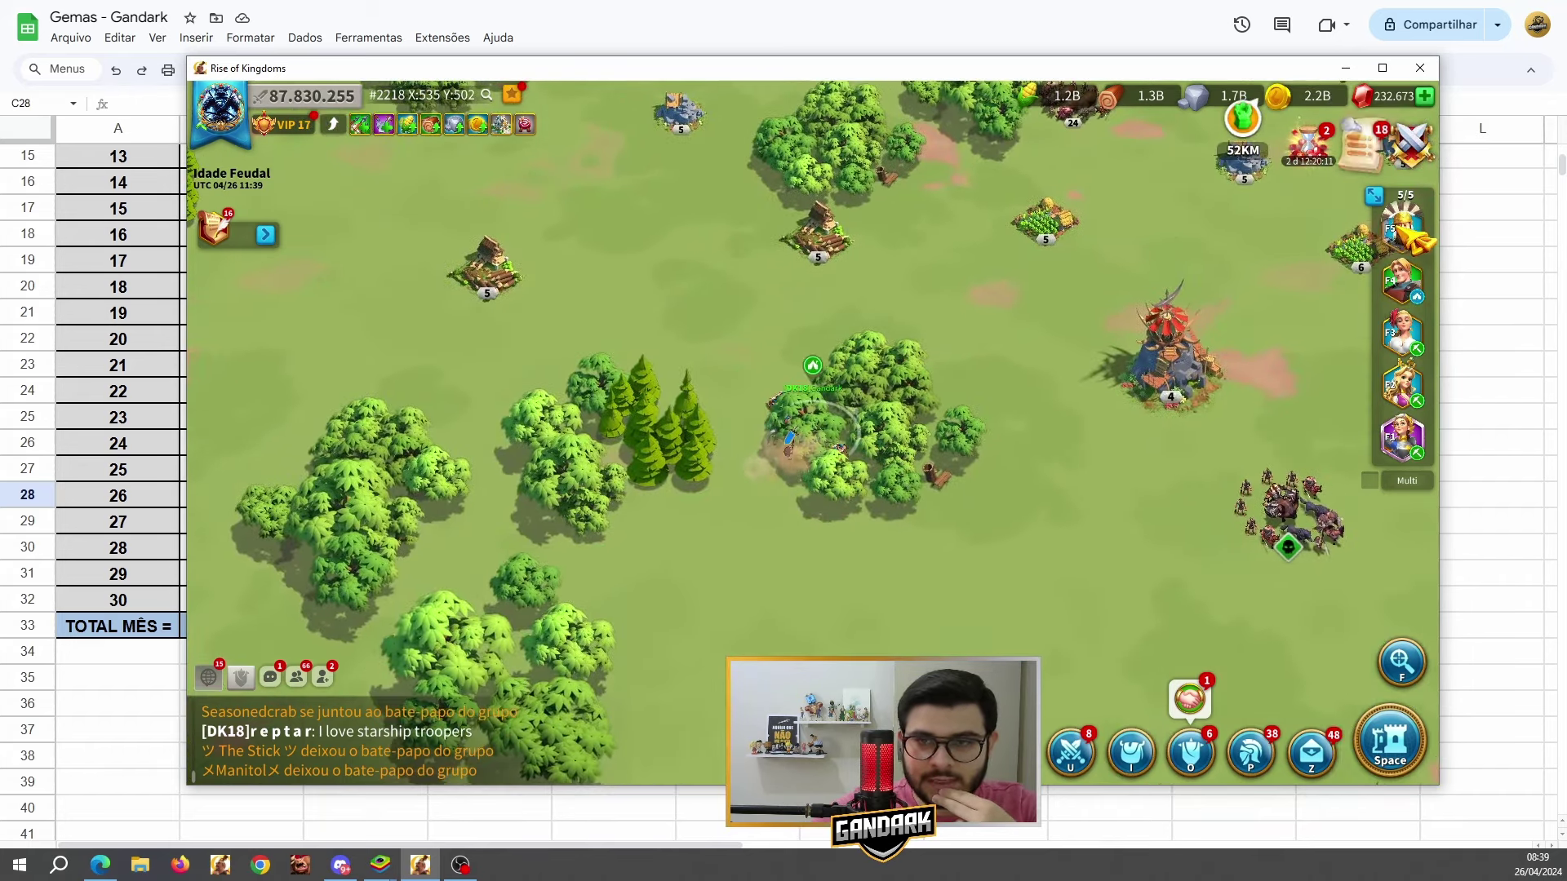
{"action": "left_click", "coordinate": [1408, 236]}
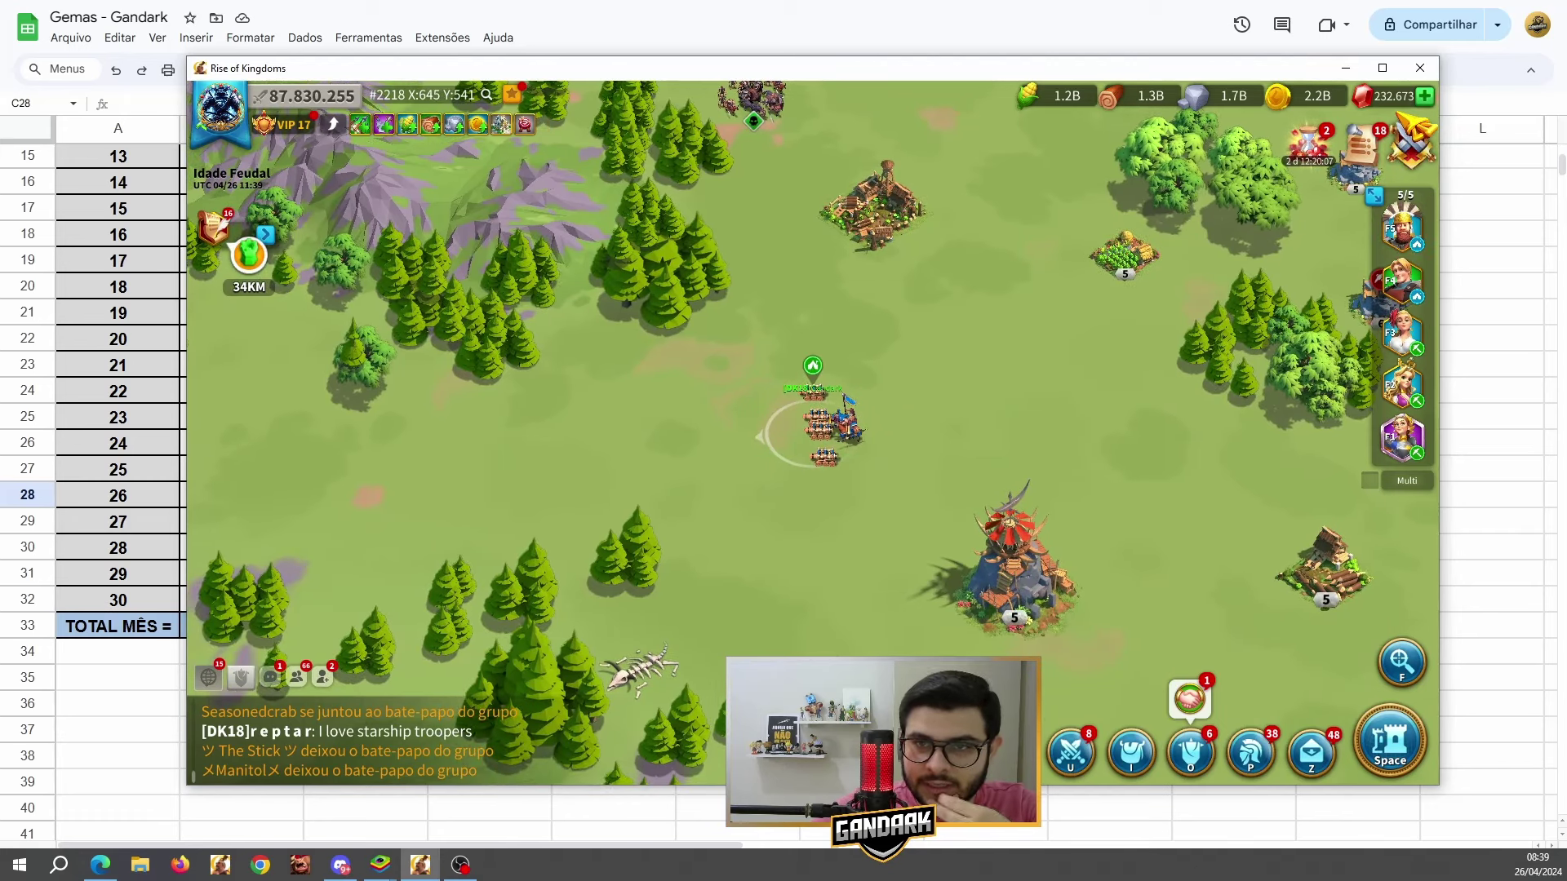
- Return to the Gemas spreadsheet and enter 232673 as the GEMA FINAL value for day 26
{"action": "left_click", "coordinate": [1474, 220]}
{"action": "left_click", "coordinate": [364, 497]}
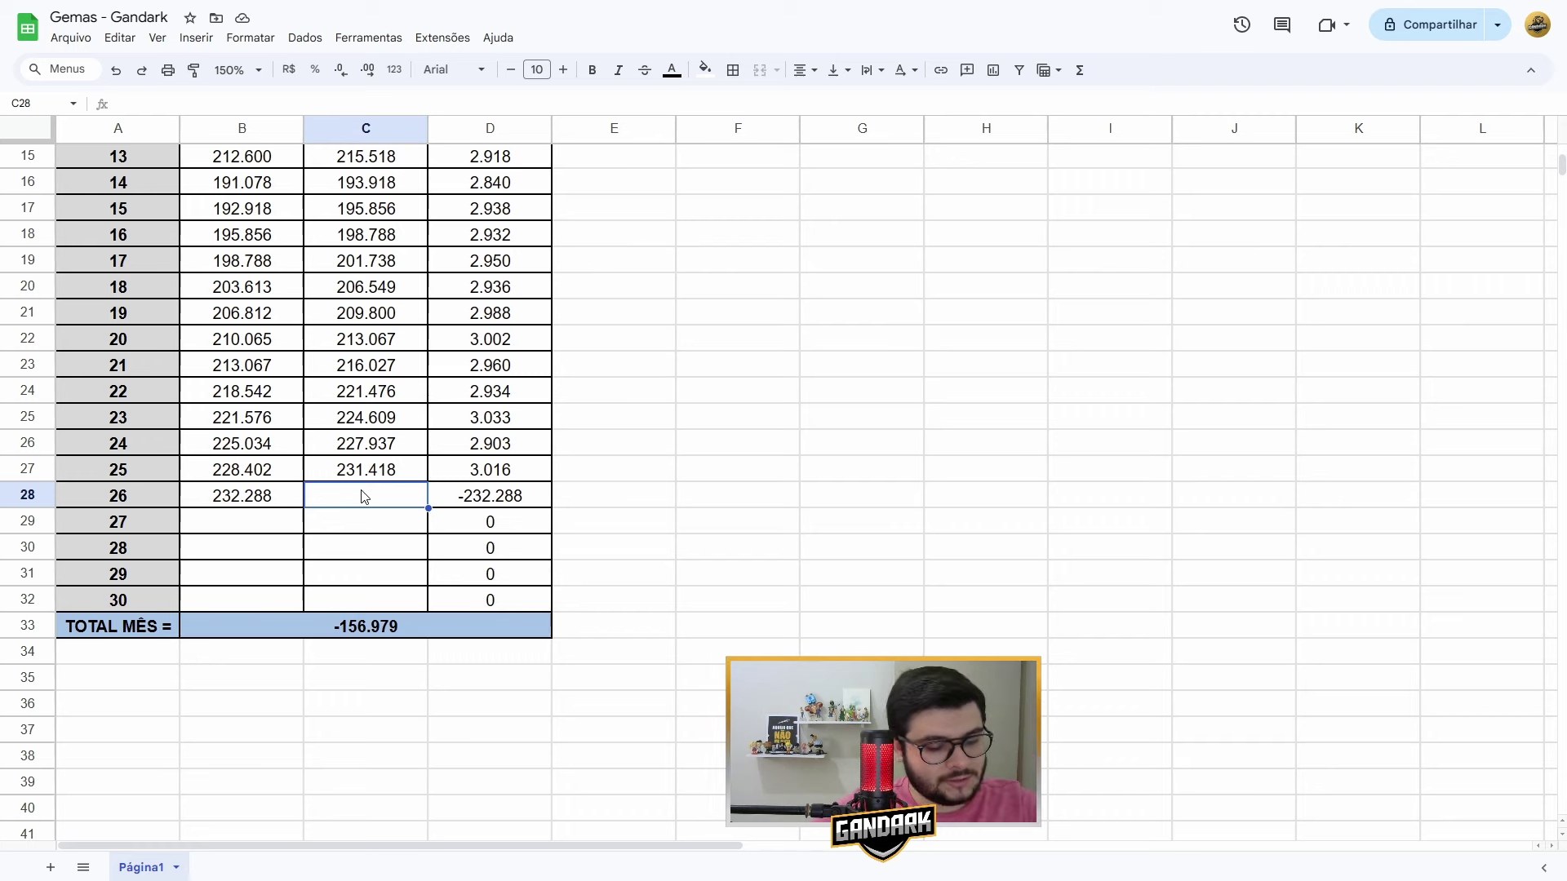
{"action": "type", "text": "232673"}
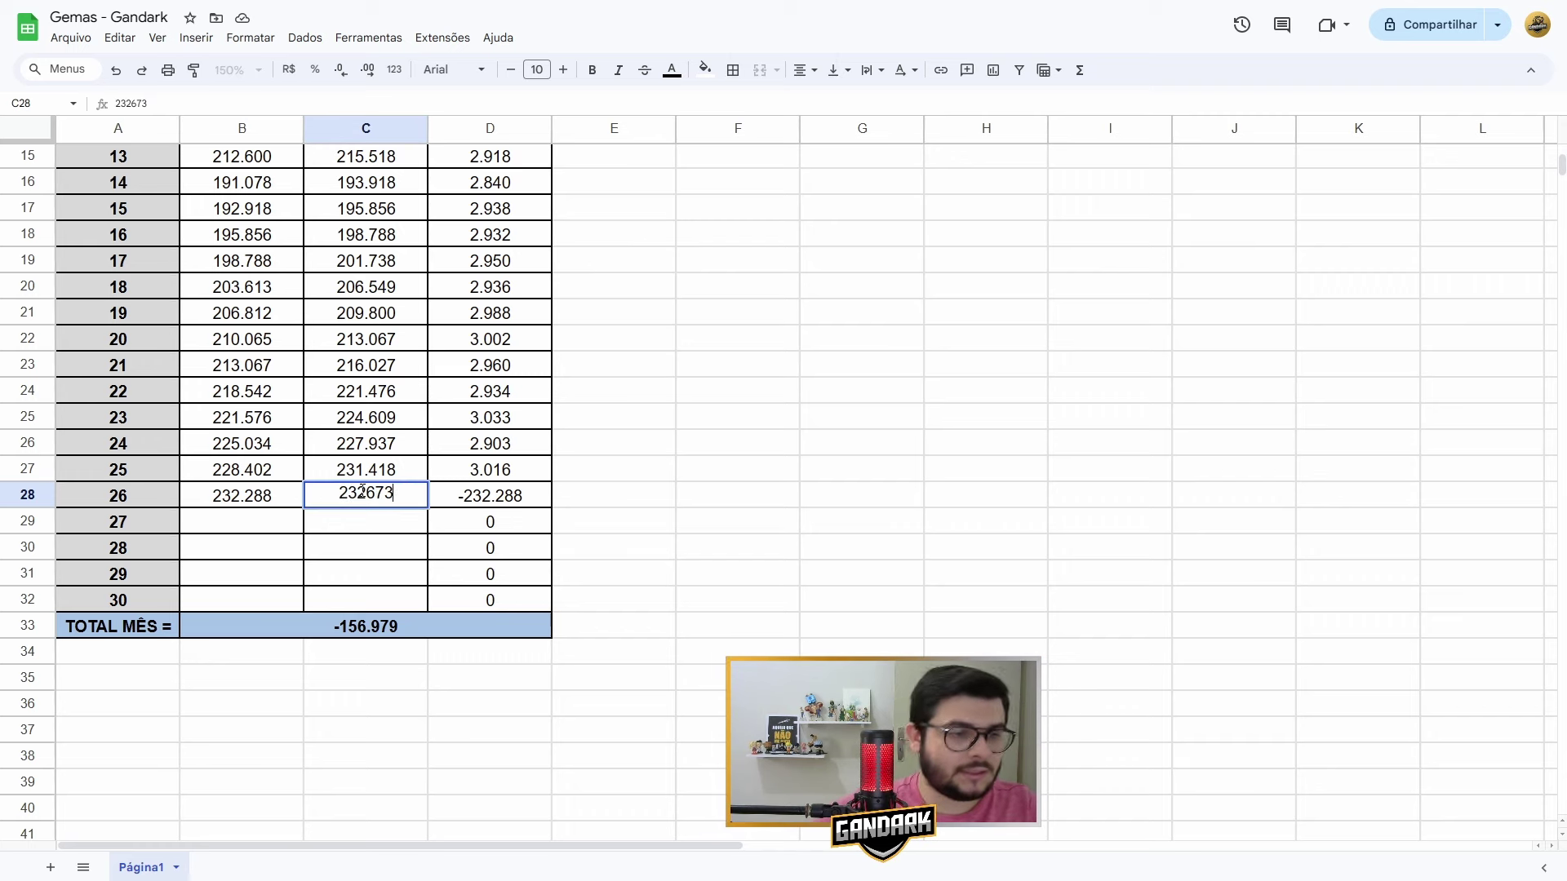
{"action": "left_click", "coordinate": [641, 472]}
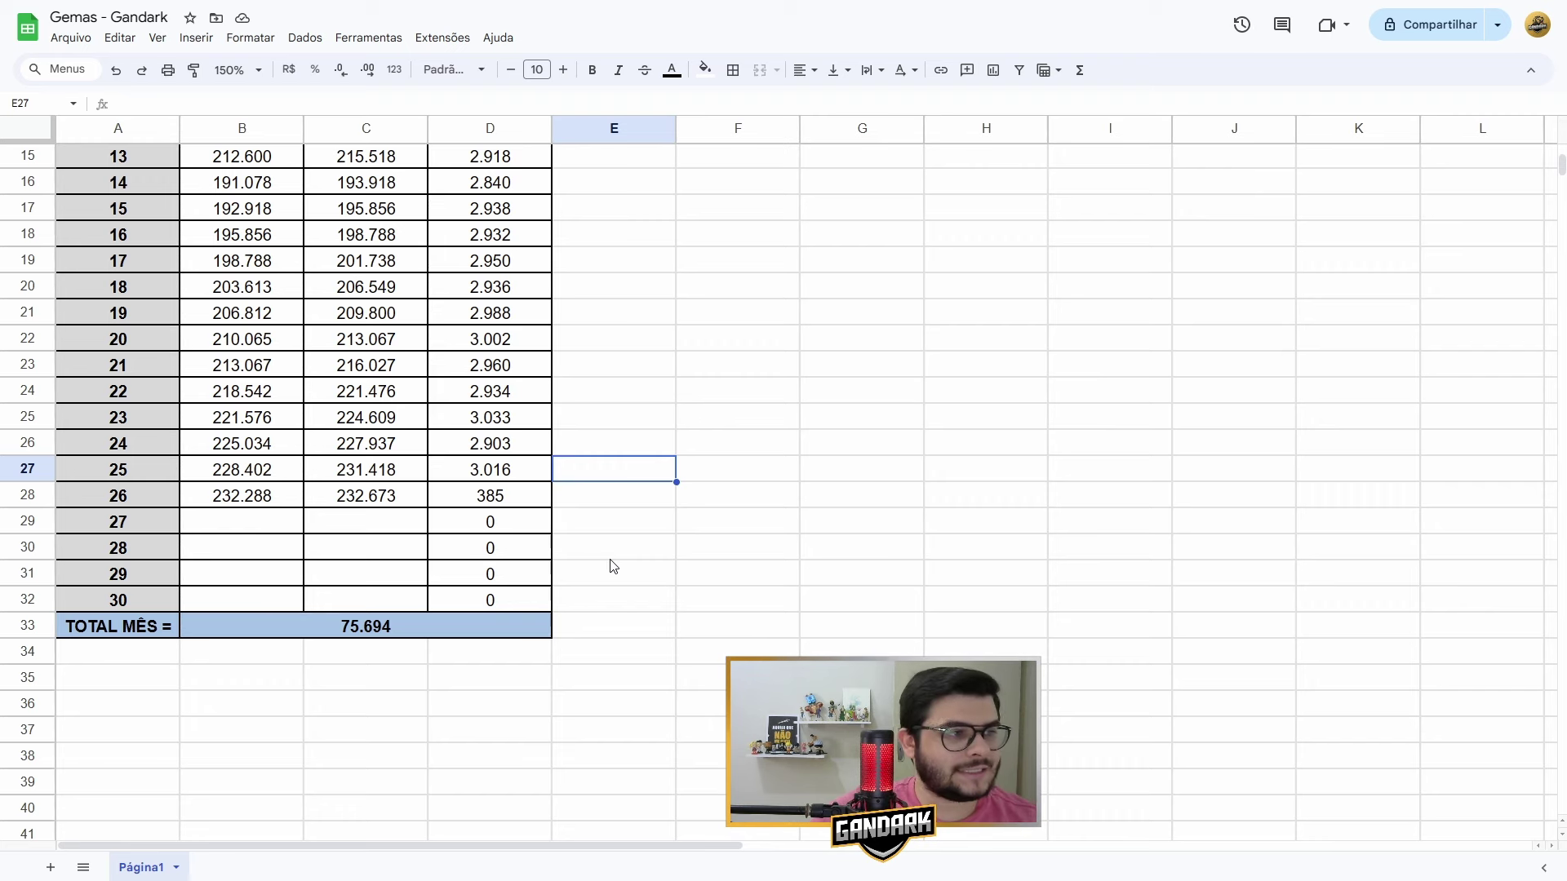
- Review the April gem table from the first day to the last and inspect the TOTAL MÊS formula
{"action": "scroll", "coordinate": [614, 566], "scroll_direction": "up", "scroll_amount": 5}
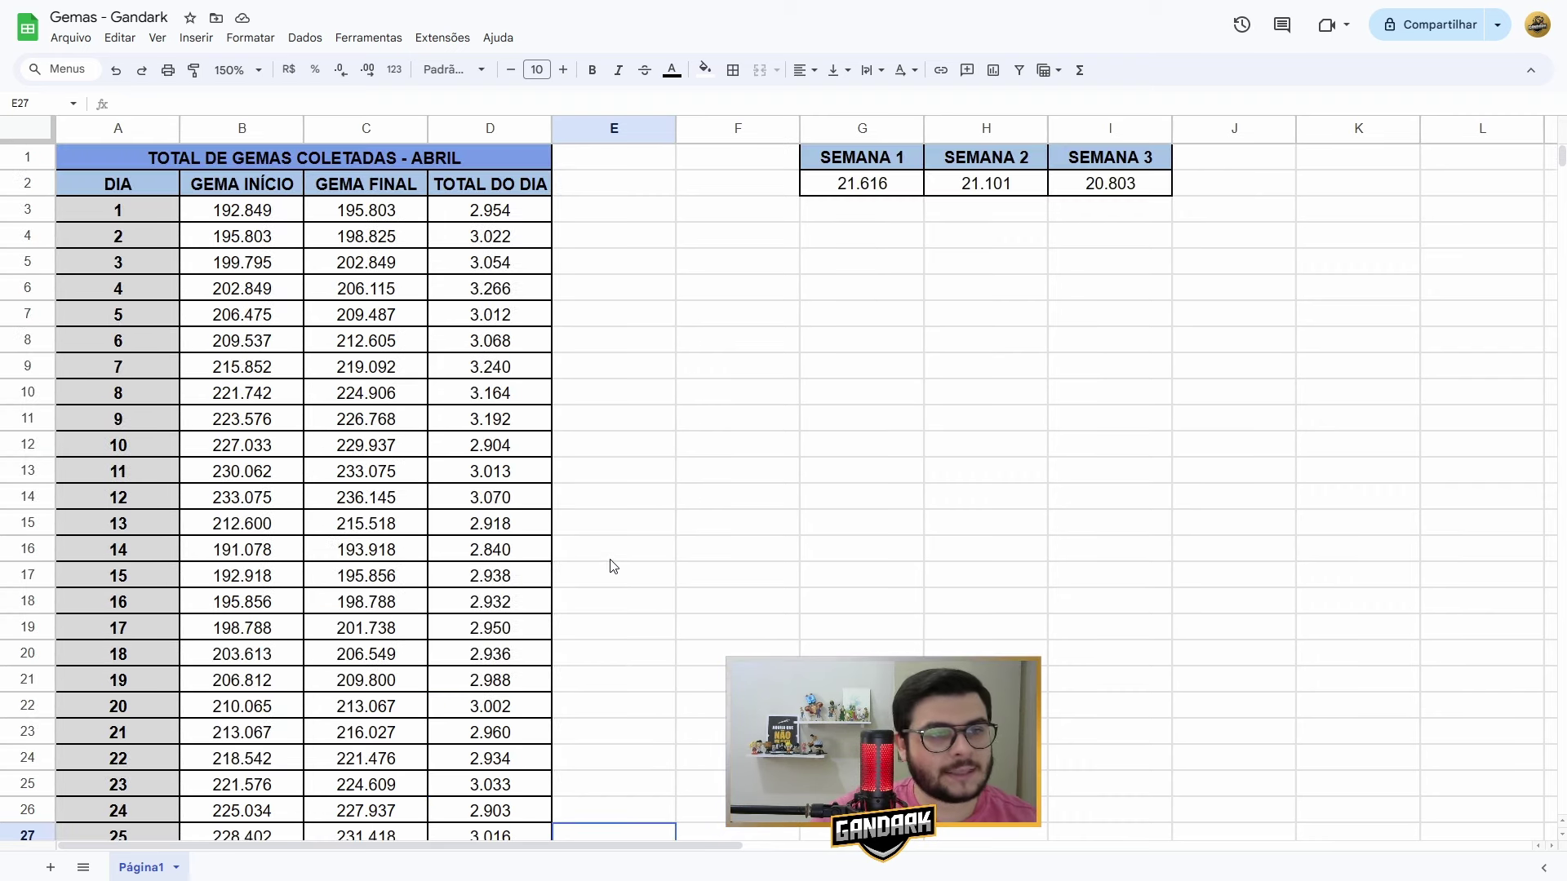
{"action": "scroll", "coordinate": [614, 566], "scroll_direction": "down", "scroll_amount": 3}
{"action": "scroll", "coordinate": [614, 566], "scroll_direction": "up", "scroll_amount": 3}
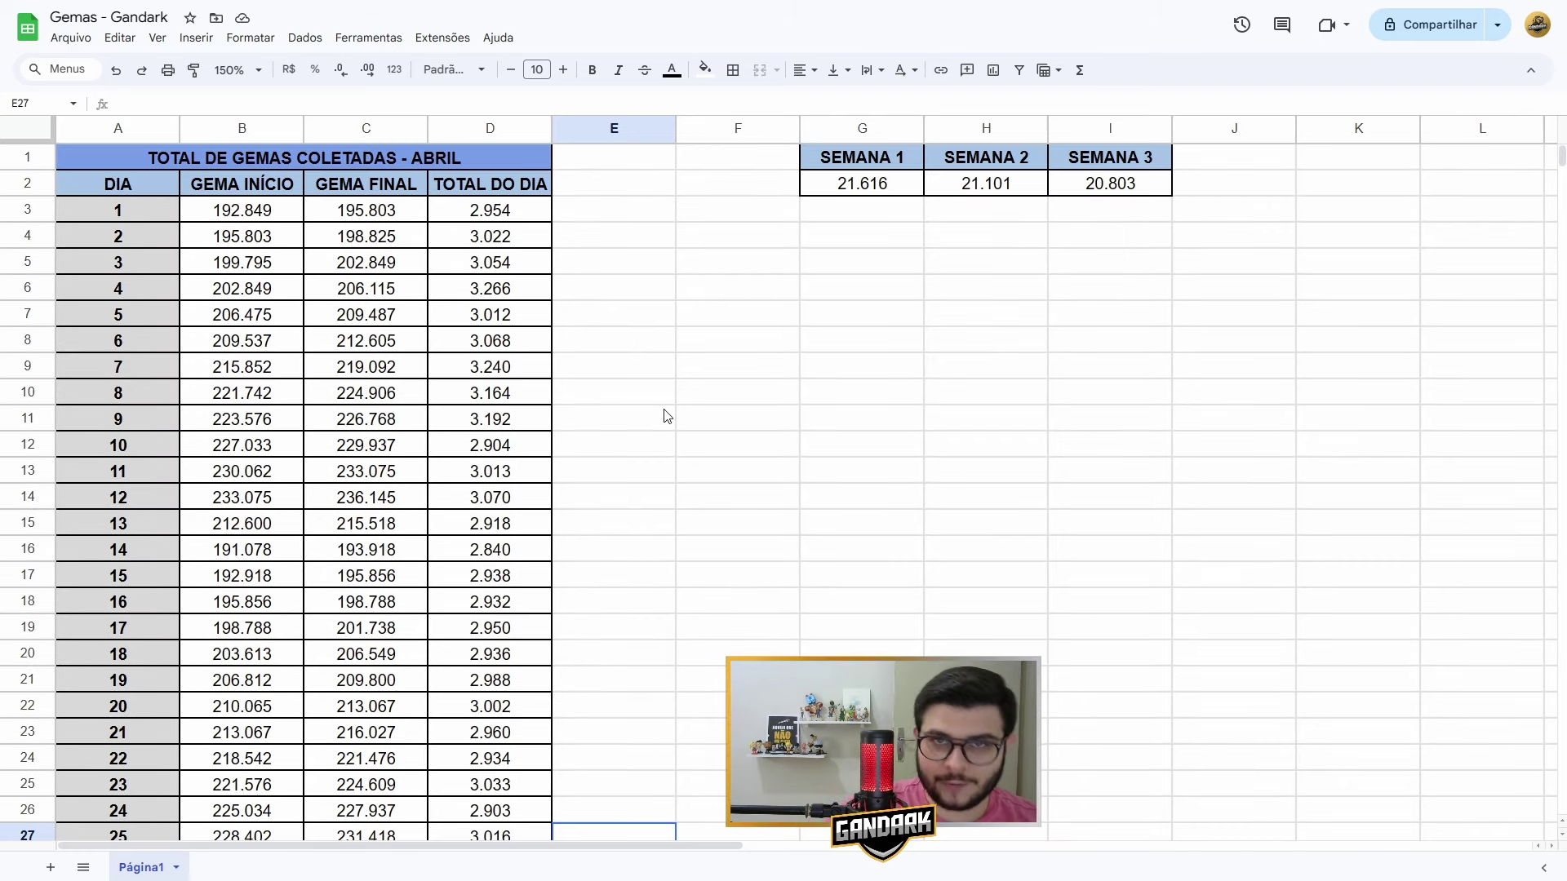
{"action": "scroll", "coordinate": [667, 416], "scroll_direction": "down", "scroll_amount": 5}
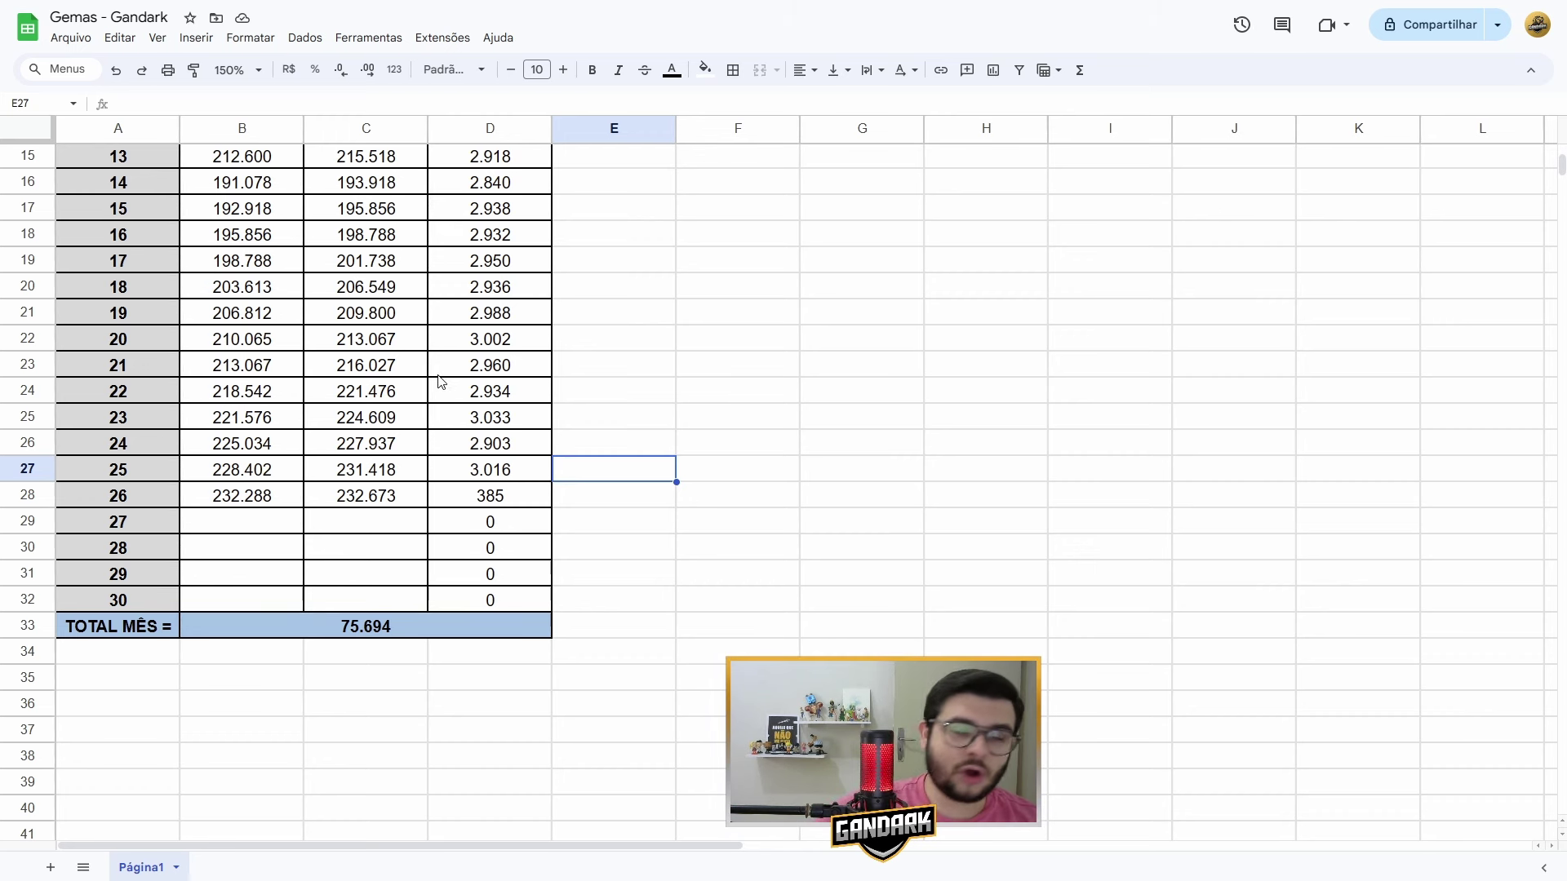
{"action": "left_click", "coordinate": [372, 629]}
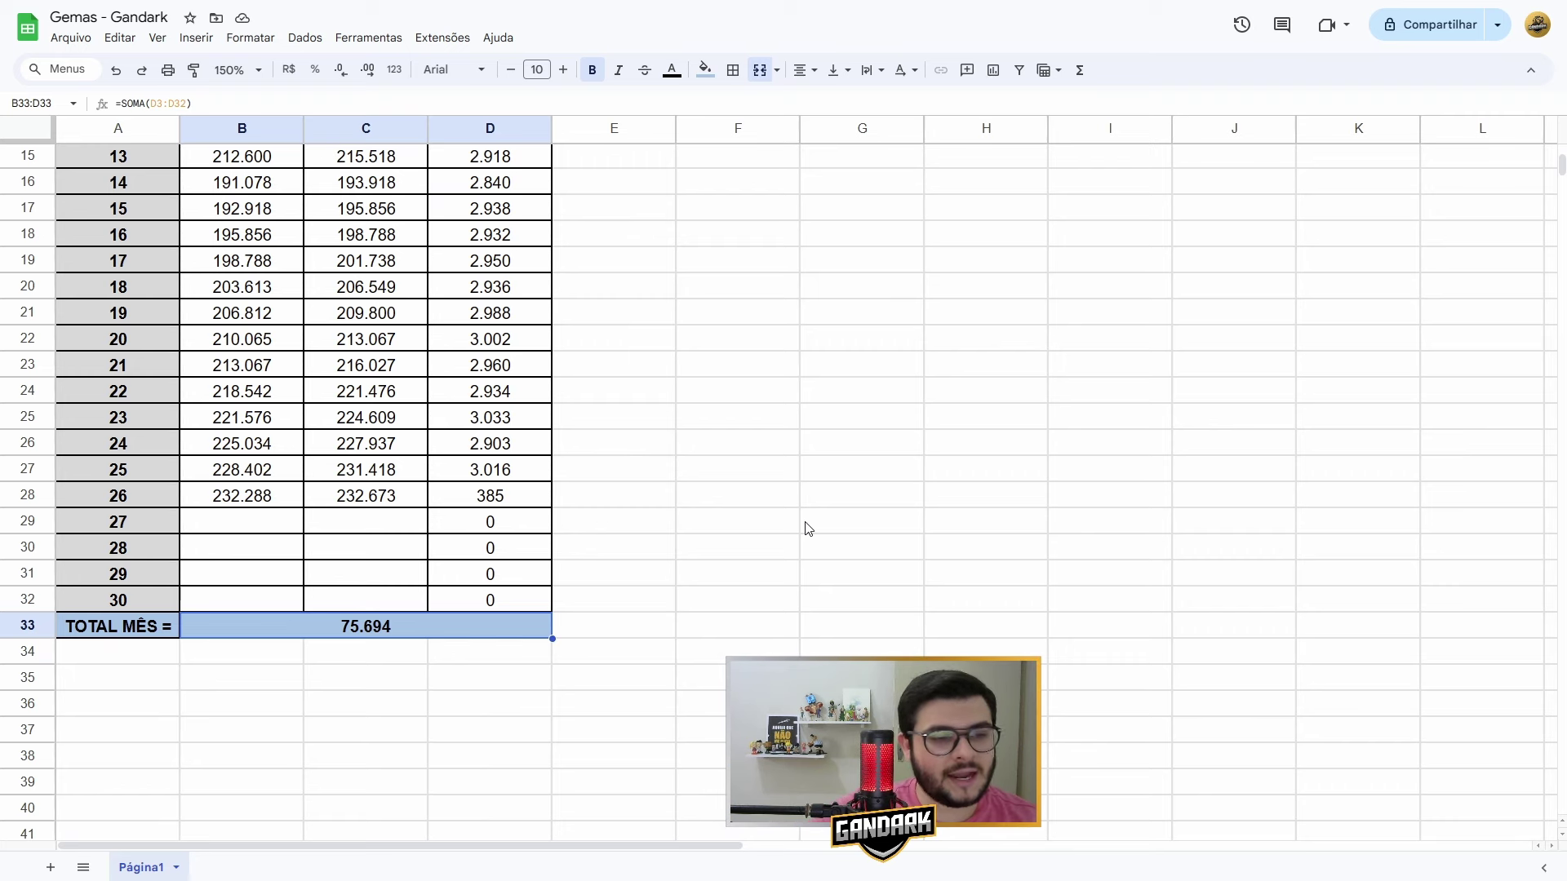
{"action": "scroll", "coordinate": [806, 529], "scroll_direction": "up", "scroll_amount": 2}
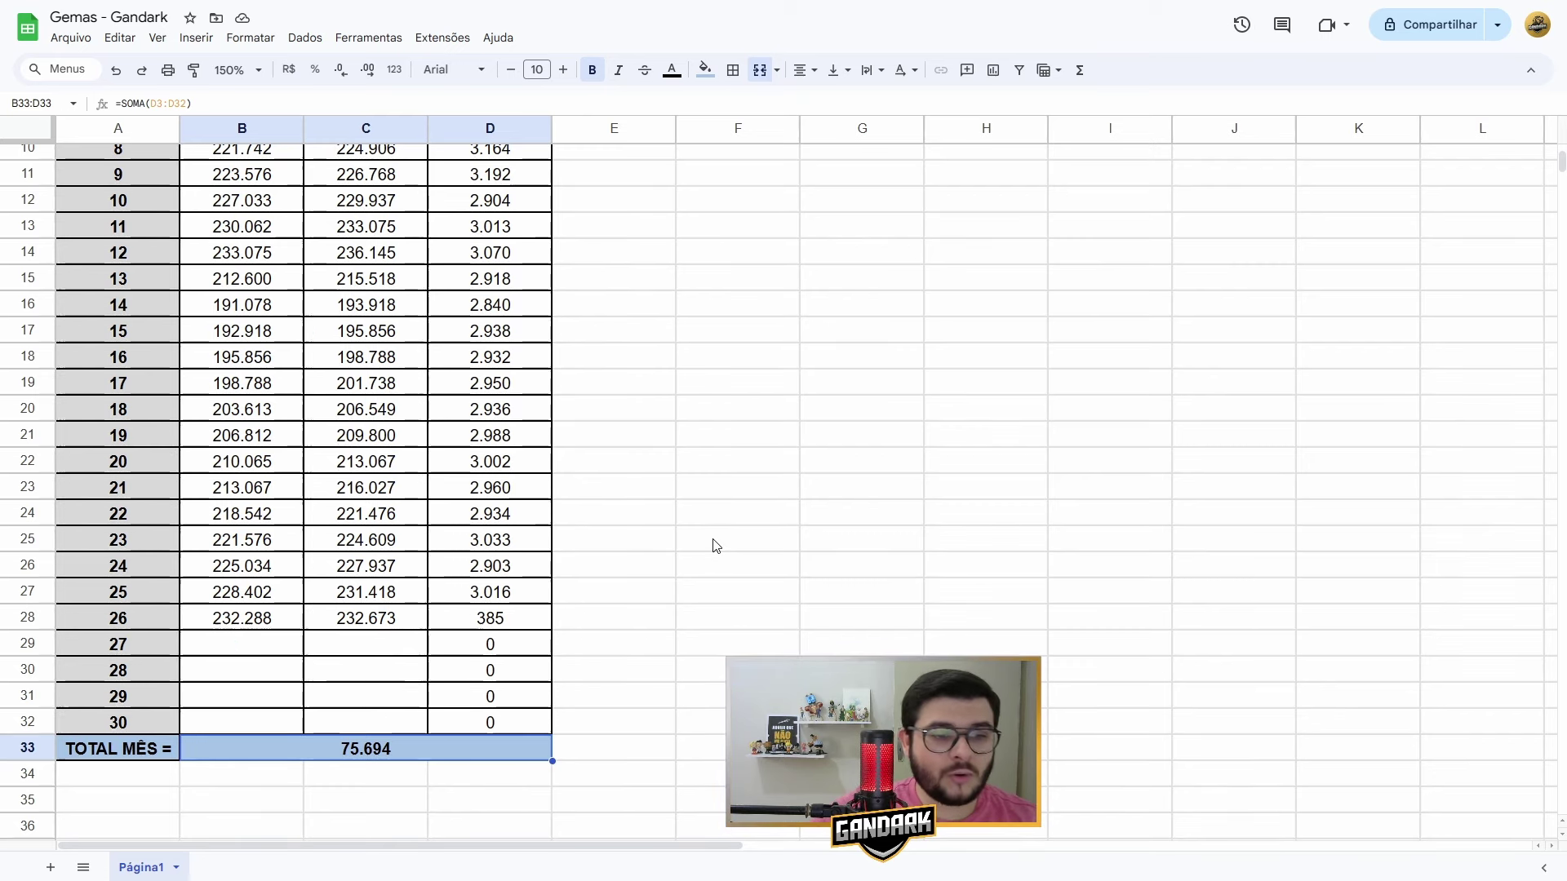
{"action": "scroll", "coordinate": [716, 546], "scroll_direction": "down", "scroll_amount": 3}
{"action": "left_click", "coordinate": [490, 605]}
{"action": "left_click", "coordinate": [356, 515]}
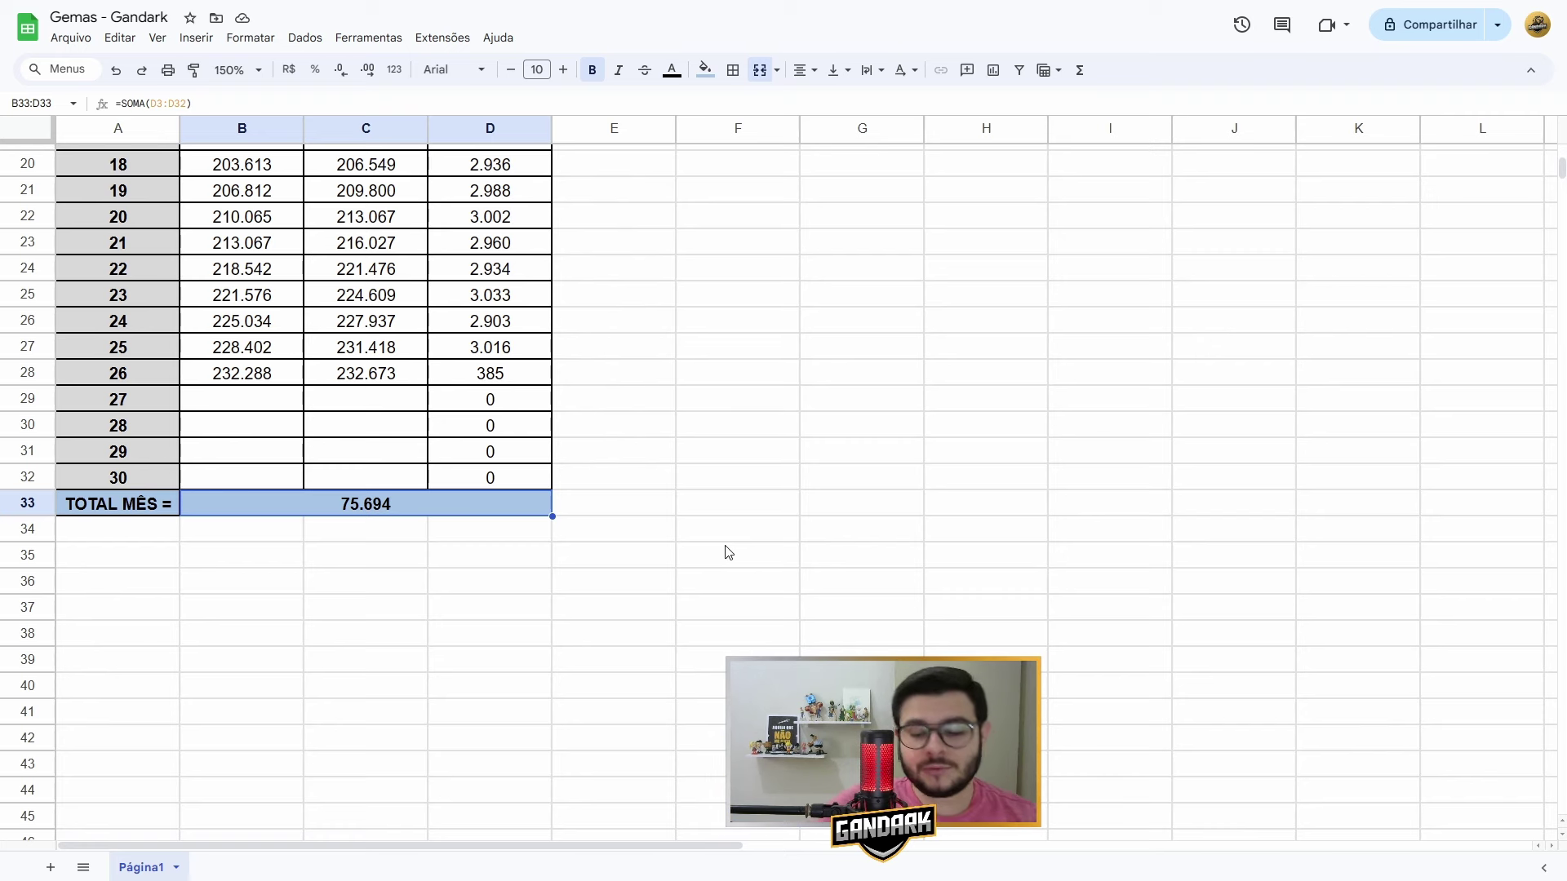
- Examine the TOTAL DO DIA values, inspecting days 19 and 16 and selecting the range for days 2 to 9
{"action": "scroll", "coordinate": [729, 552], "scroll_direction": "up", "scroll_amount": 5}
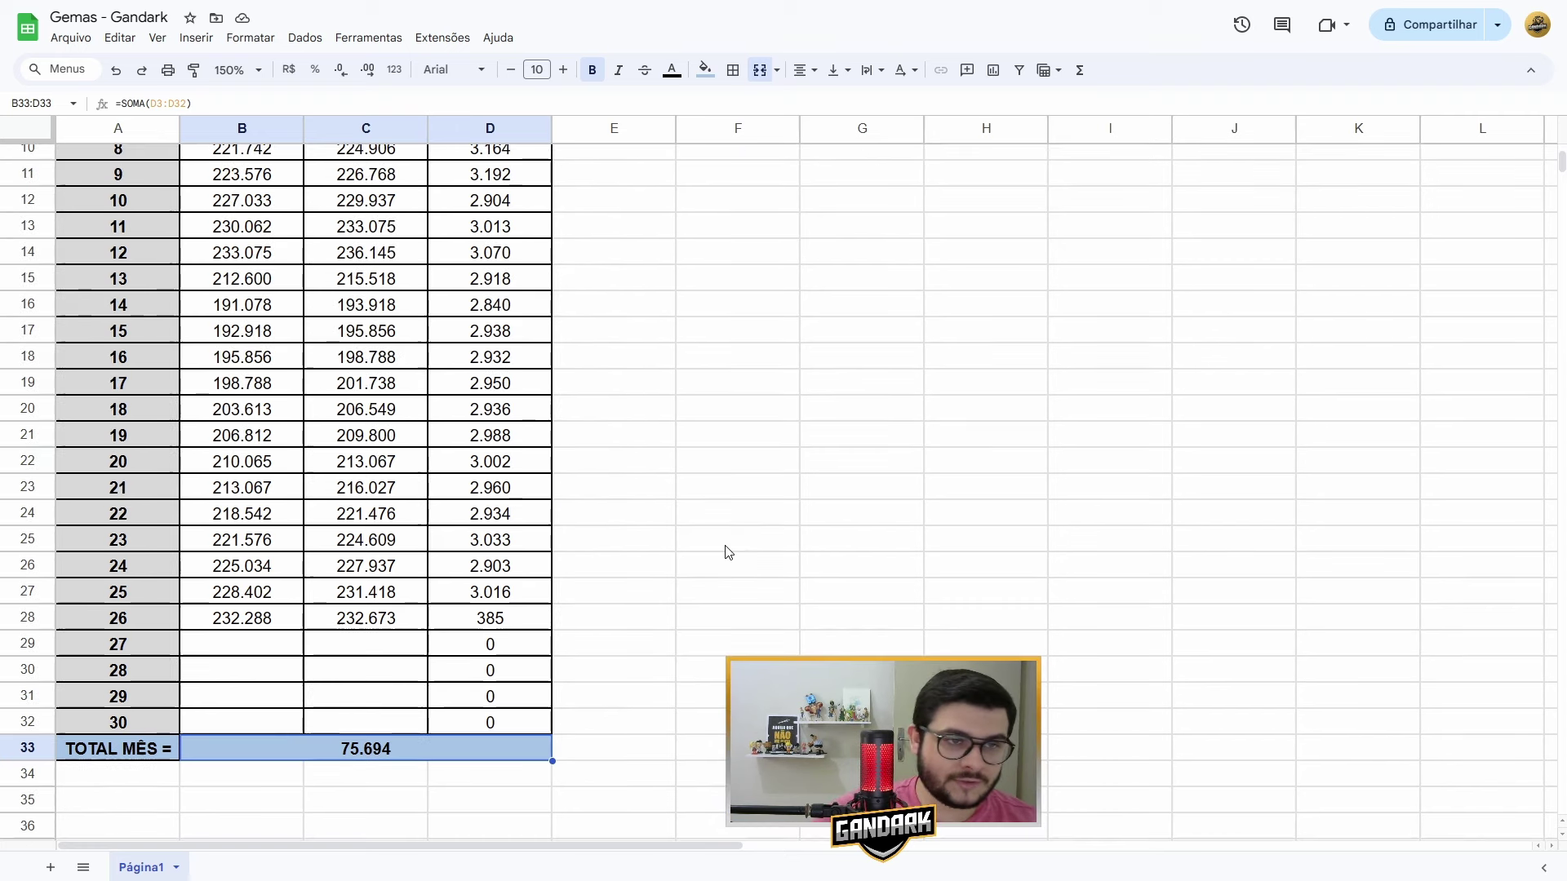
{"action": "scroll", "coordinate": [729, 553], "scroll_direction": "up", "scroll_amount": 2}
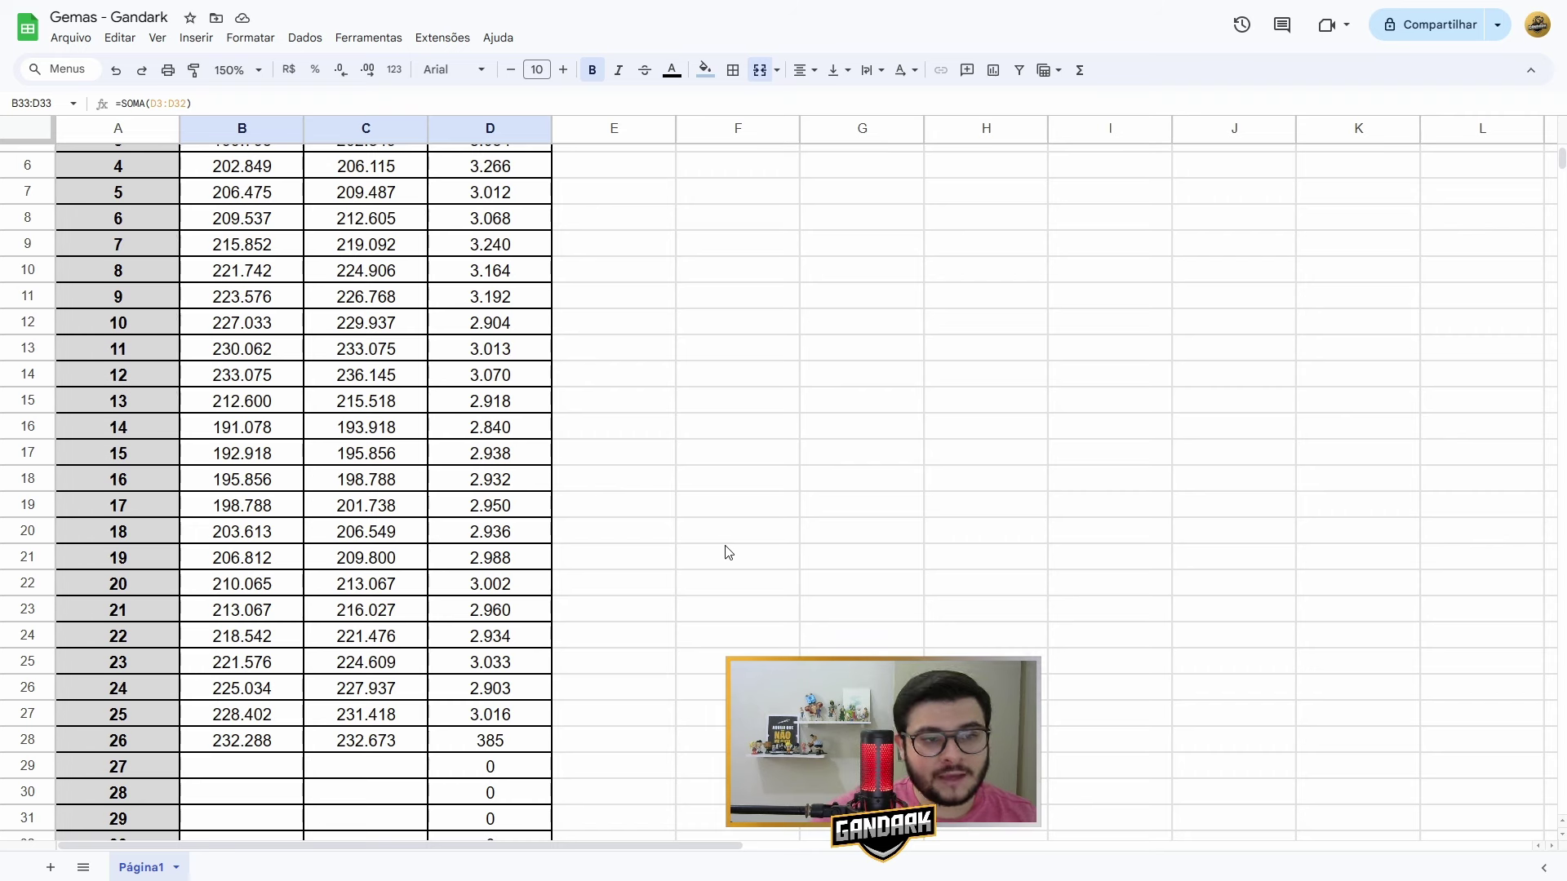
{"action": "scroll", "coordinate": [729, 552], "scroll_direction": "up", "scroll_amount": 2}
{"action": "scroll", "coordinate": [696, 490], "scroll_direction": "down", "scroll_amount": 2}
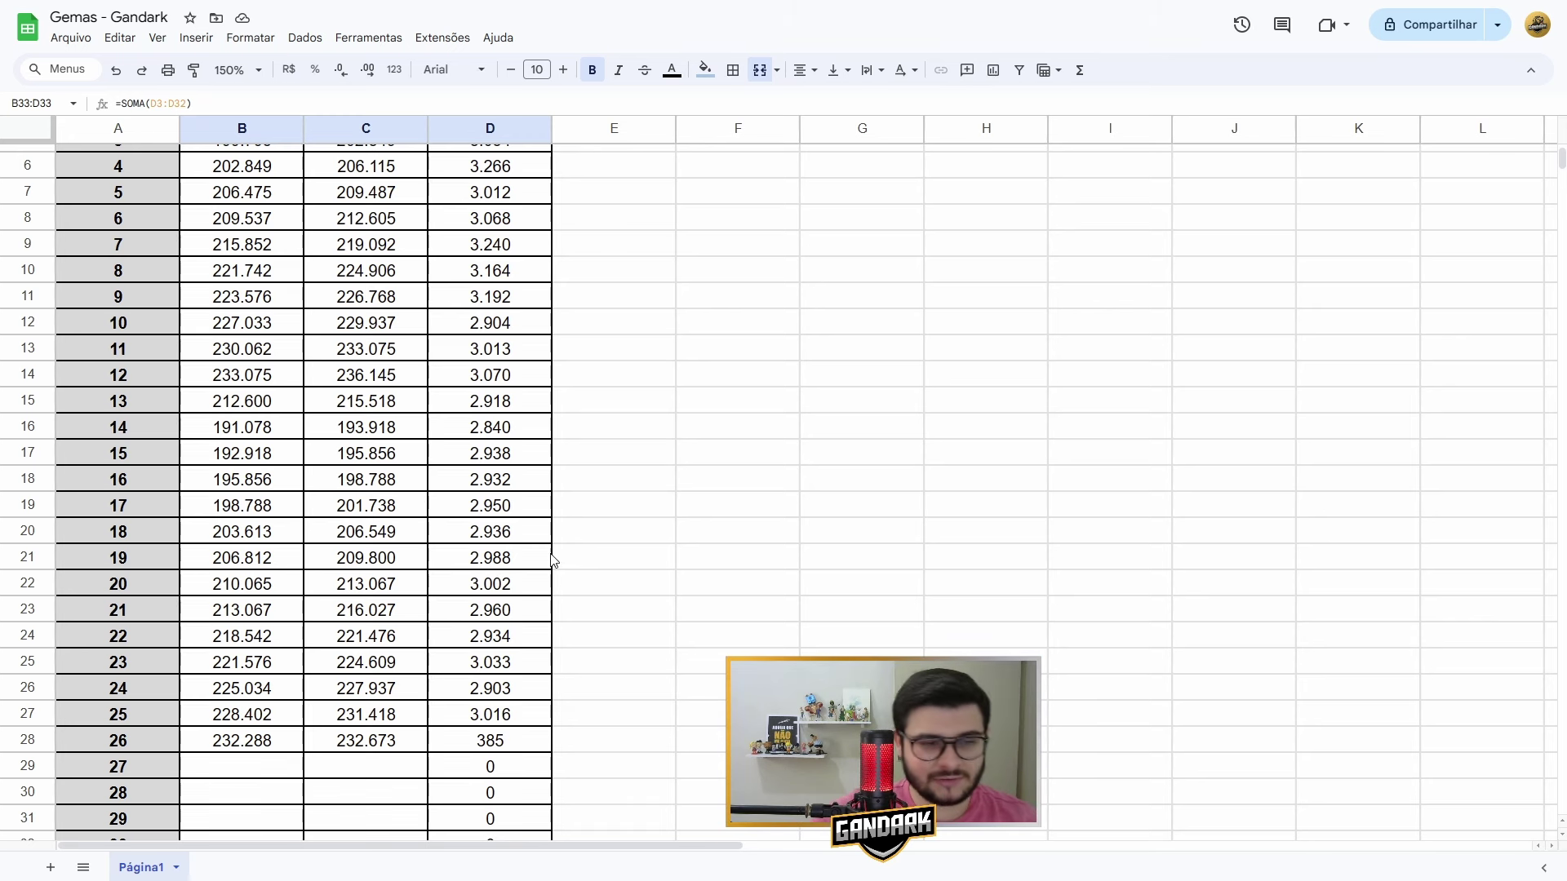
{"action": "scroll", "coordinate": [542, 609], "scroll_direction": "up", "scroll_amount": 3}
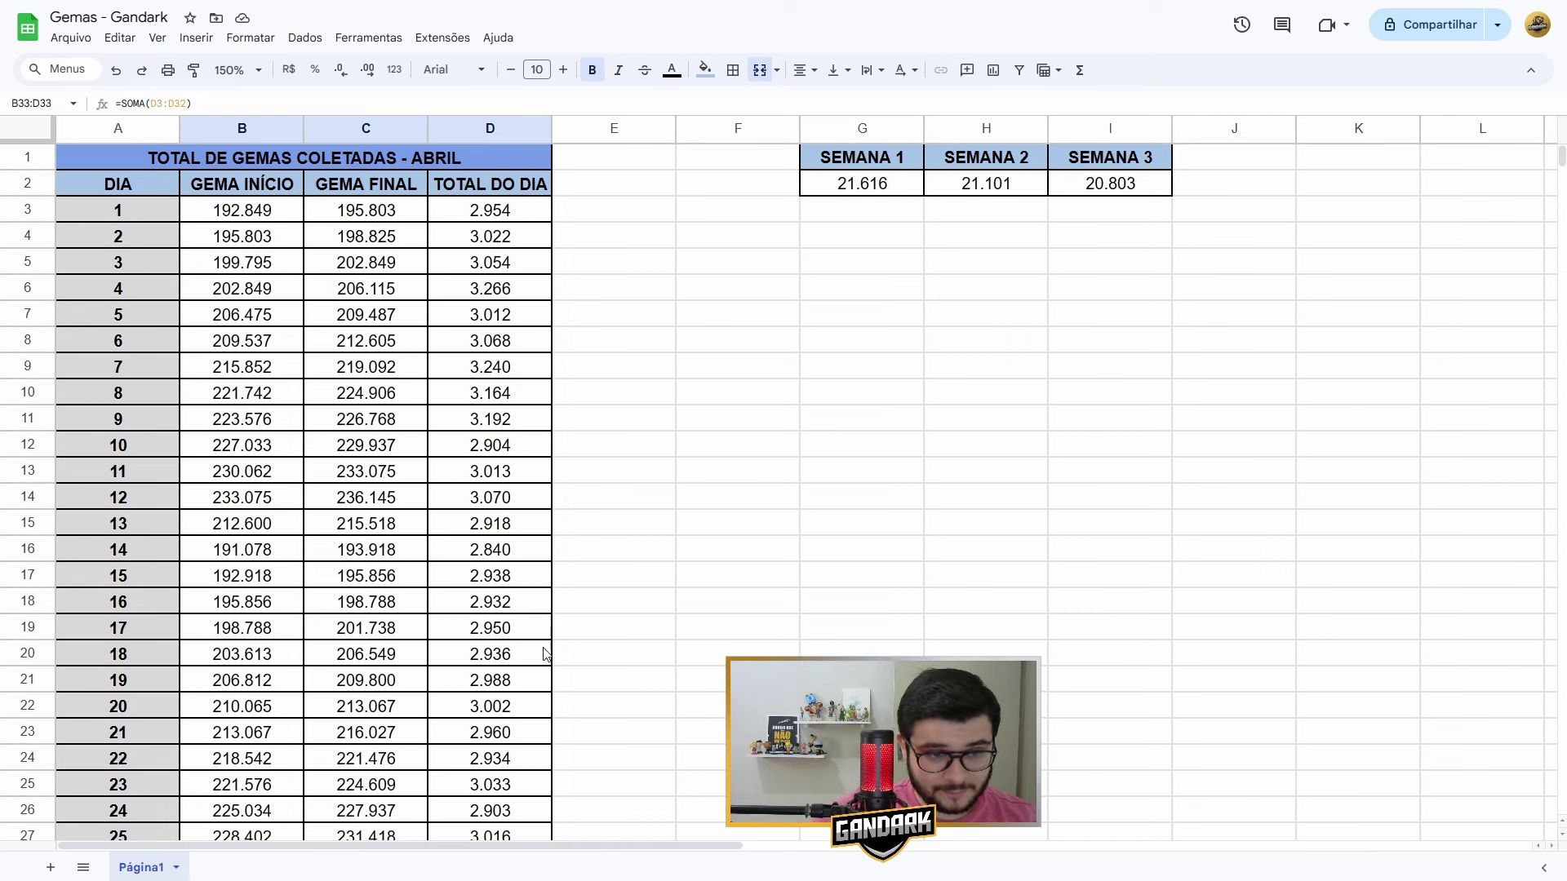
{"action": "left_click", "coordinate": [541, 688]}
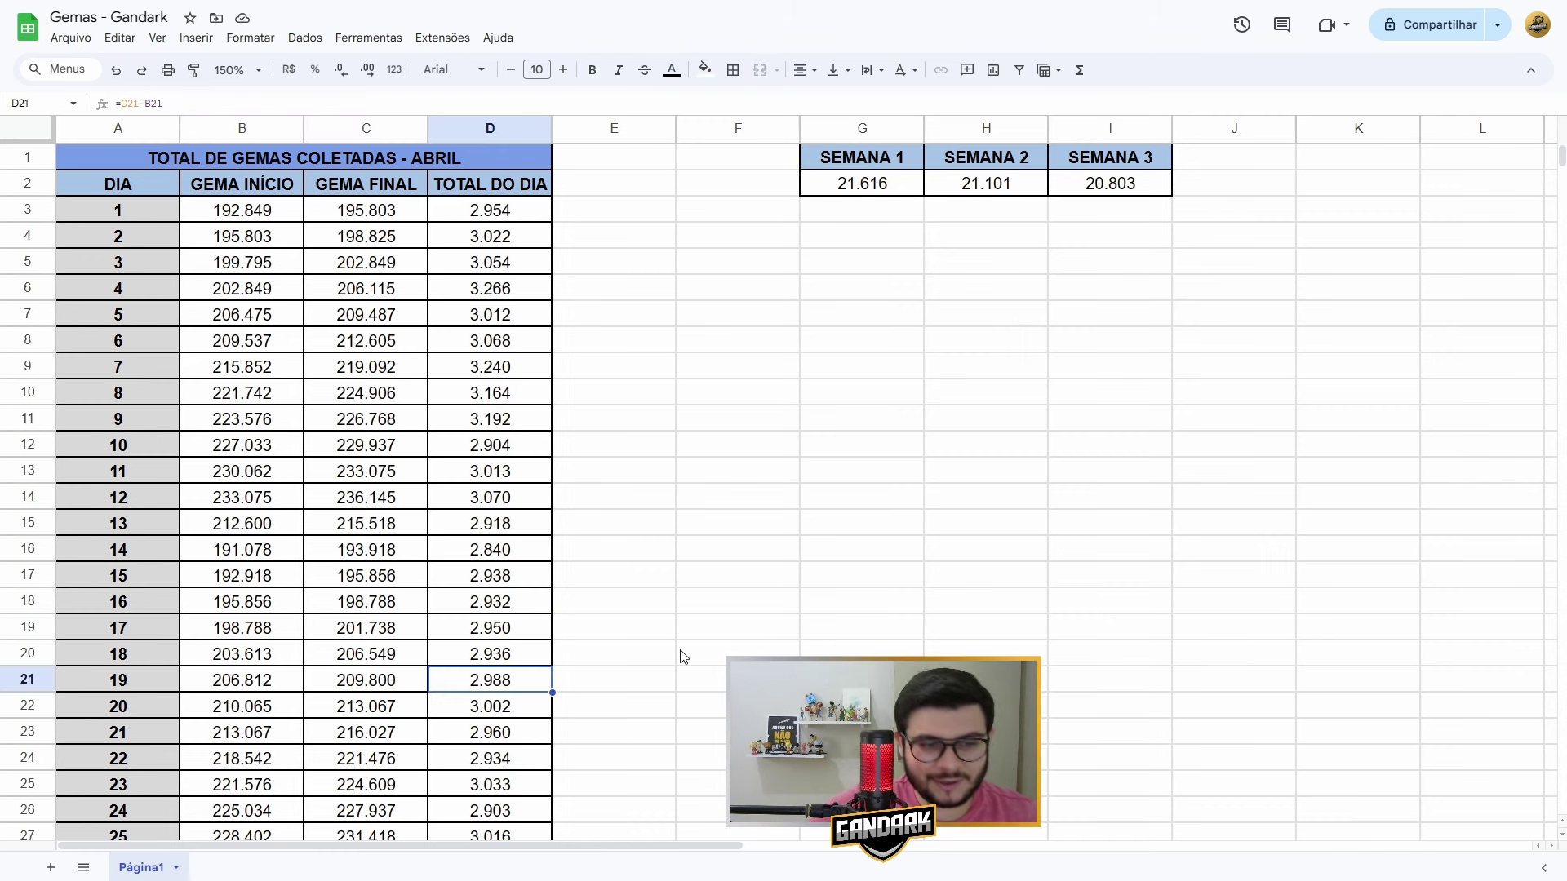
{"action": "left_click", "coordinate": [532, 611]}
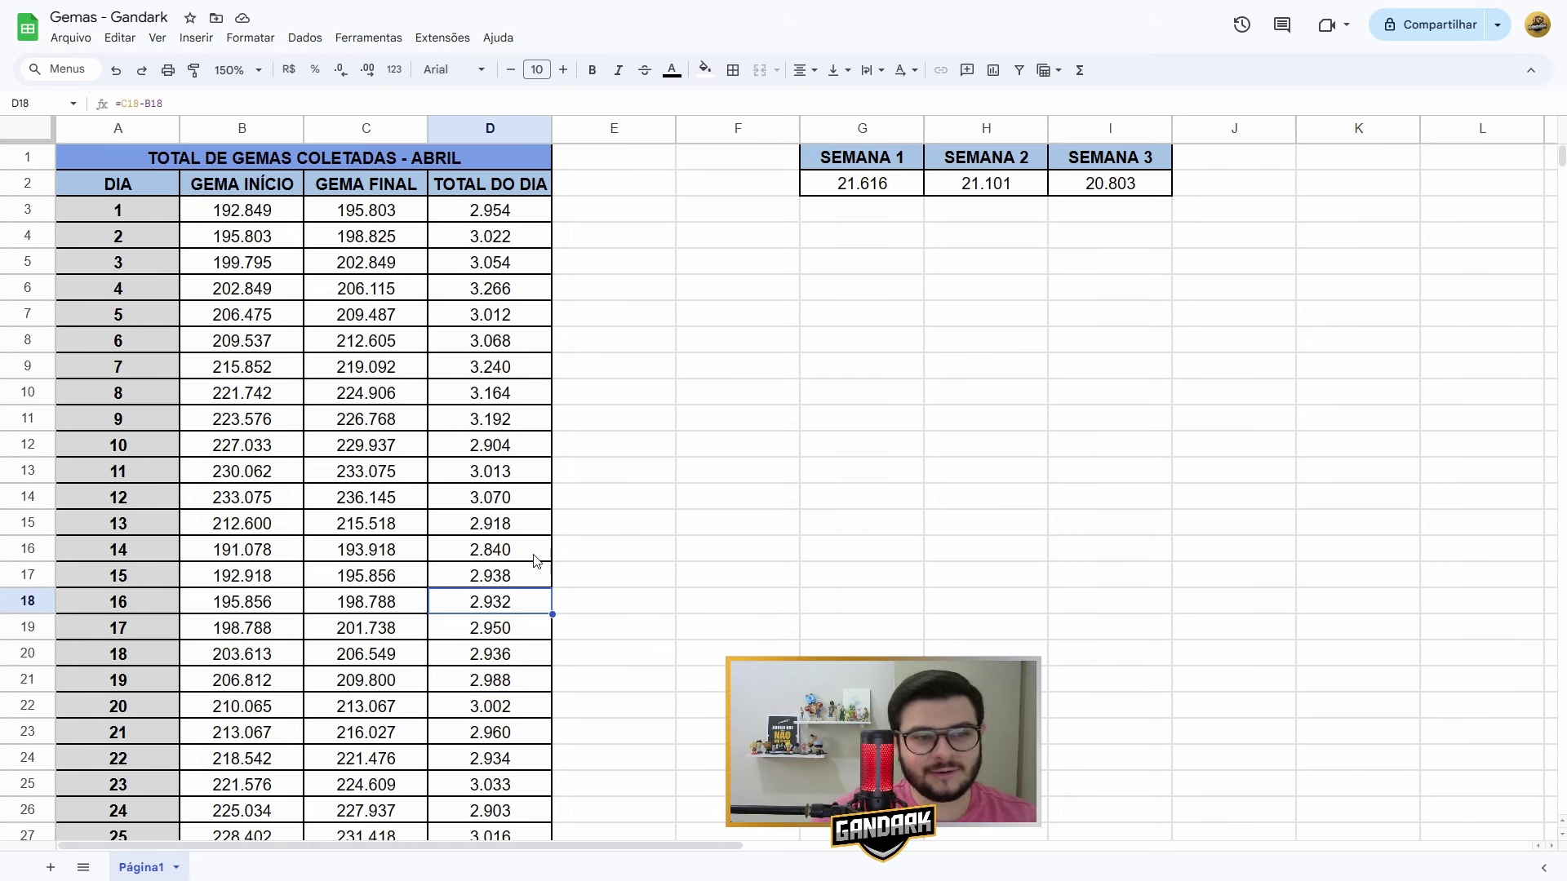
{"action": "left_click_drag", "start_coordinate": [507, 239], "coordinate": [504, 421]}
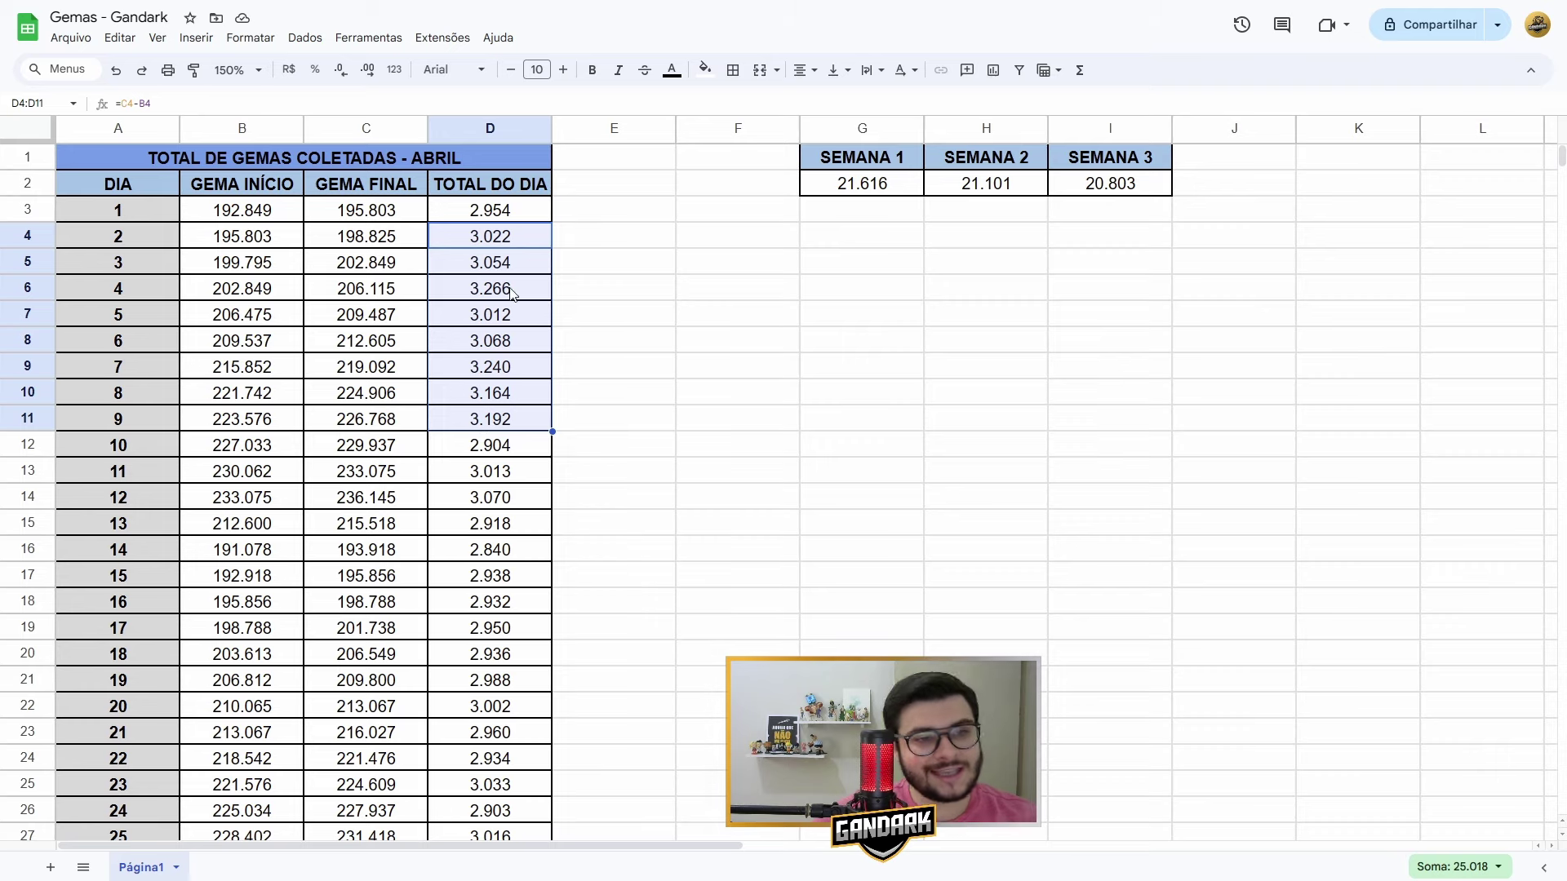
{"action": "scroll", "coordinate": [527, 431], "scroll_direction": "down", "scroll_amount": 3}
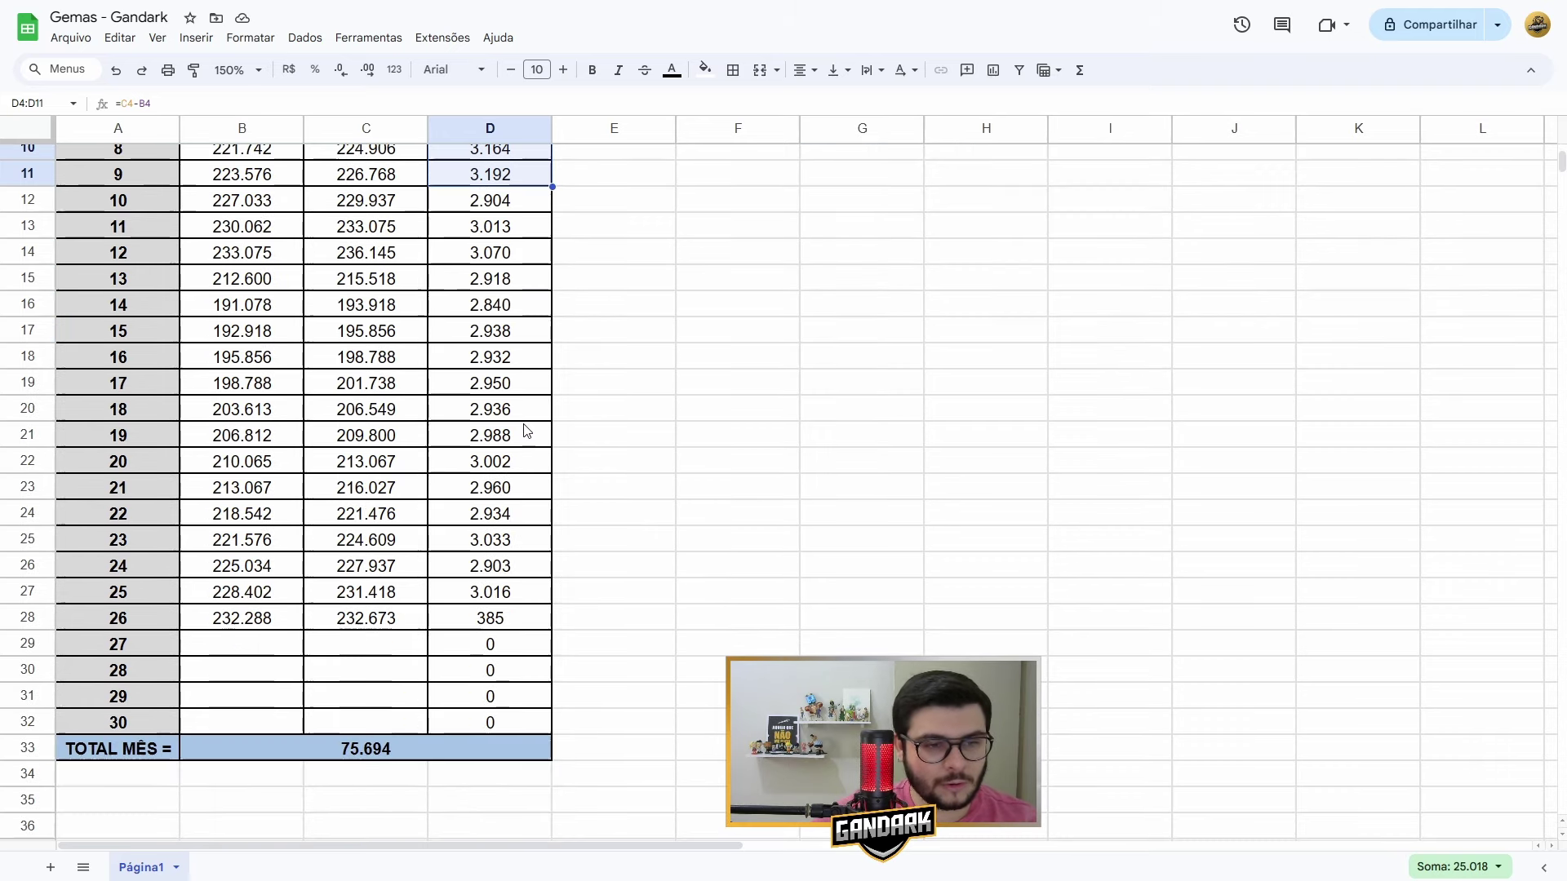
- Compare the TOTAL DO DIA values across April, inspecting the cells for days 11 and 14
{"action": "scroll", "coordinate": [527, 431], "scroll_direction": "up", "scroll_amount": 3}
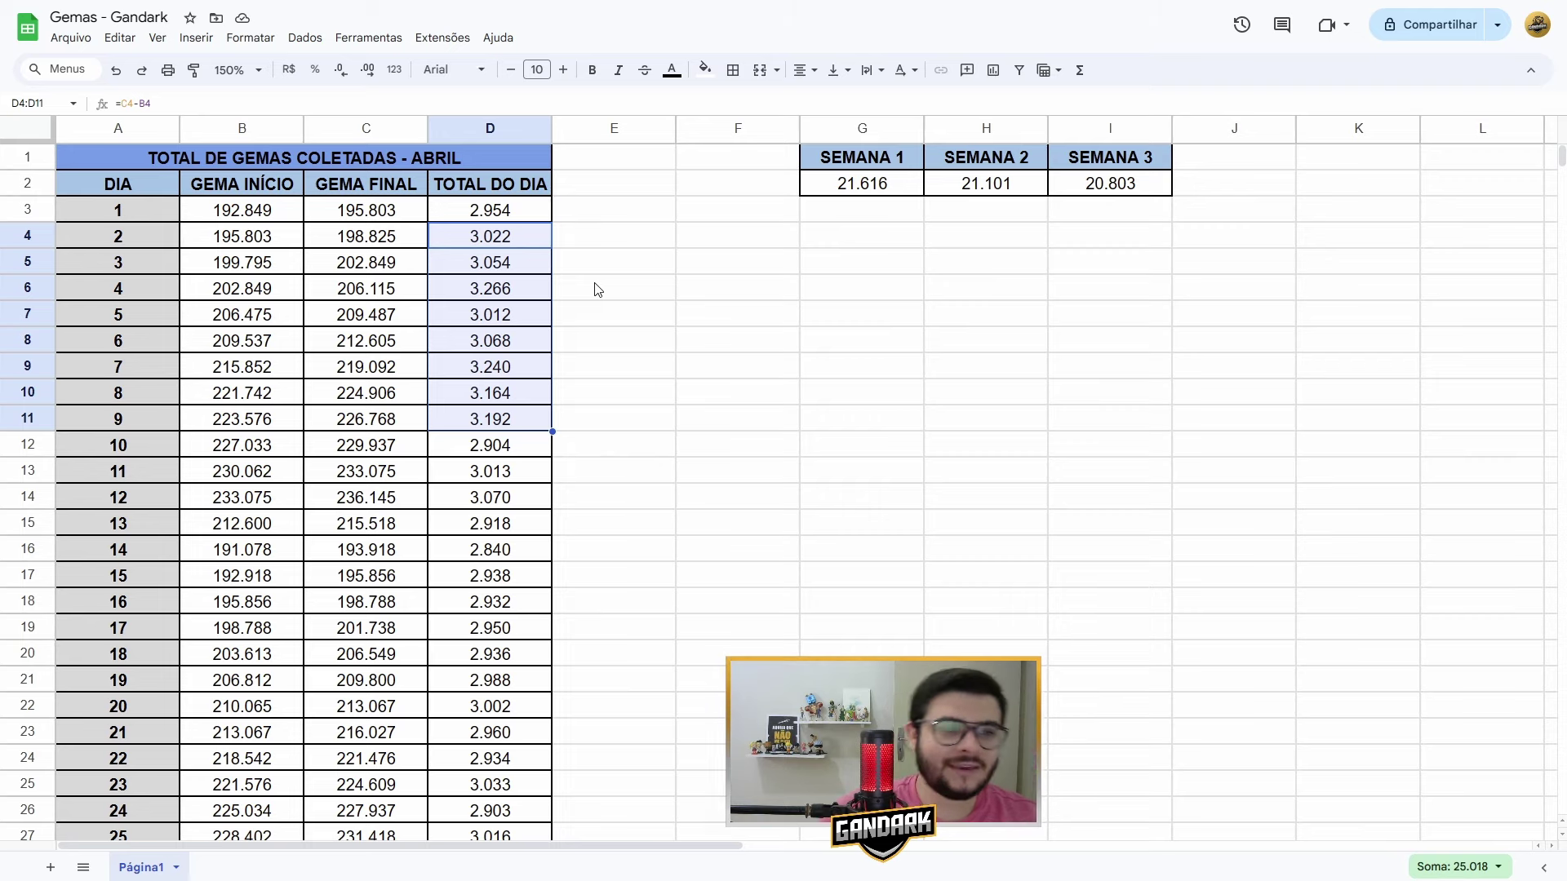
{"action": "scroll", "coordinate": [572, 296], "scroll_direction": "down", "scroll_amount": 3}
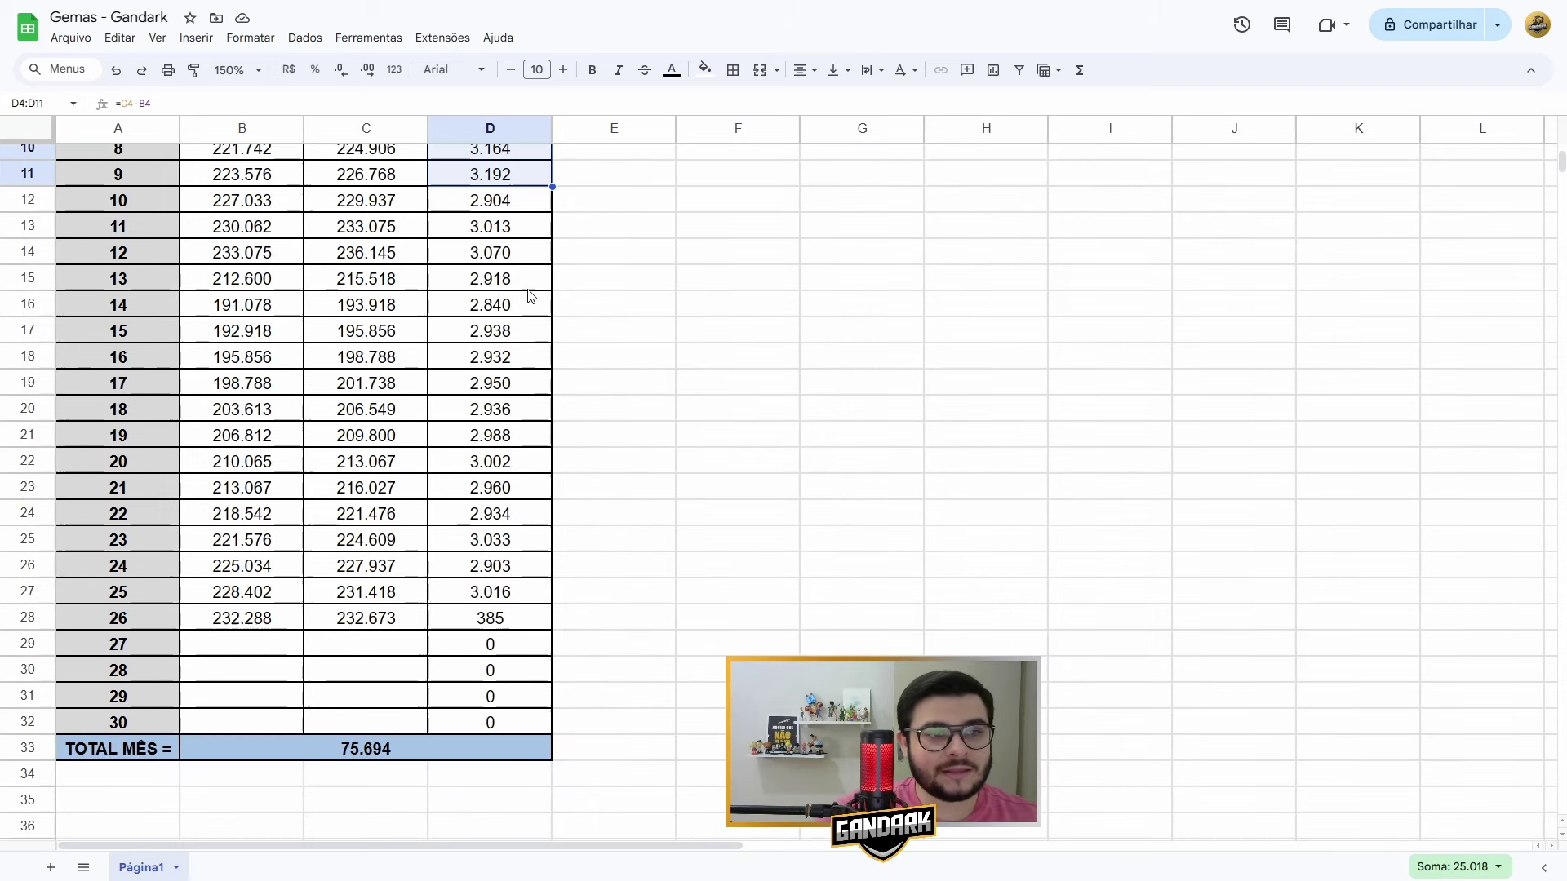
{"action": "scroll", "coordinate": [539, 294], "scroll_direction": "up", "scroll_amount": 2}
{"action": "left_click", "coordinate": [517, 350]}
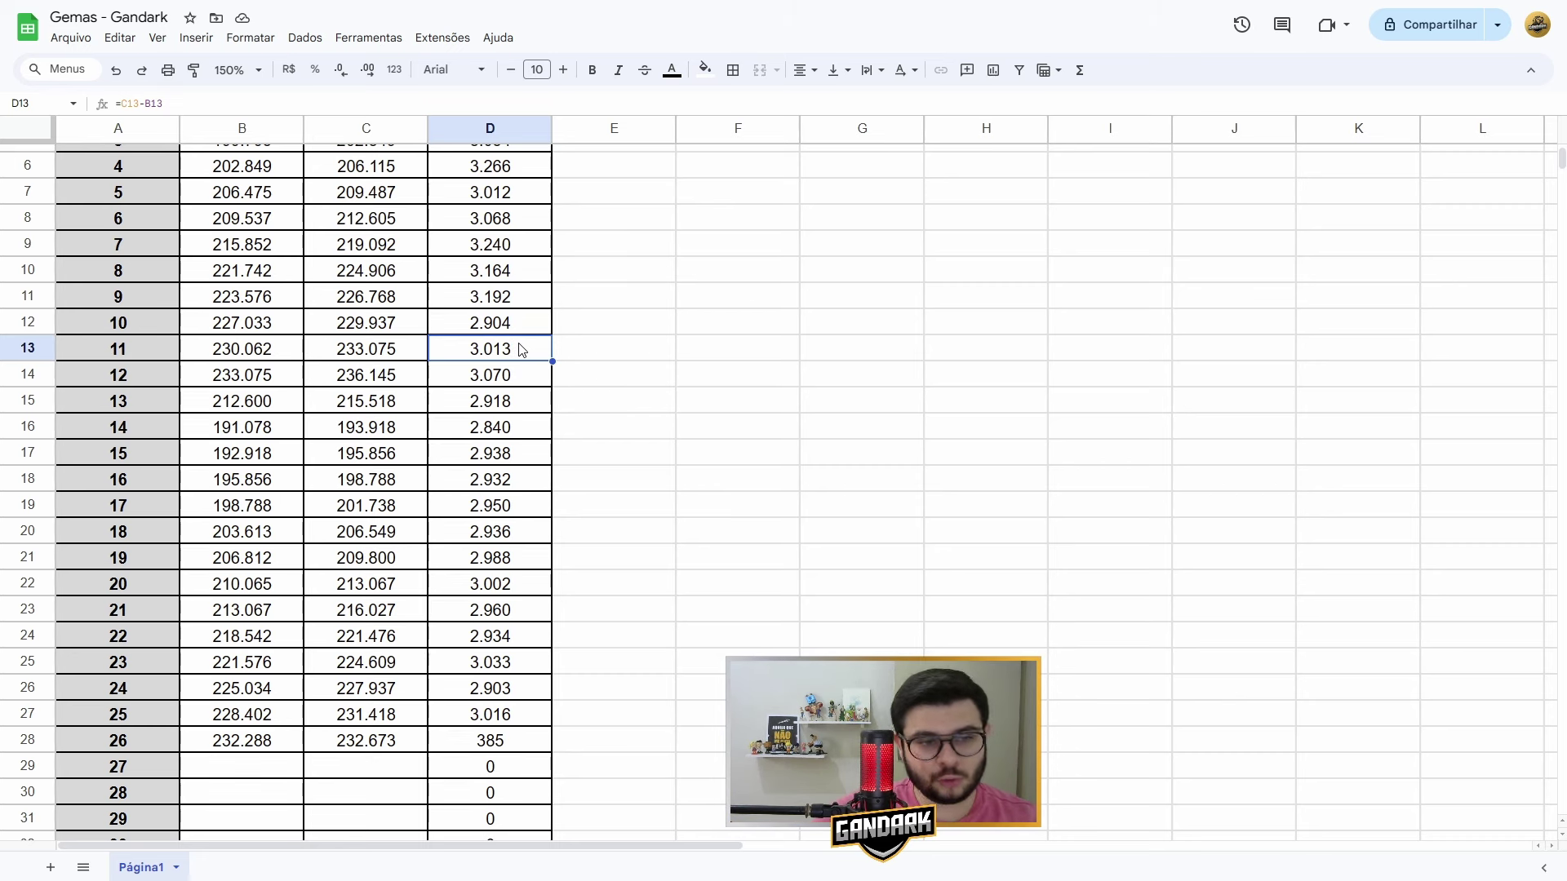
{"action": "scroll", "coordinate": [522, 349], "scroll_direction": "down", "scroll_amount": 3}
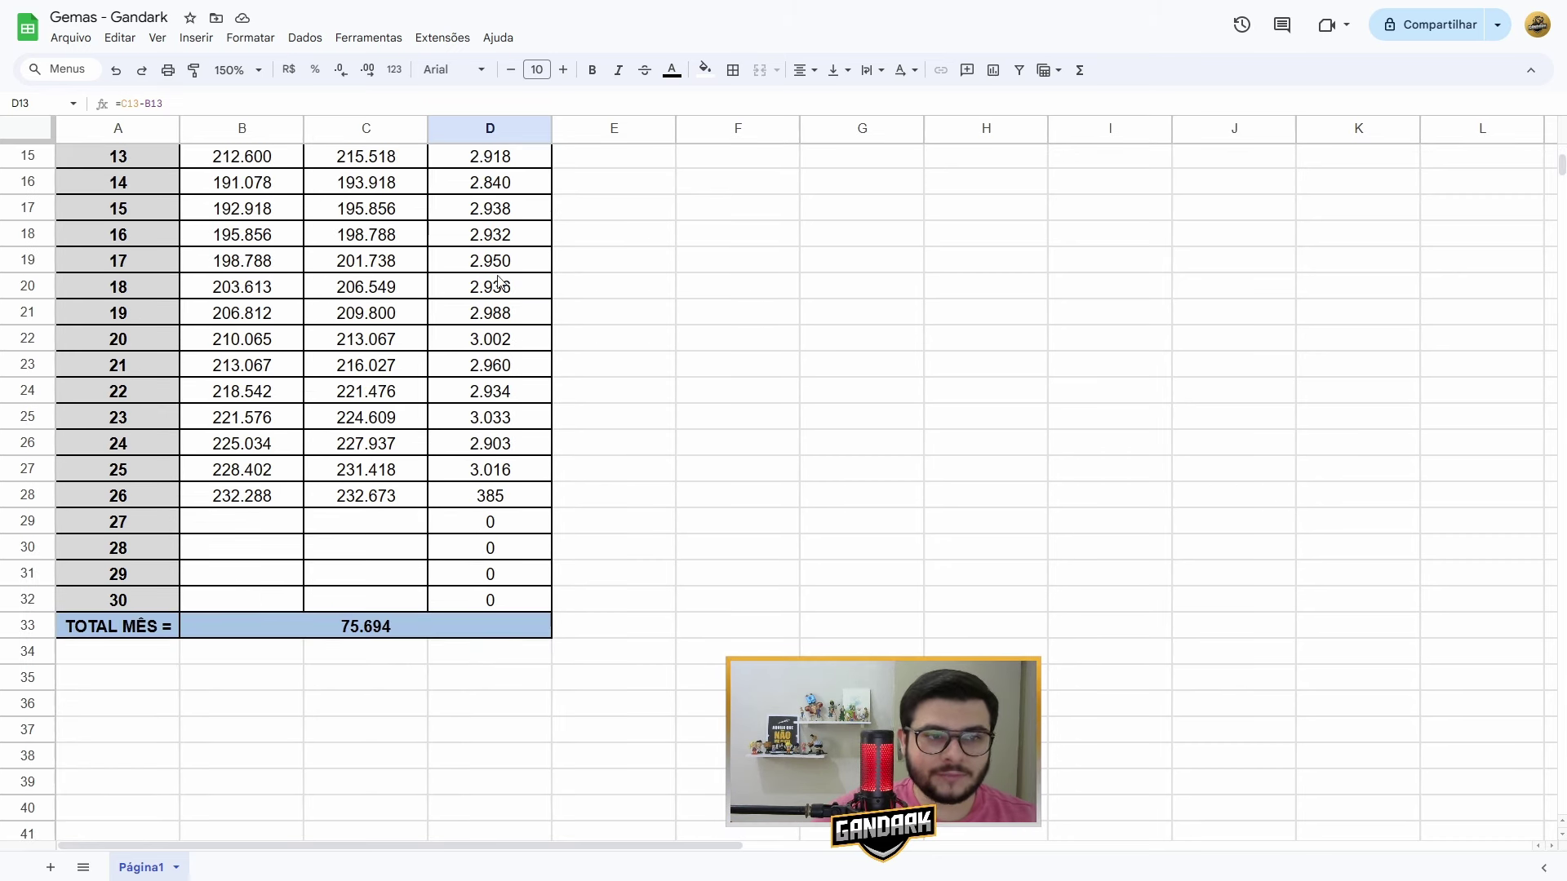
{"action": "left_click", "coordinate": [525, 190]}
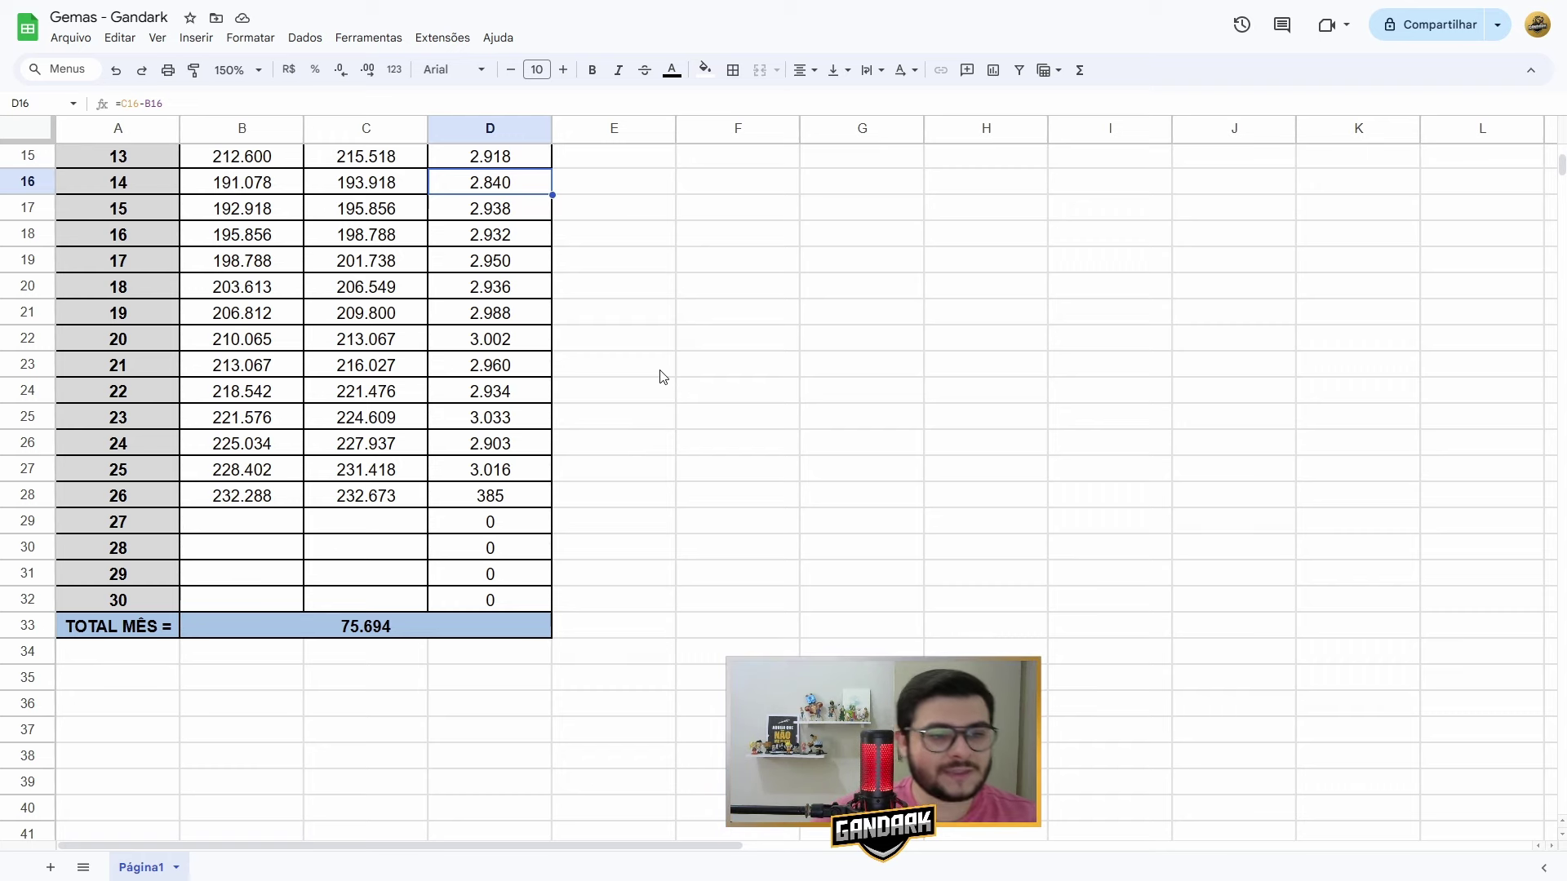
- Review the whole April gem table again, rechecking day 14's TOTAL DO DIA against the neighbouring days
{"action": "scroll", "coordinate": [512, 440], "scroll_direction": "up", "scroll_amount": 5}
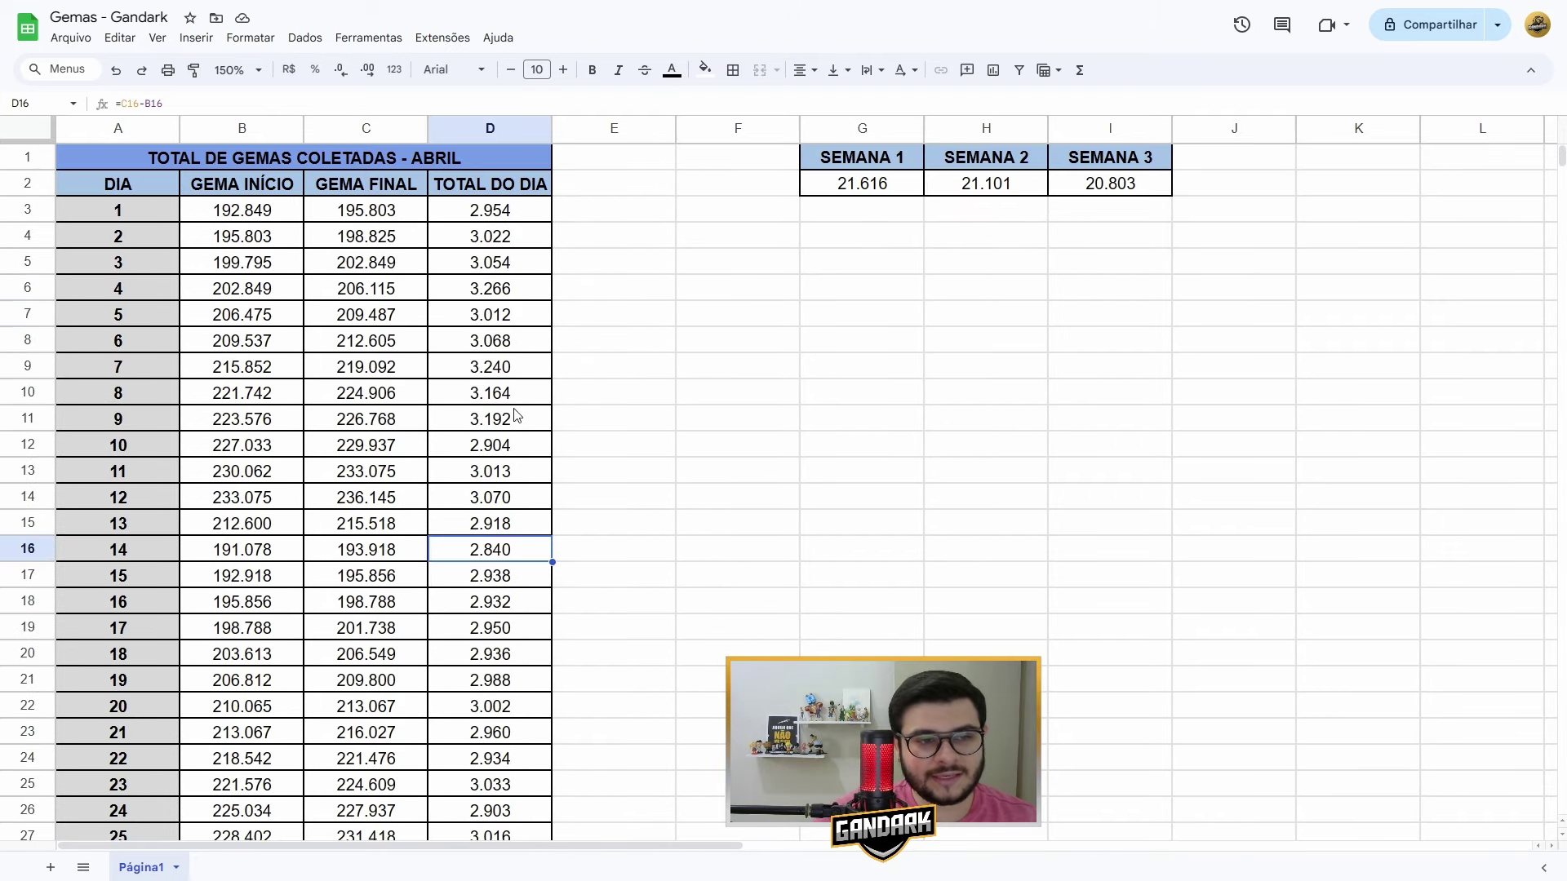
{"action": "scroll", "coordinate": [512, 428], "scroll_direction": "down", "scroll_amount": 2}
{"action": "left_click", "coordinate": [496, 505]}
{"action": "left_click", "coordinate": [499, 427]}
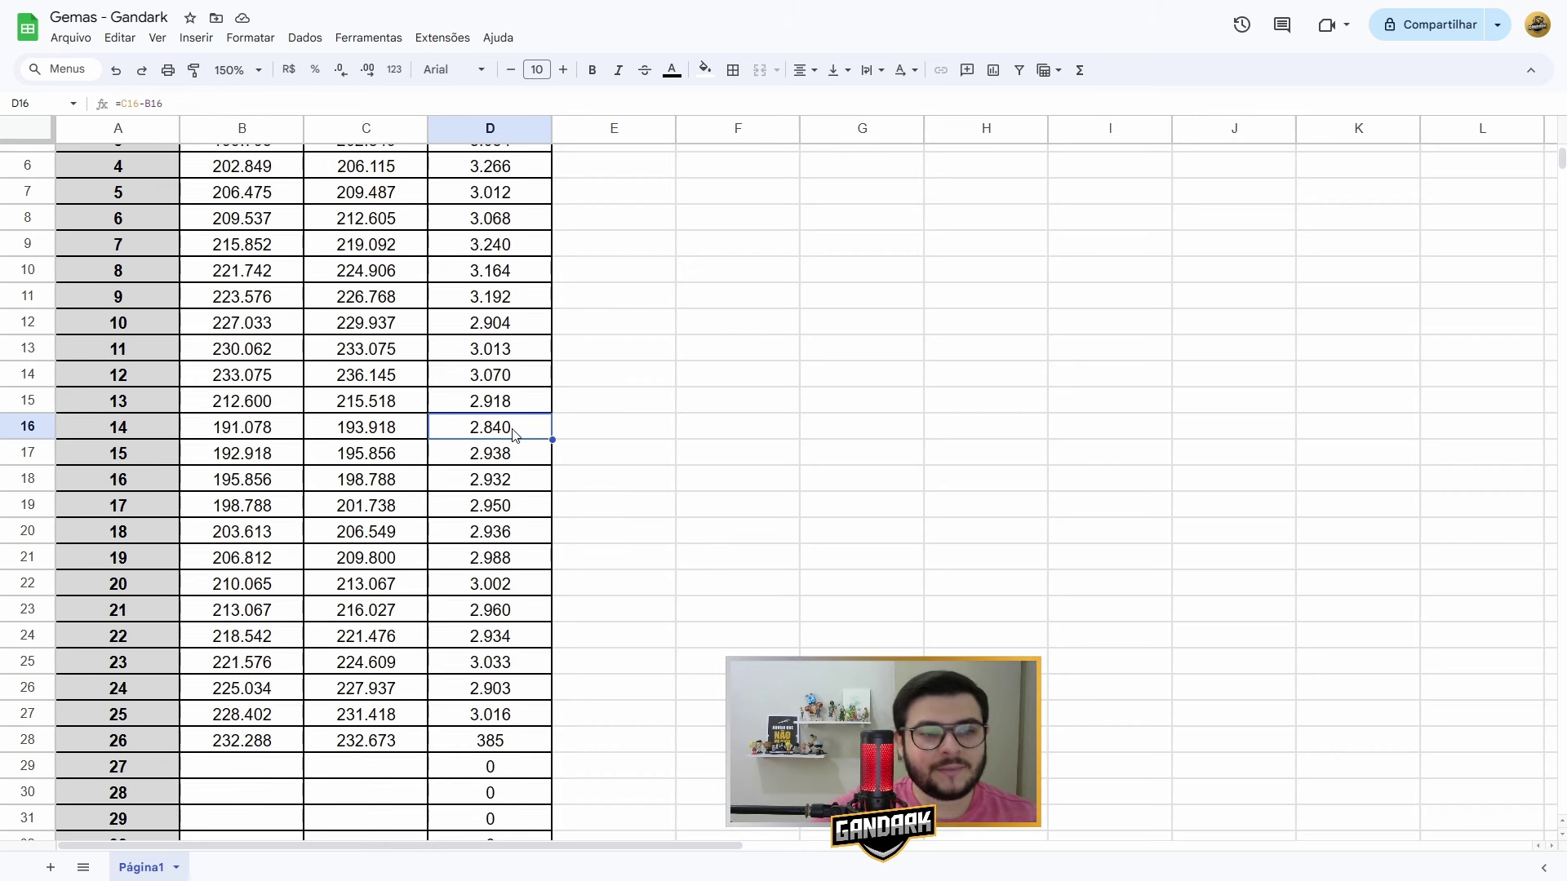
{"action": "scroll", "coordinate": [514, 433], "scroll_direction": "down", "scroll_amount": 3}
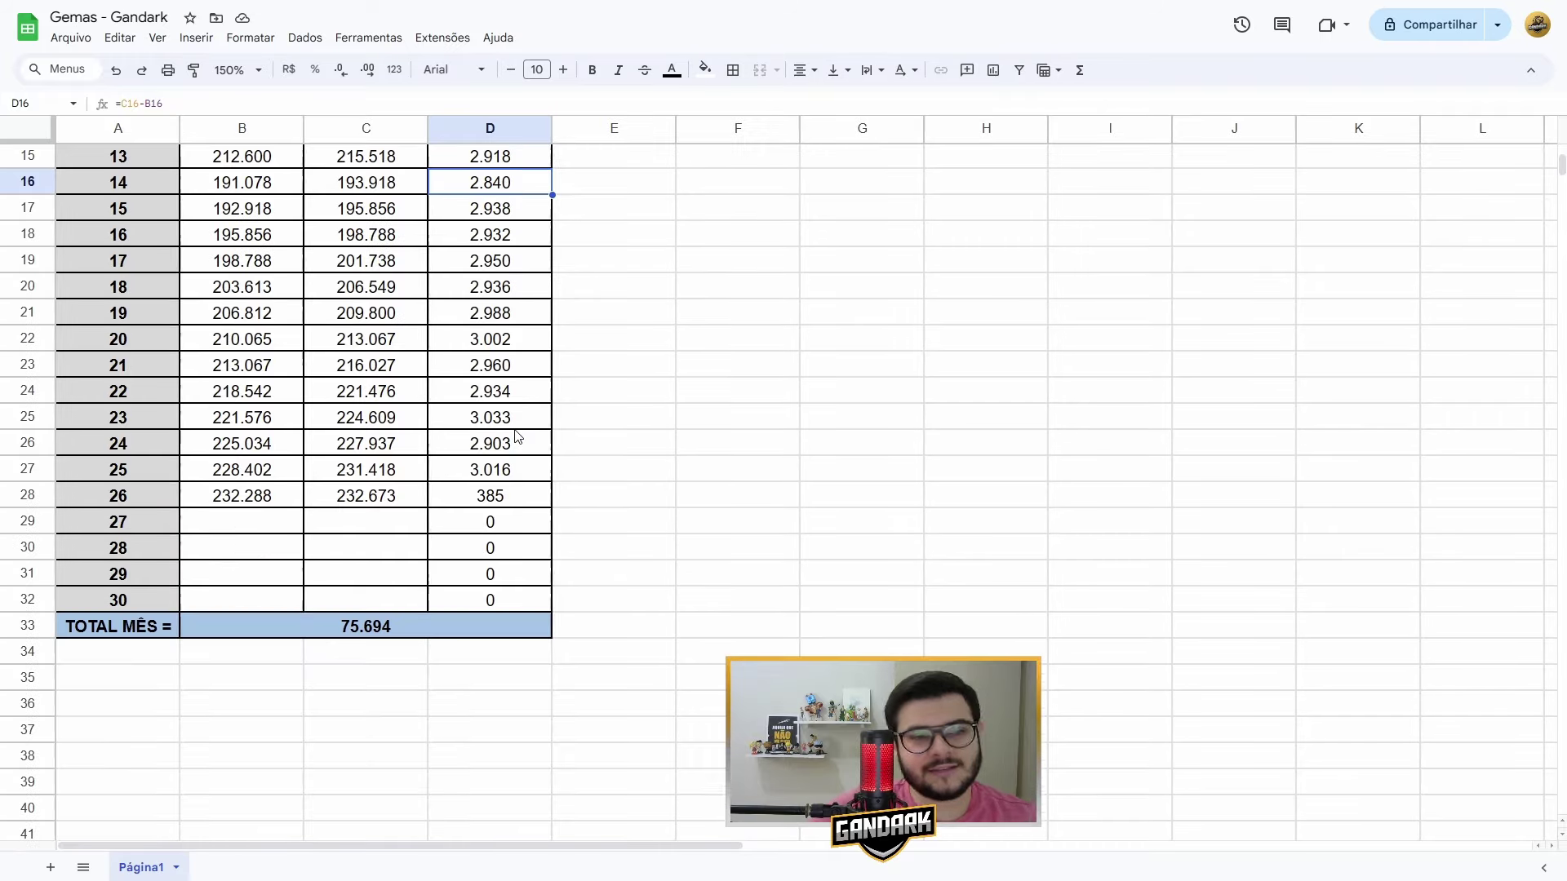
{"action": "scroll", "coordinate": [519, 335], "scroll_direction": "up", "scroll_amount": 3}
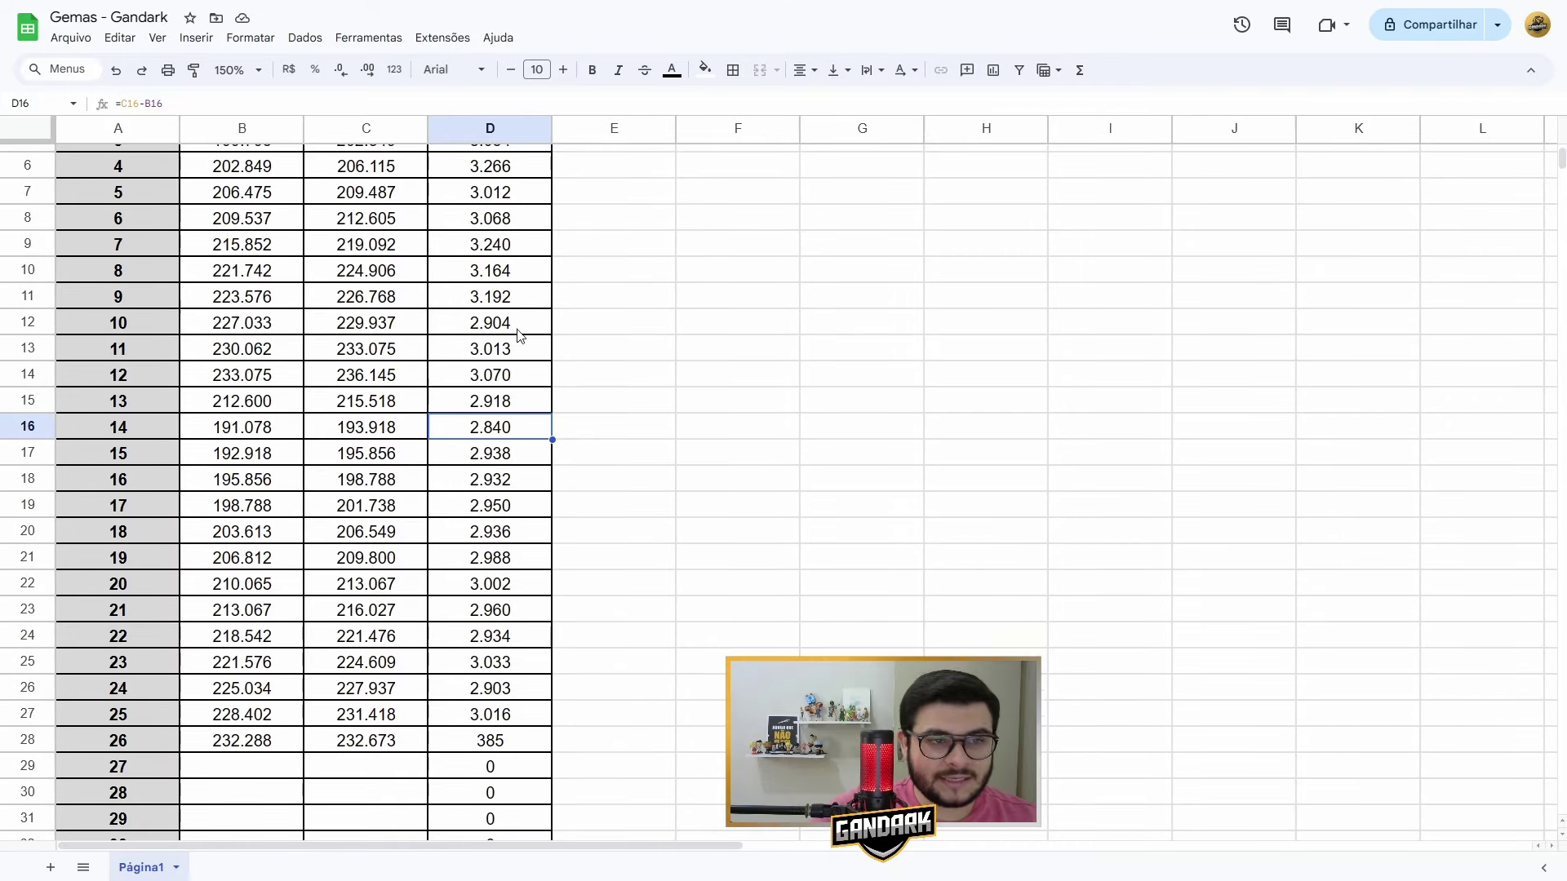
{"action": "left_click", "coordinate": [511, 454]}
{"action": "left_click", "coordinate": [508, 433]}
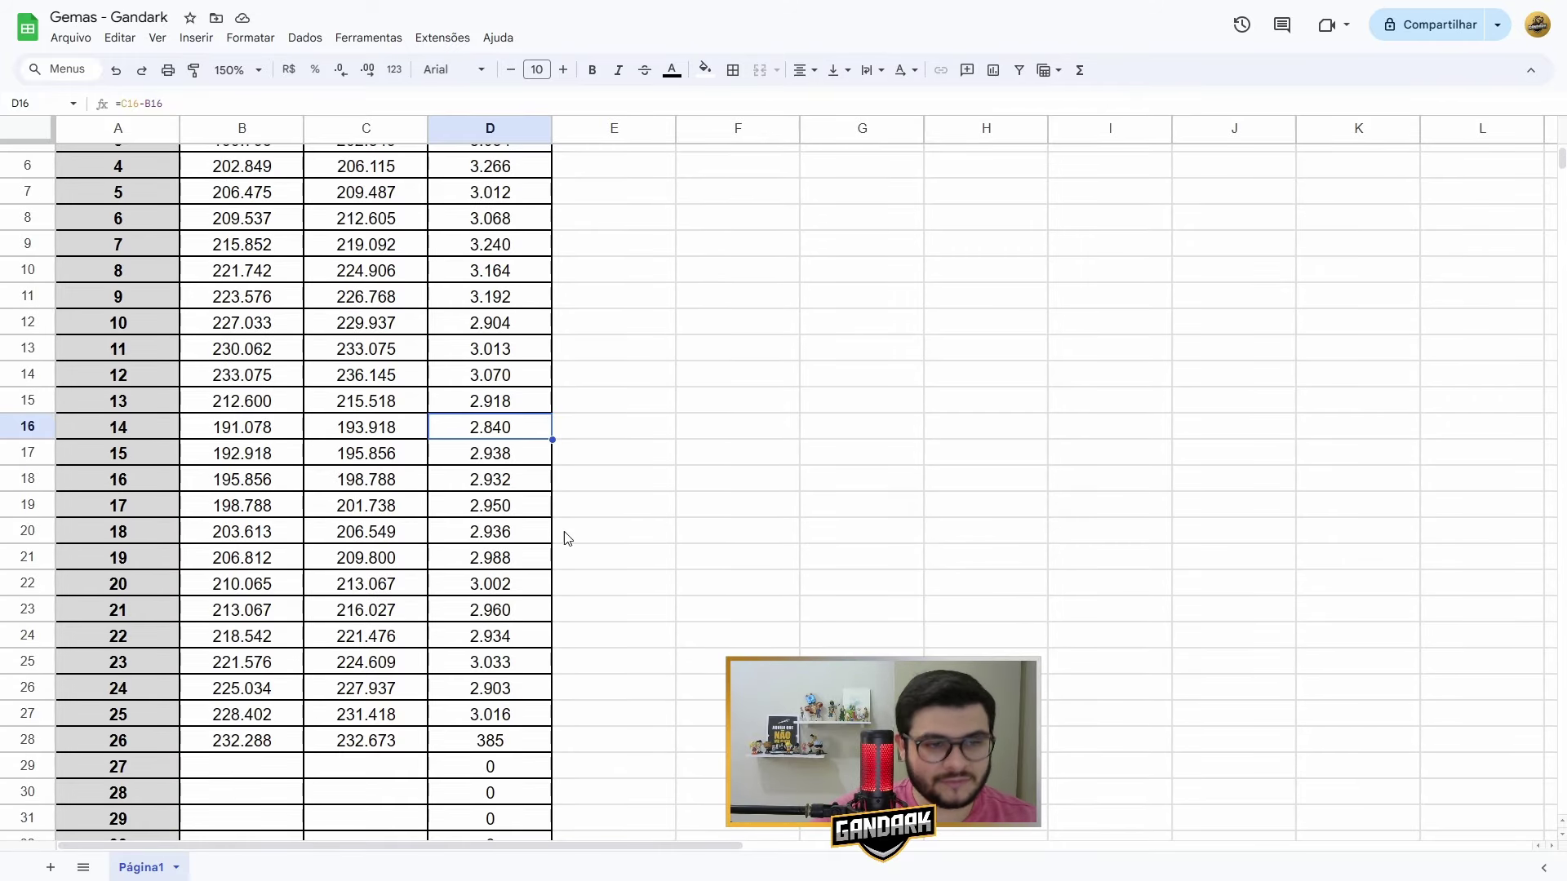
{"action": "scroll", "coordinate": [564, 532], "scroll_direction": "down", "scroll_amount": 6}
{"action": "scroll", "coordinate": [567, 534], "scroll_direction": "up", "scroll_amount": 5}
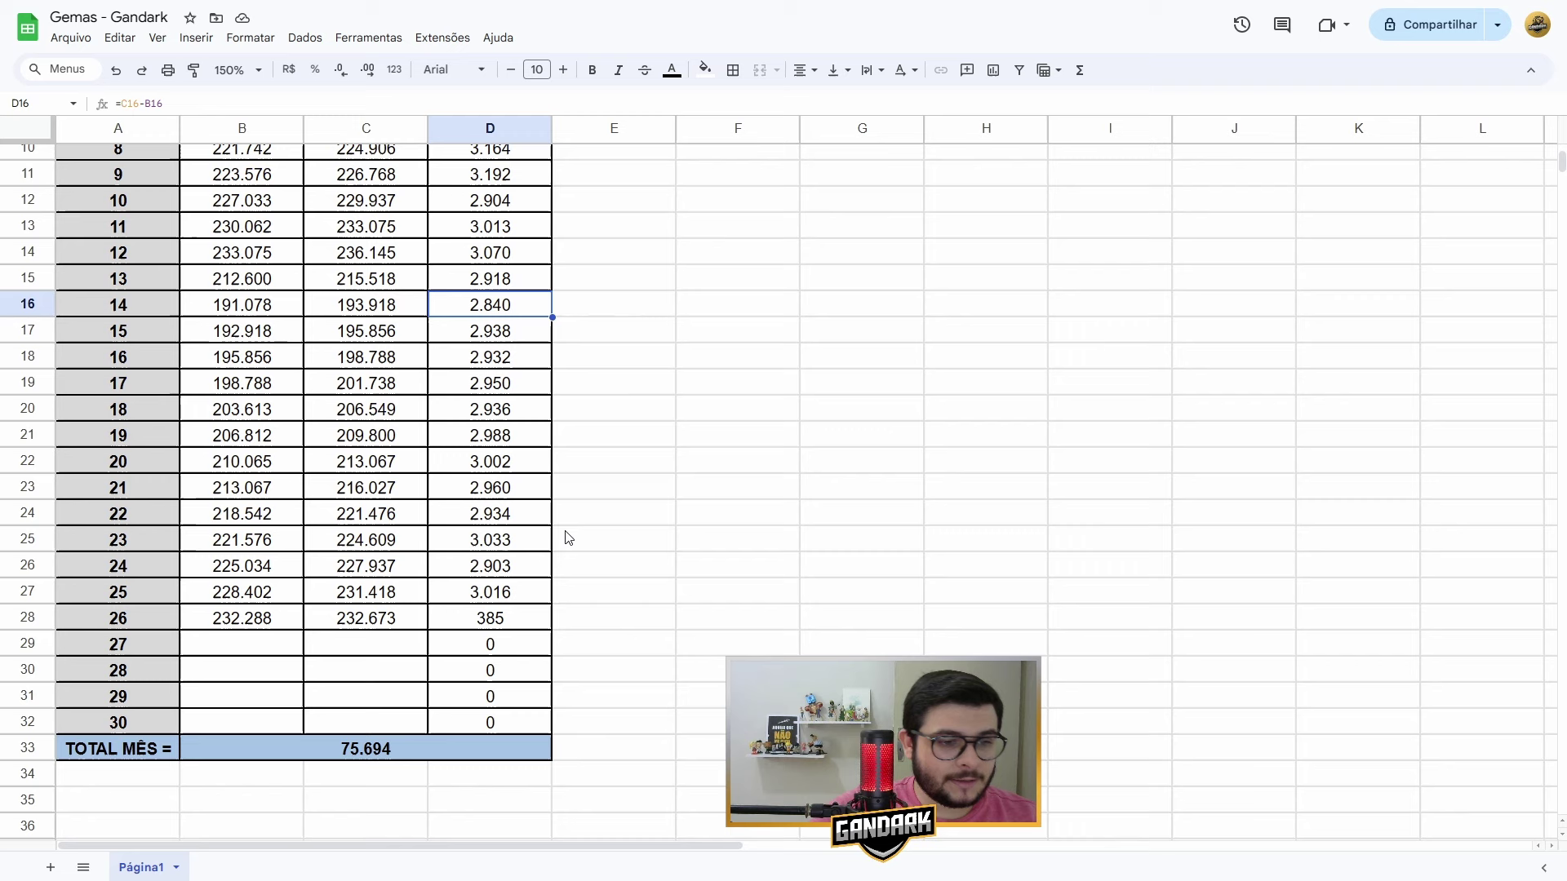
- Try projecting TOTAL MÊS by copying day 25's GEMA INÍCIO and GEMA FINAL values into days 27 to 30, and undo it
{"action": "left_click", "coordinate": [376, 748]}
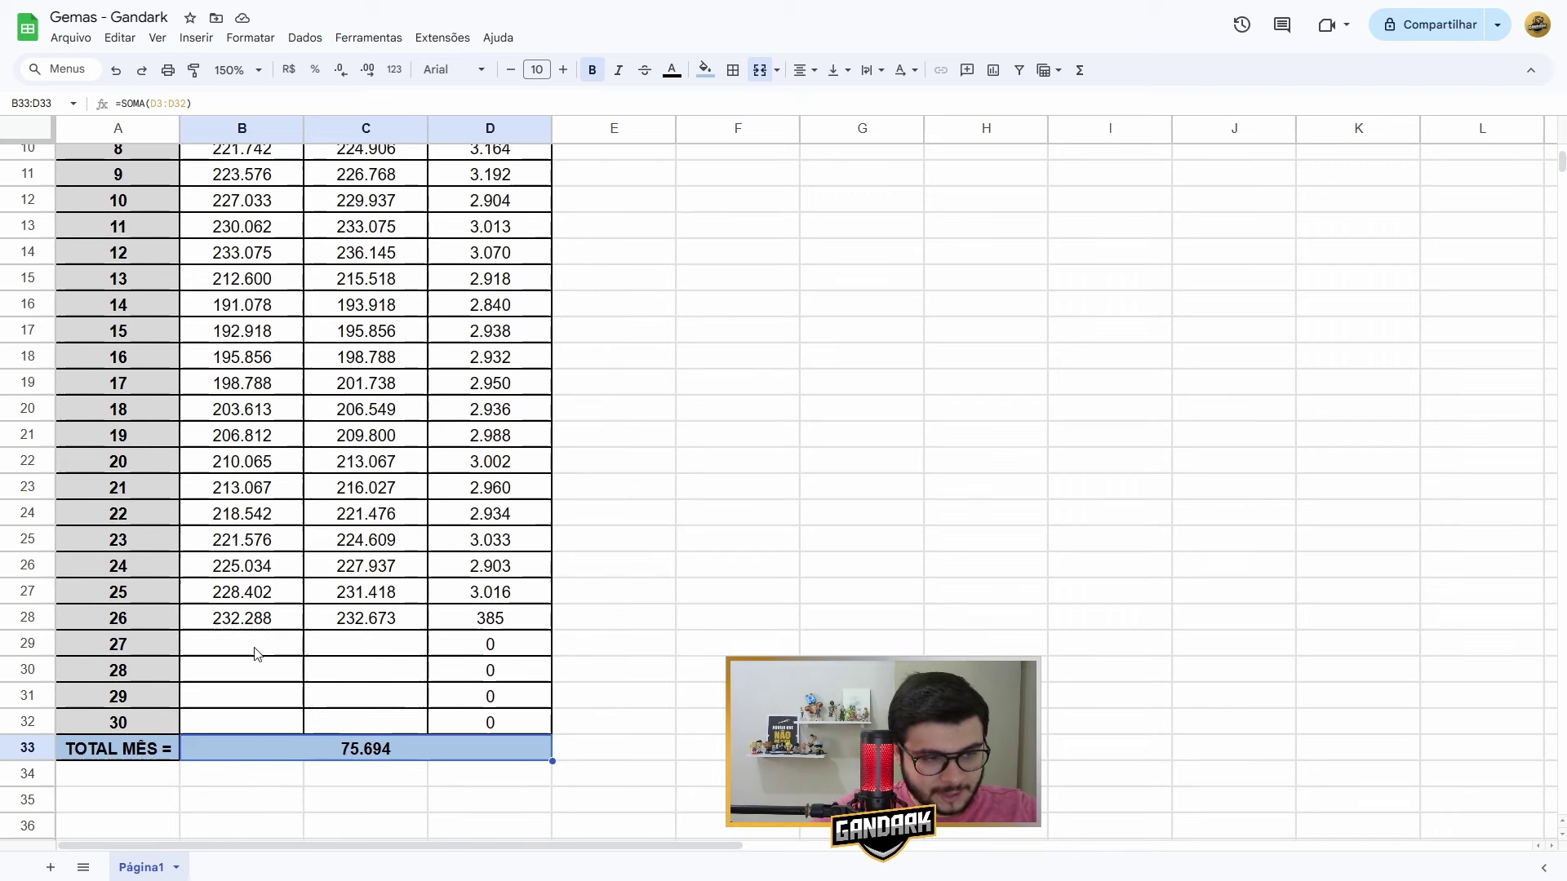
{"action": "left_click_drag", "start_coordinate": [245, 592], "coordinate": [343, 599]}
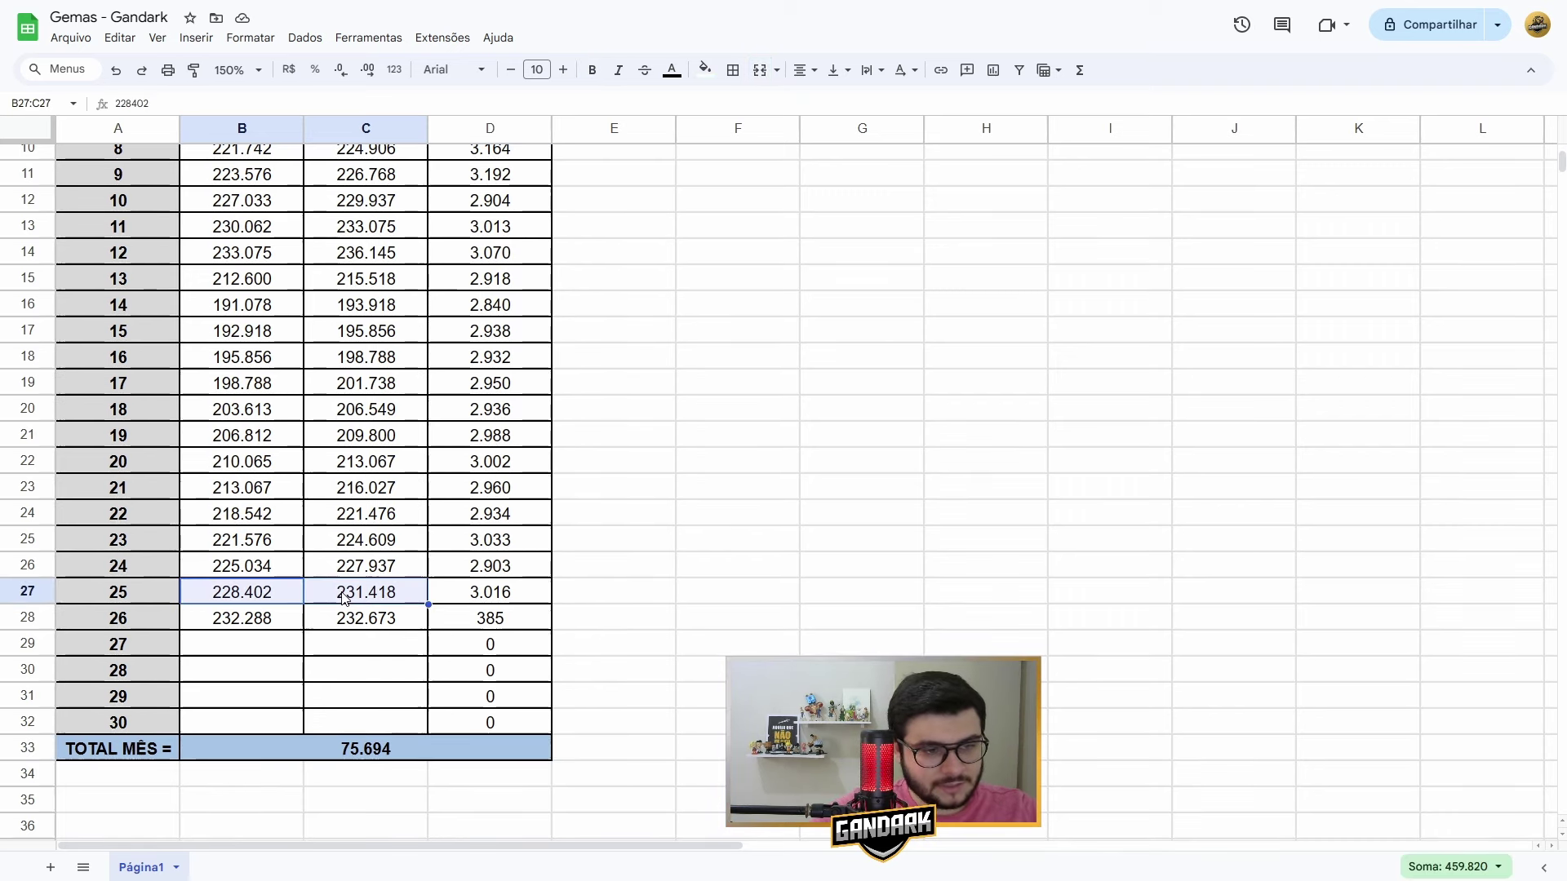
{"action": "key", "text": "ctrl+c"}
{"action": "key", "text": "Down"}
{"action": "key", "text": "Down"}
{"action": "key", "text": "ctrl+v"}
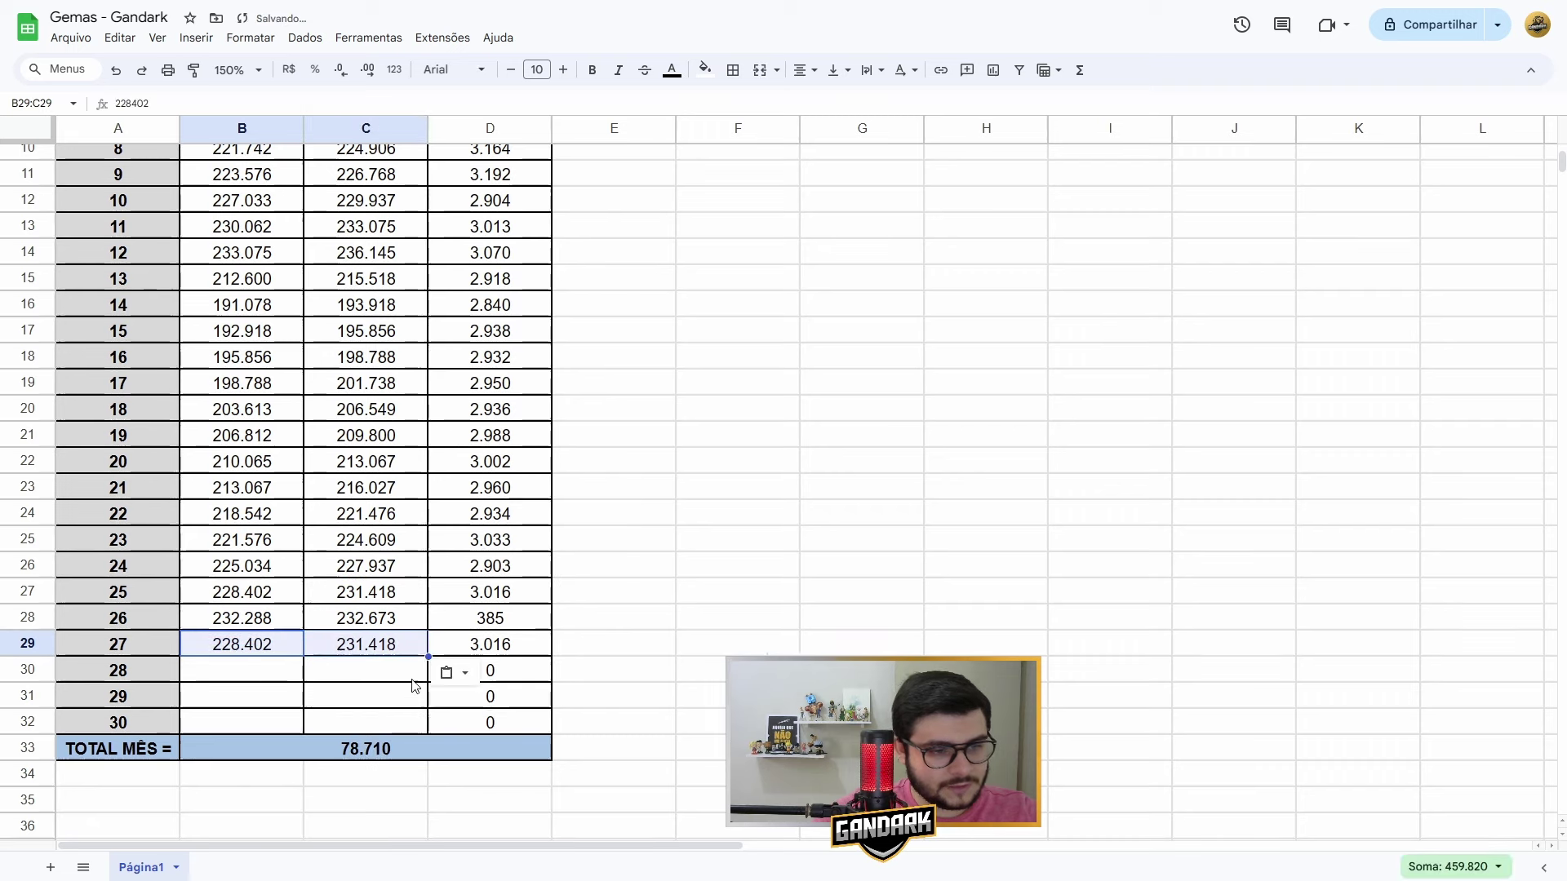
{"action": "left_click_drag", "start_coordinate": [429, 657], "coordinate": [424, 729]}
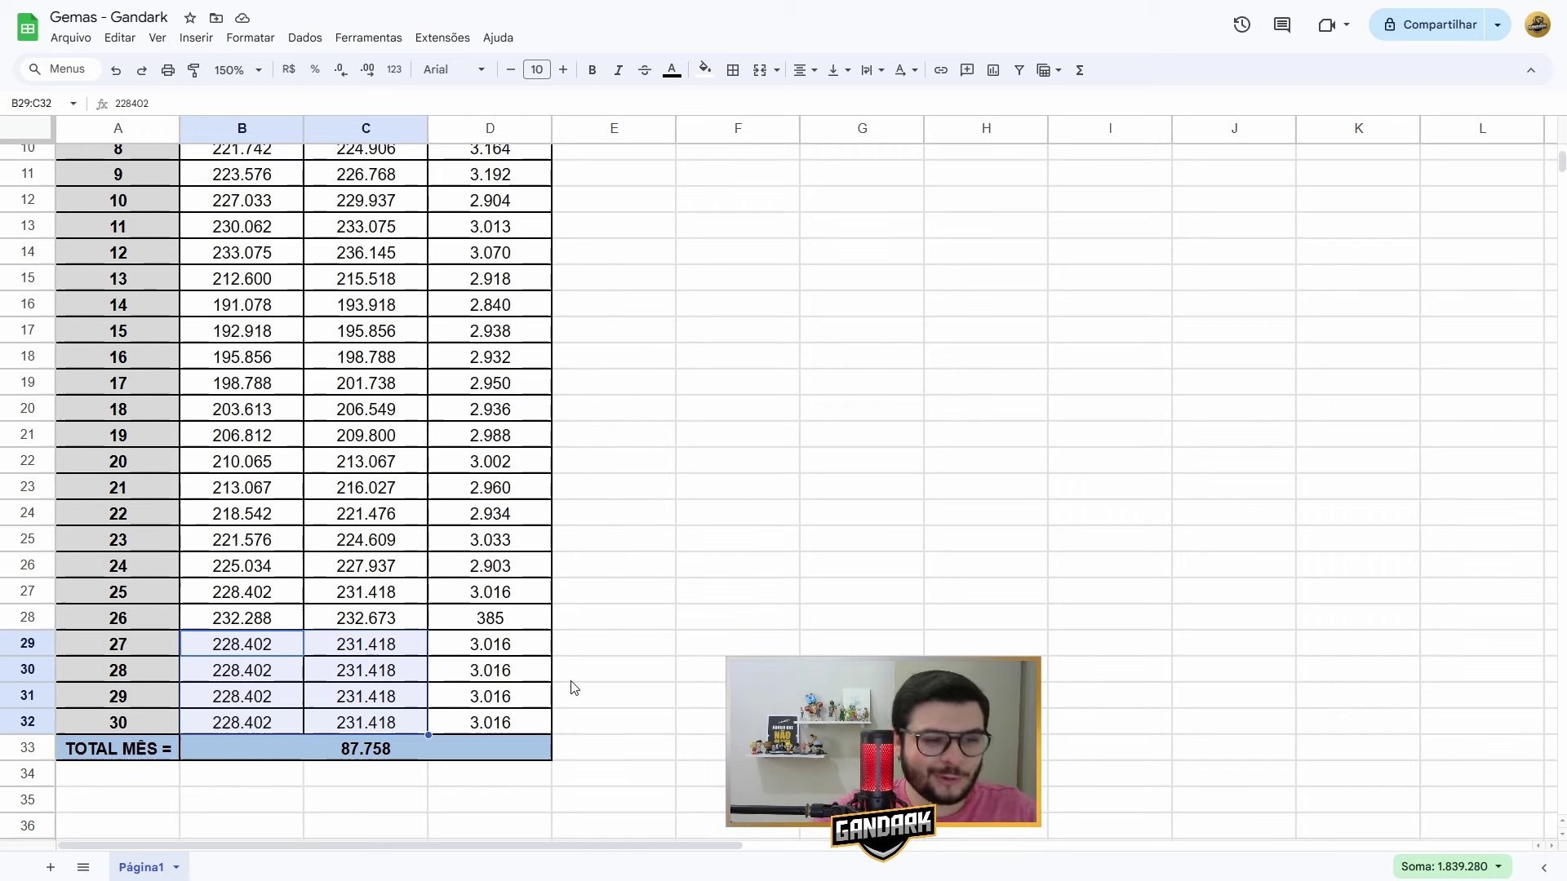
{"action": "key", "text": "ctrl+z"}
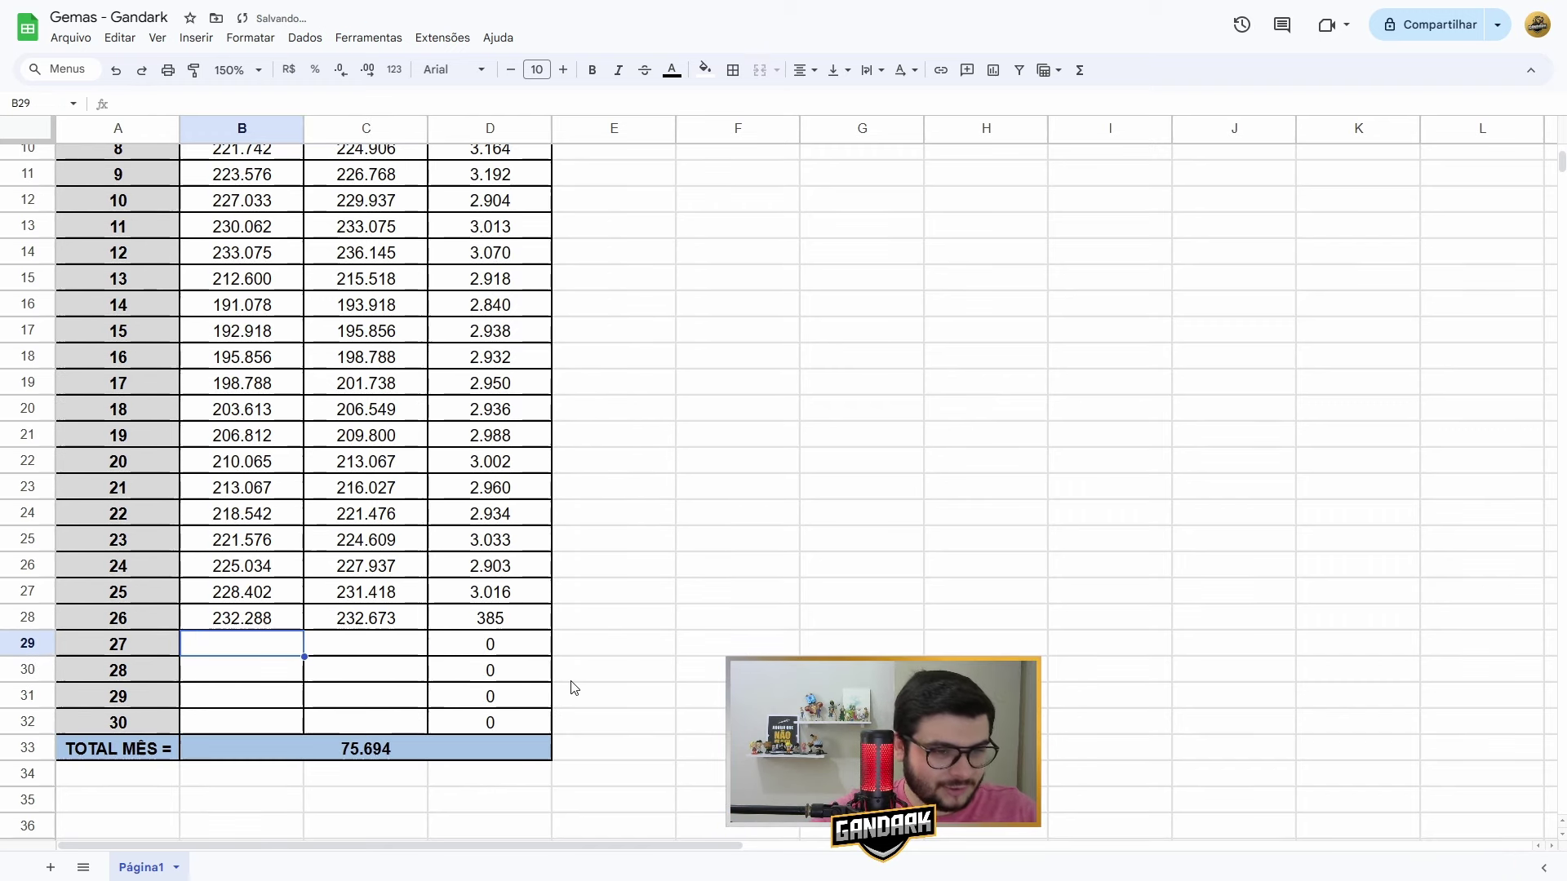
{"action": "left_click", "coordinate": [759, 625]}
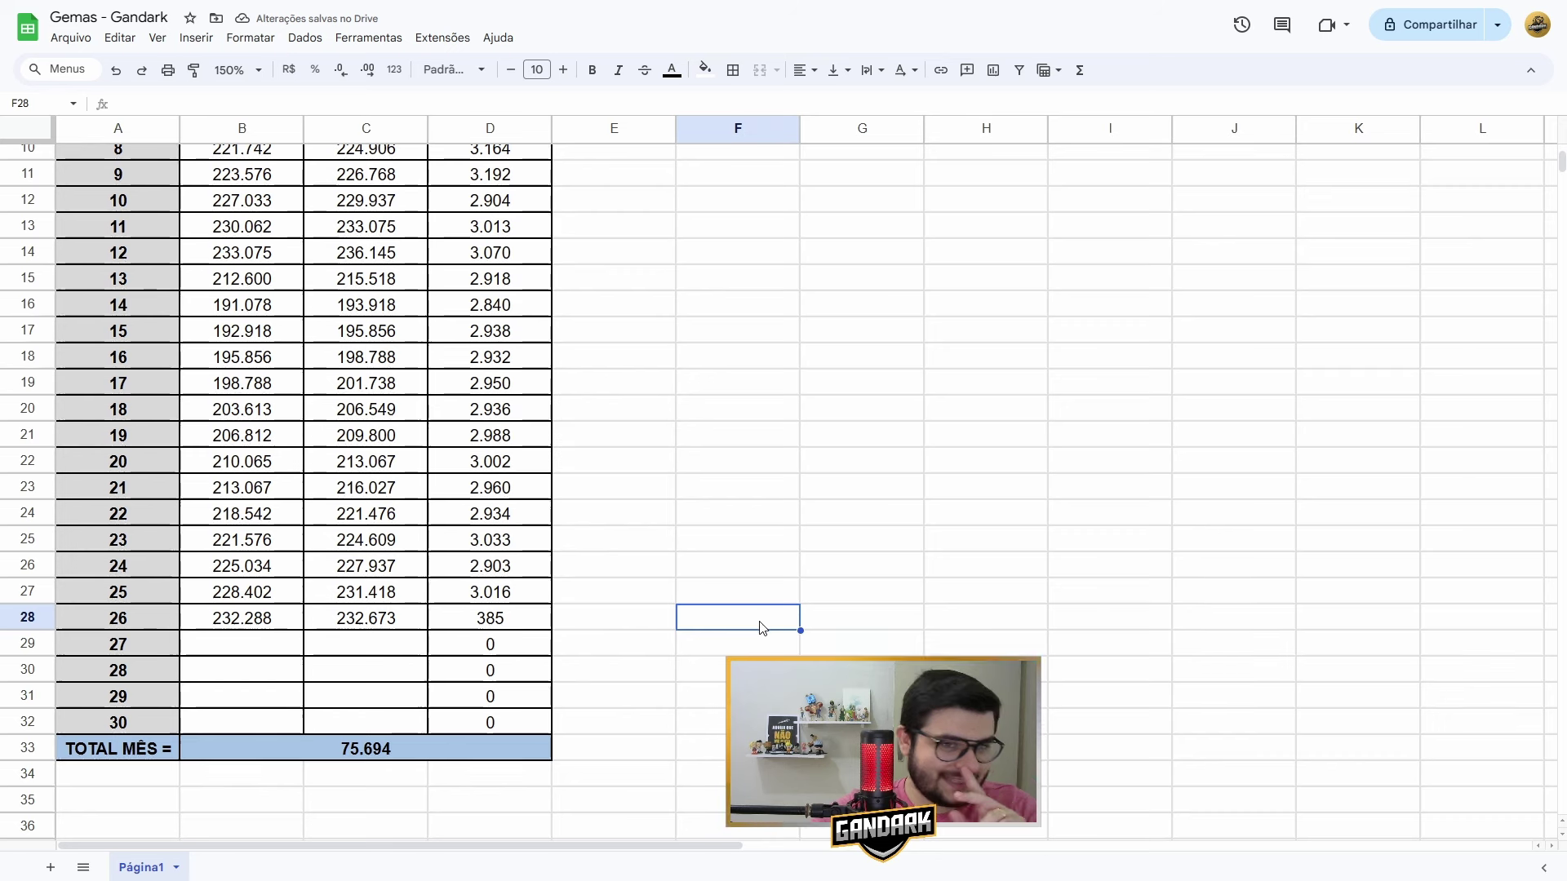
- Examine the weekly gem totals for SEMANA 1 to SEMANA 3 by selecting G2:I2
{"action": "scroll", "coordinate": [759, 628], "scroll_direction": "up", "scroll_amount": 3}
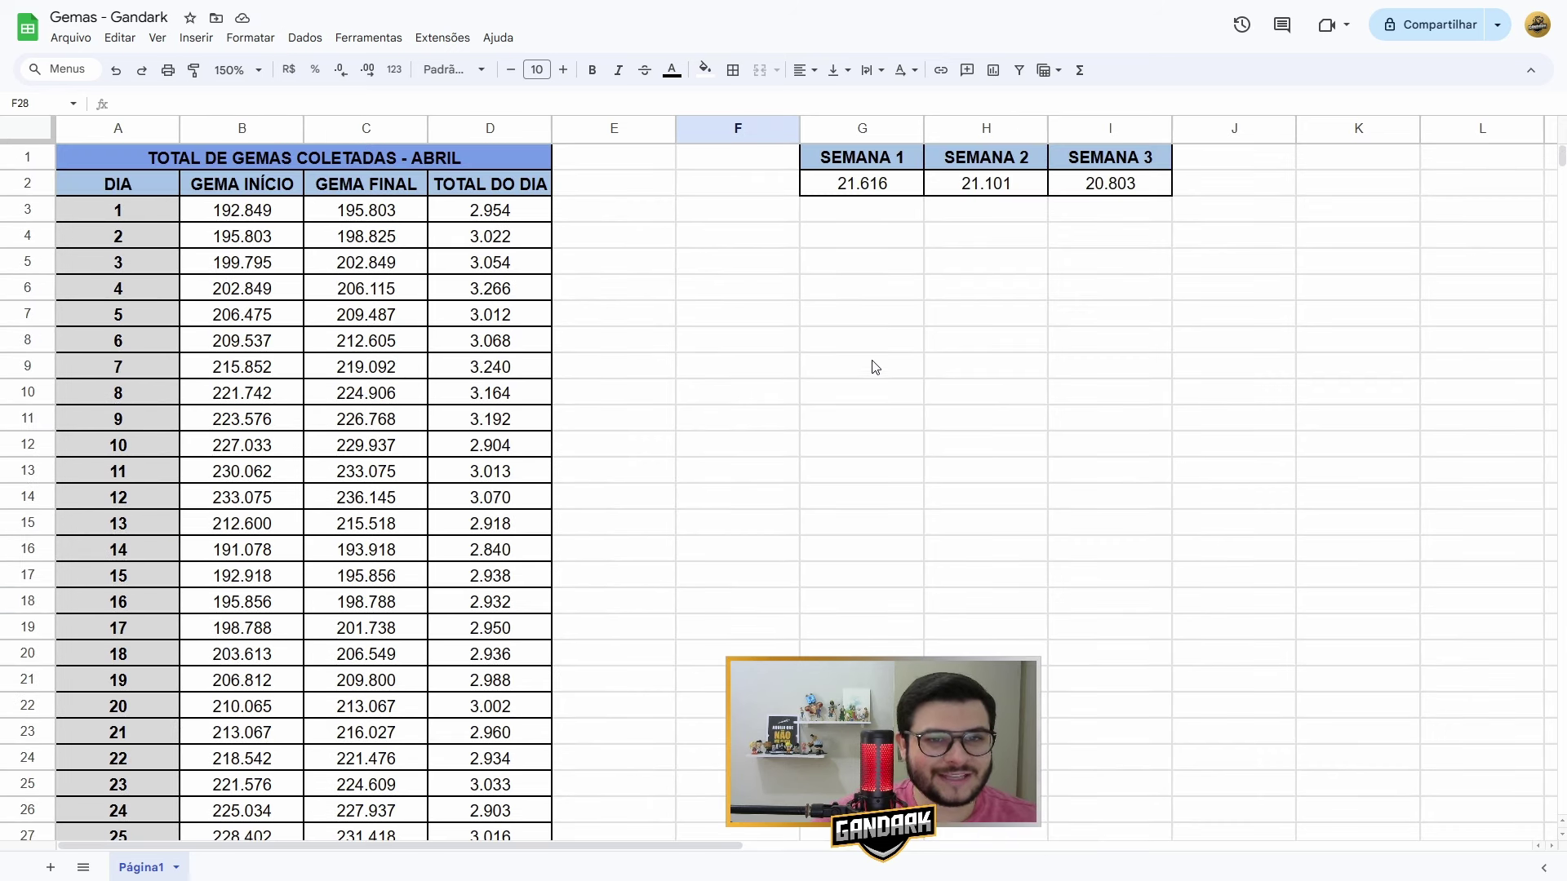
{"action": "left_click_drag", "start_coordinate": [895, 184], "coordinate": [1129, 189]}
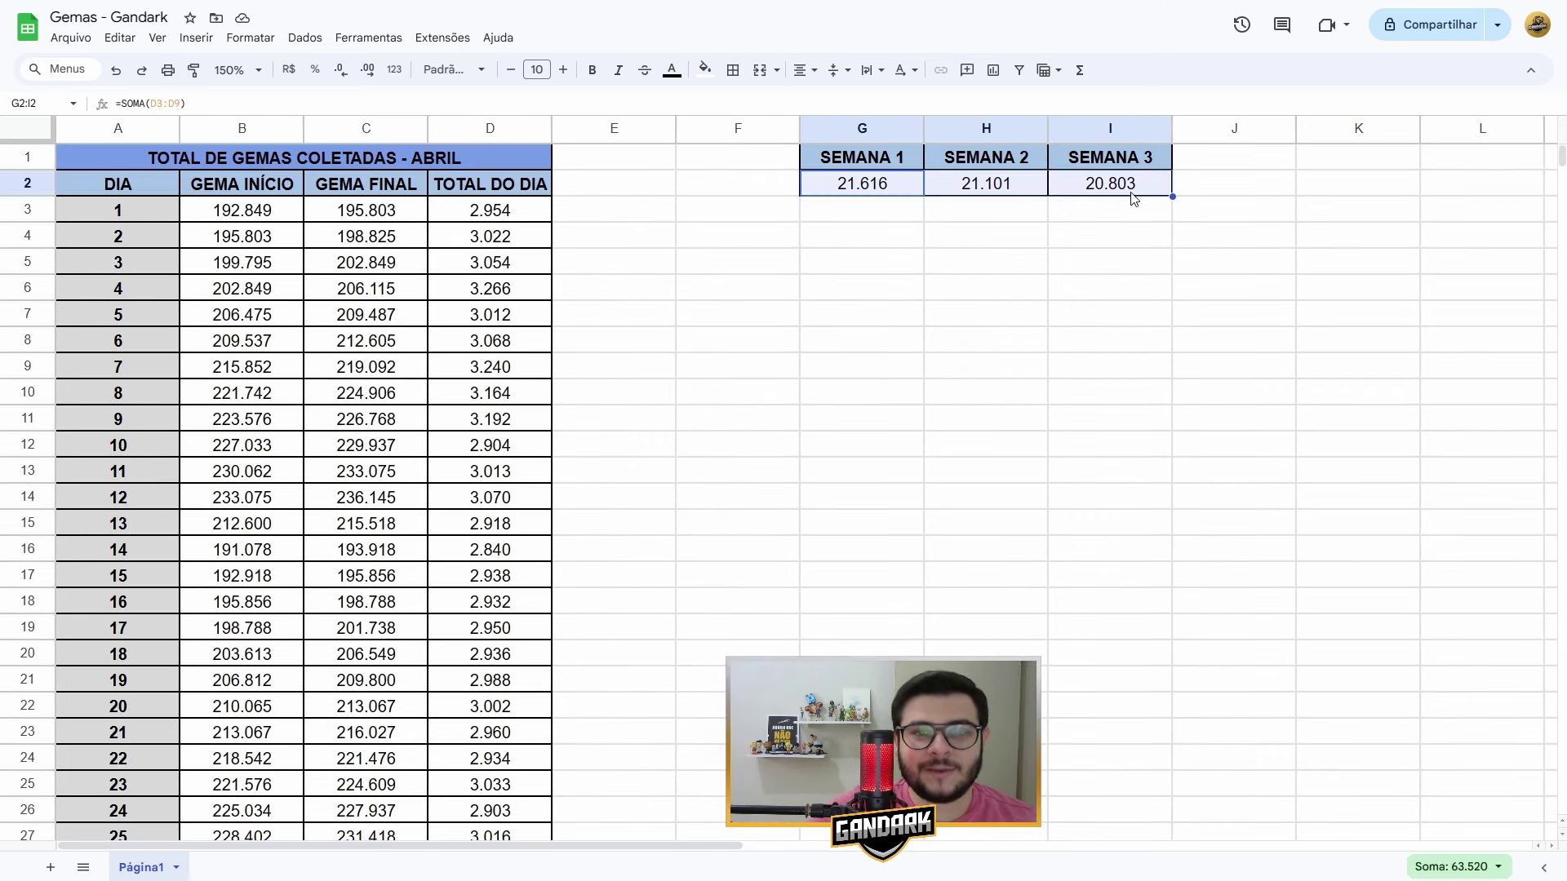
{"action": "left_click", "coordinate": [908, 174]}
{"action": "left_click", "coordinate": [902, 234]}
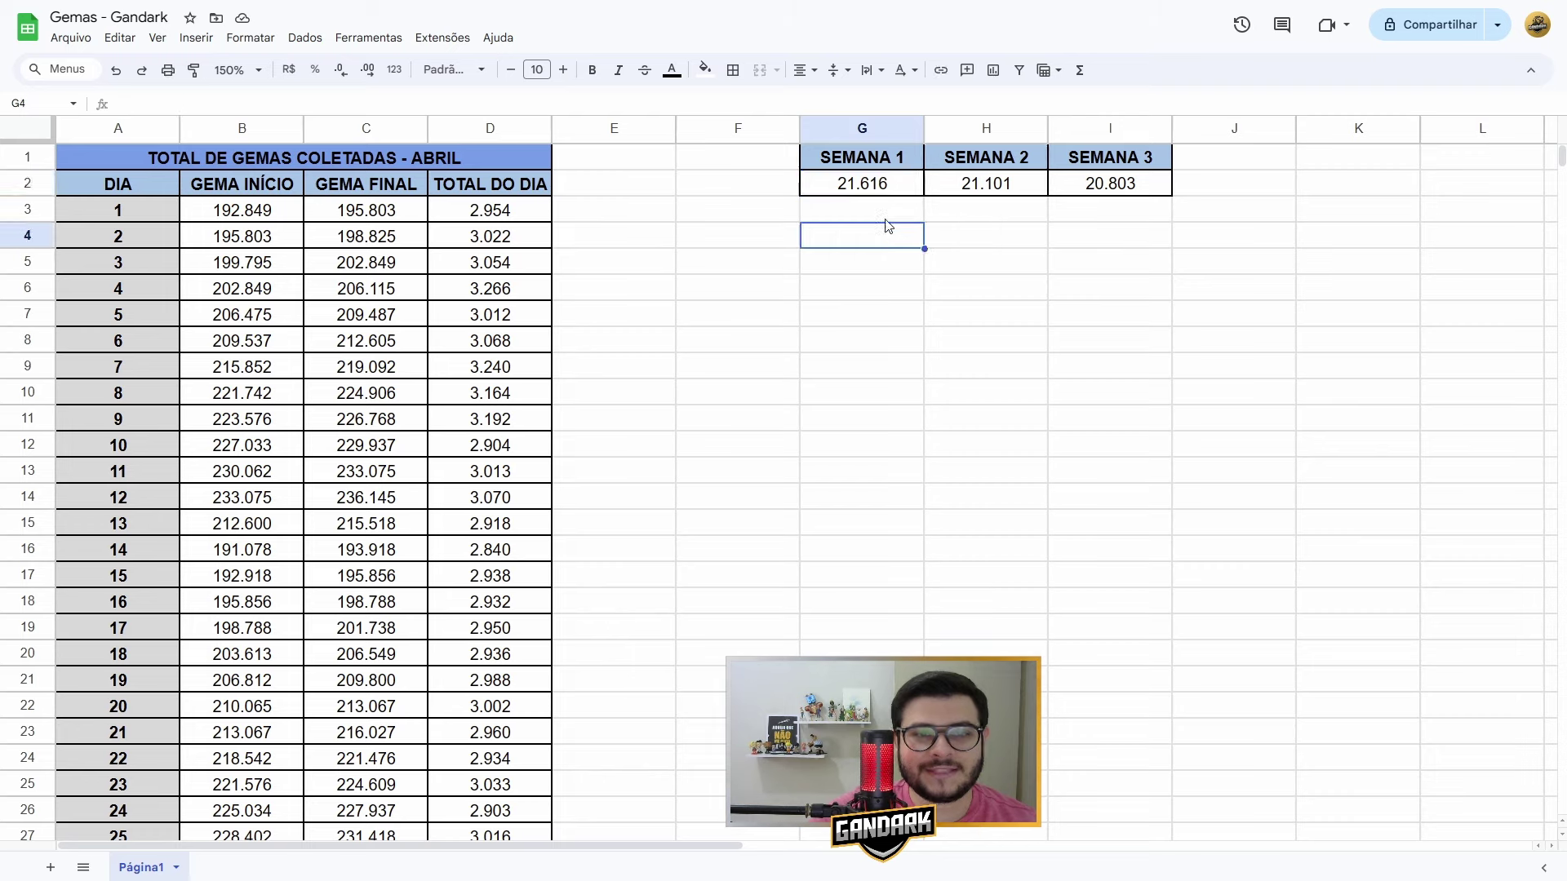
{"action": "left_click_drag", "start_coordinate": [895, 184], "coordinate": [1146, 190]}
{"action": "left_click", "coordinate": [1091, 286]}
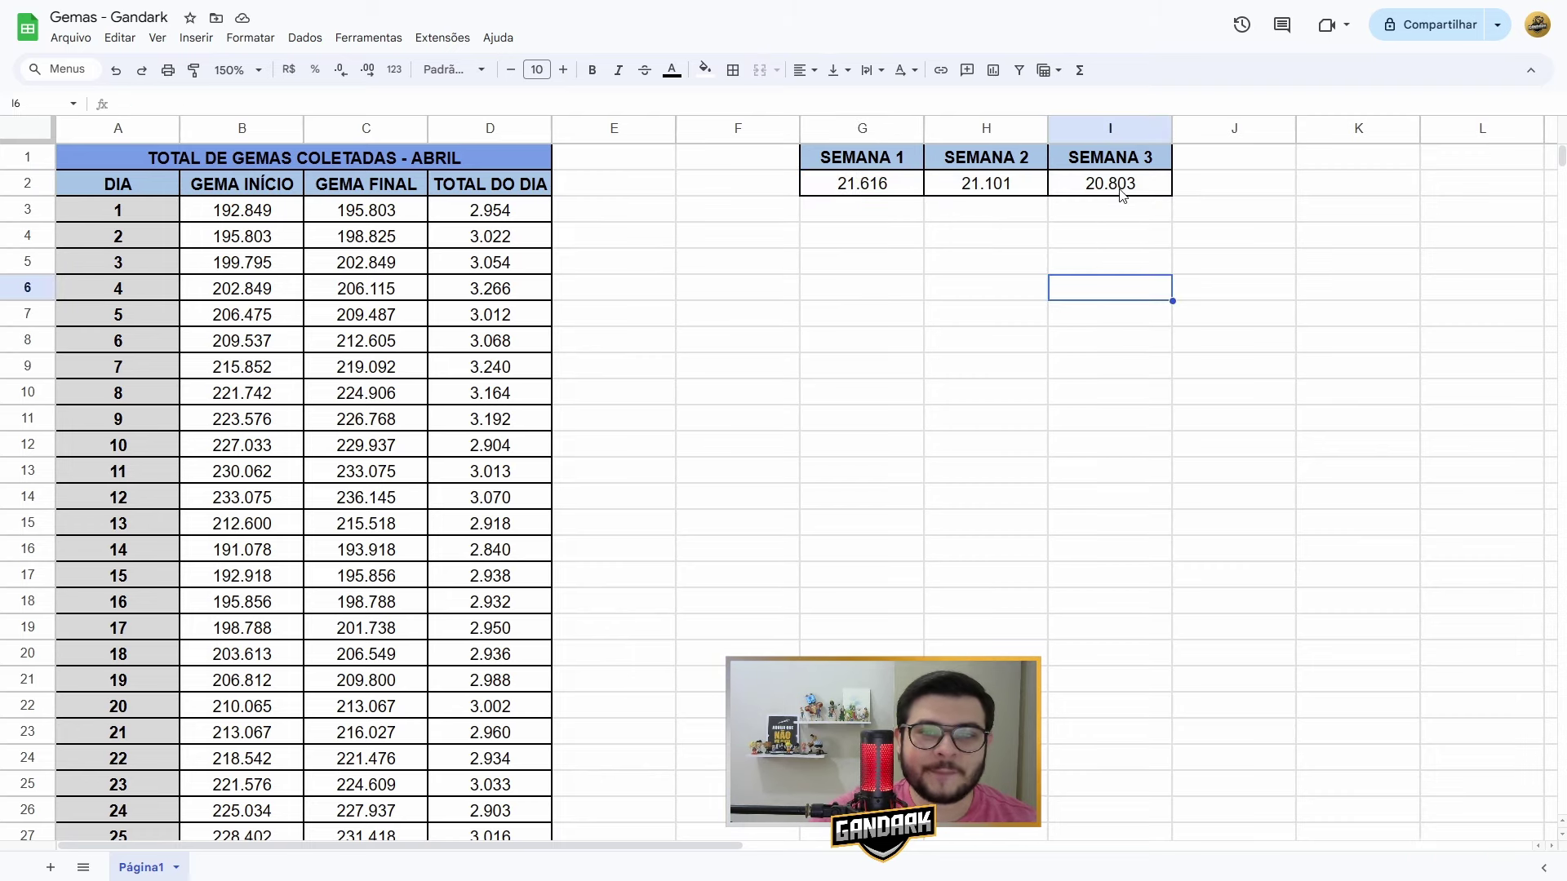
- Inspect the SEMANA 3 formula and check its range against the TOTAL DO DIA values, ending at day 23
{"action": "left_click", "coordinate": [1125, 183]}
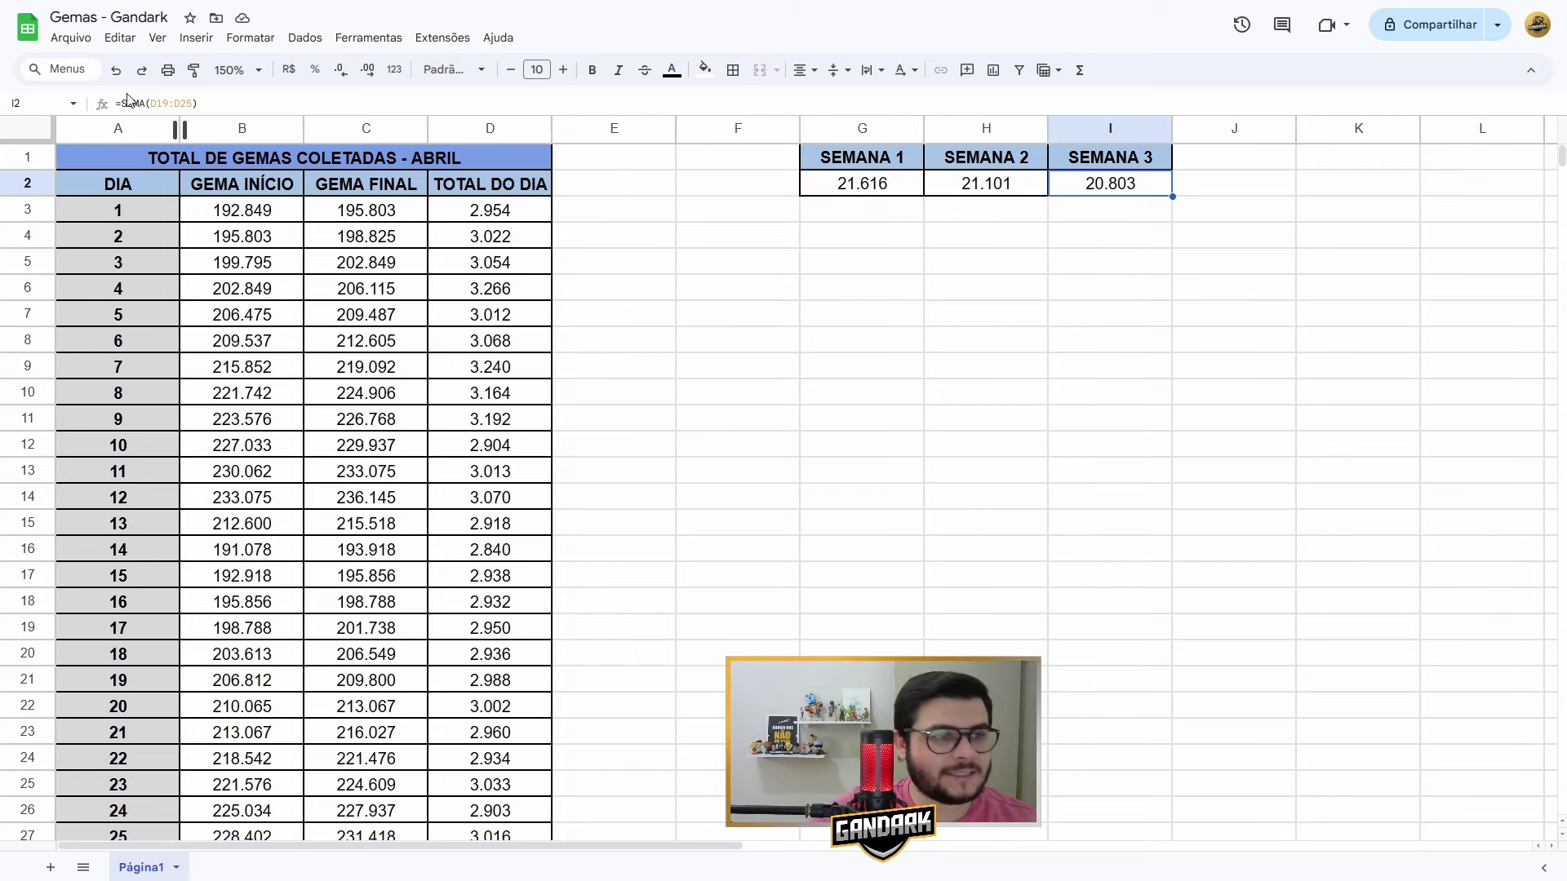
{"action": "scroll", "coordinate": [654, 527], "scroll_direction": "down", "scroll_amount": 5}
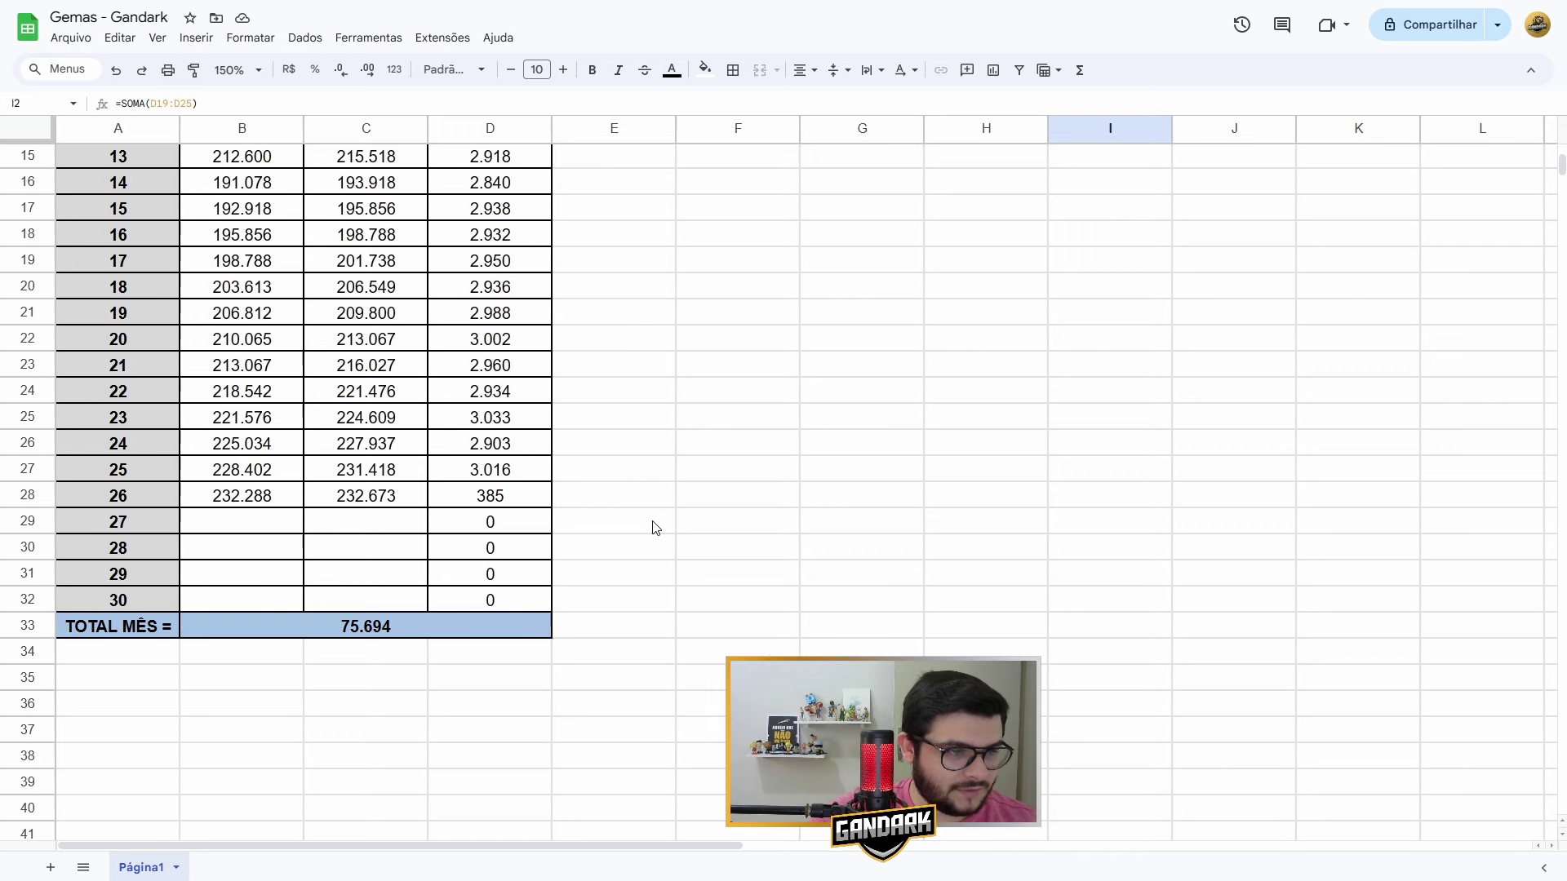
{"action": "left_click", "coordinate": [505, 420]}
{"action": "scroll", "coordinate": [504, 424], "scroll_direction": "up", "scroll_amount": 2}
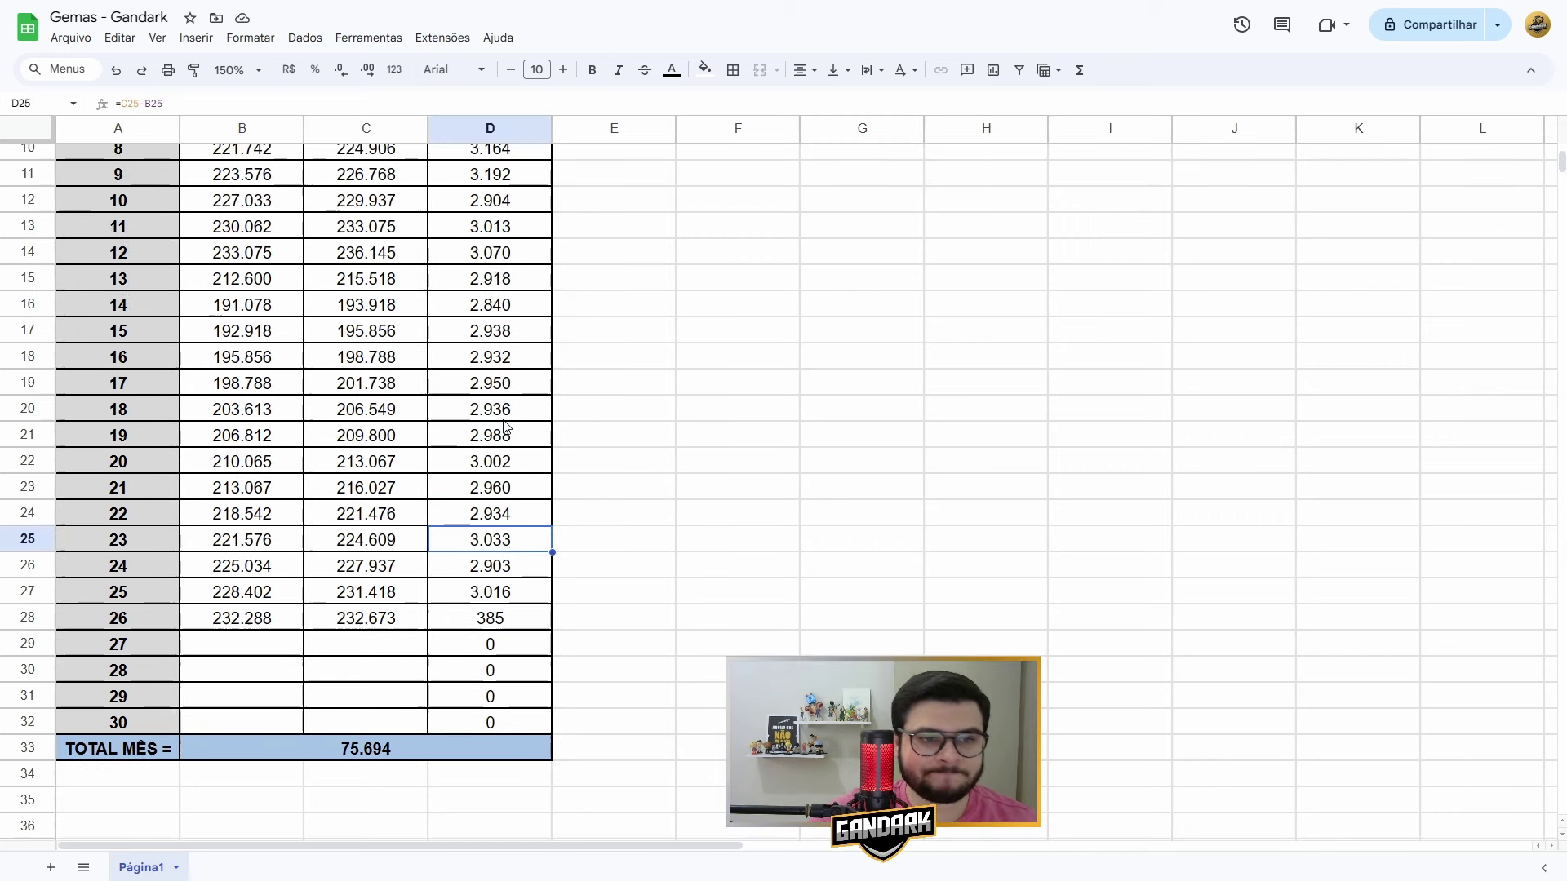
{"action": "scroll", "coordinate": [504, 425], "scroll_direction": "up", "scroll_amount": 2}
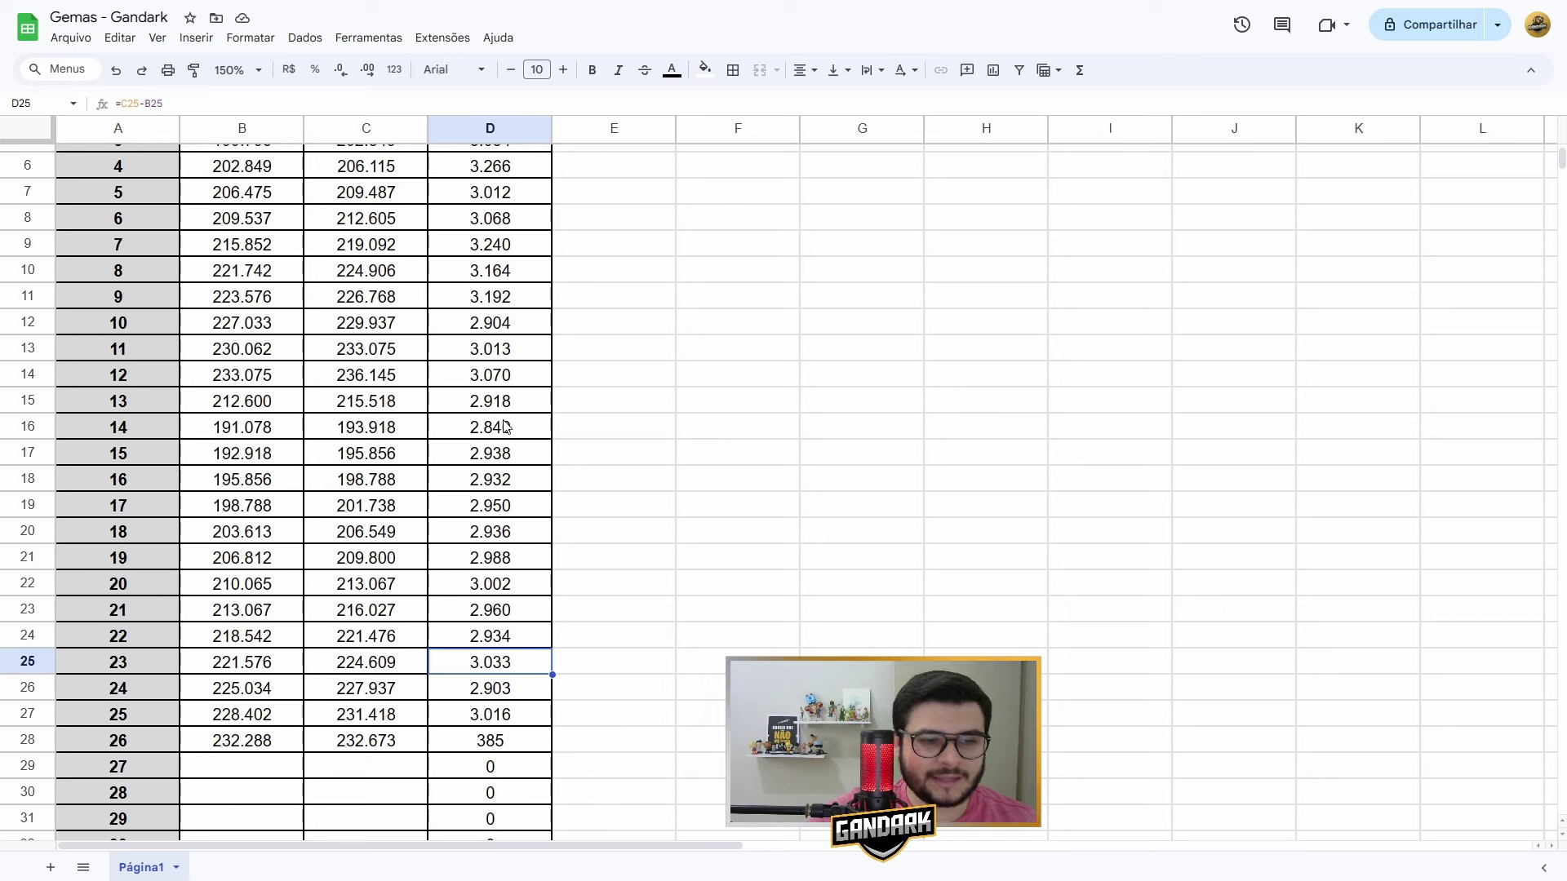
{"action": "scroll", "coordinate": [1021, 514], "scroll_direction": "up", "scroll_amount": 2}
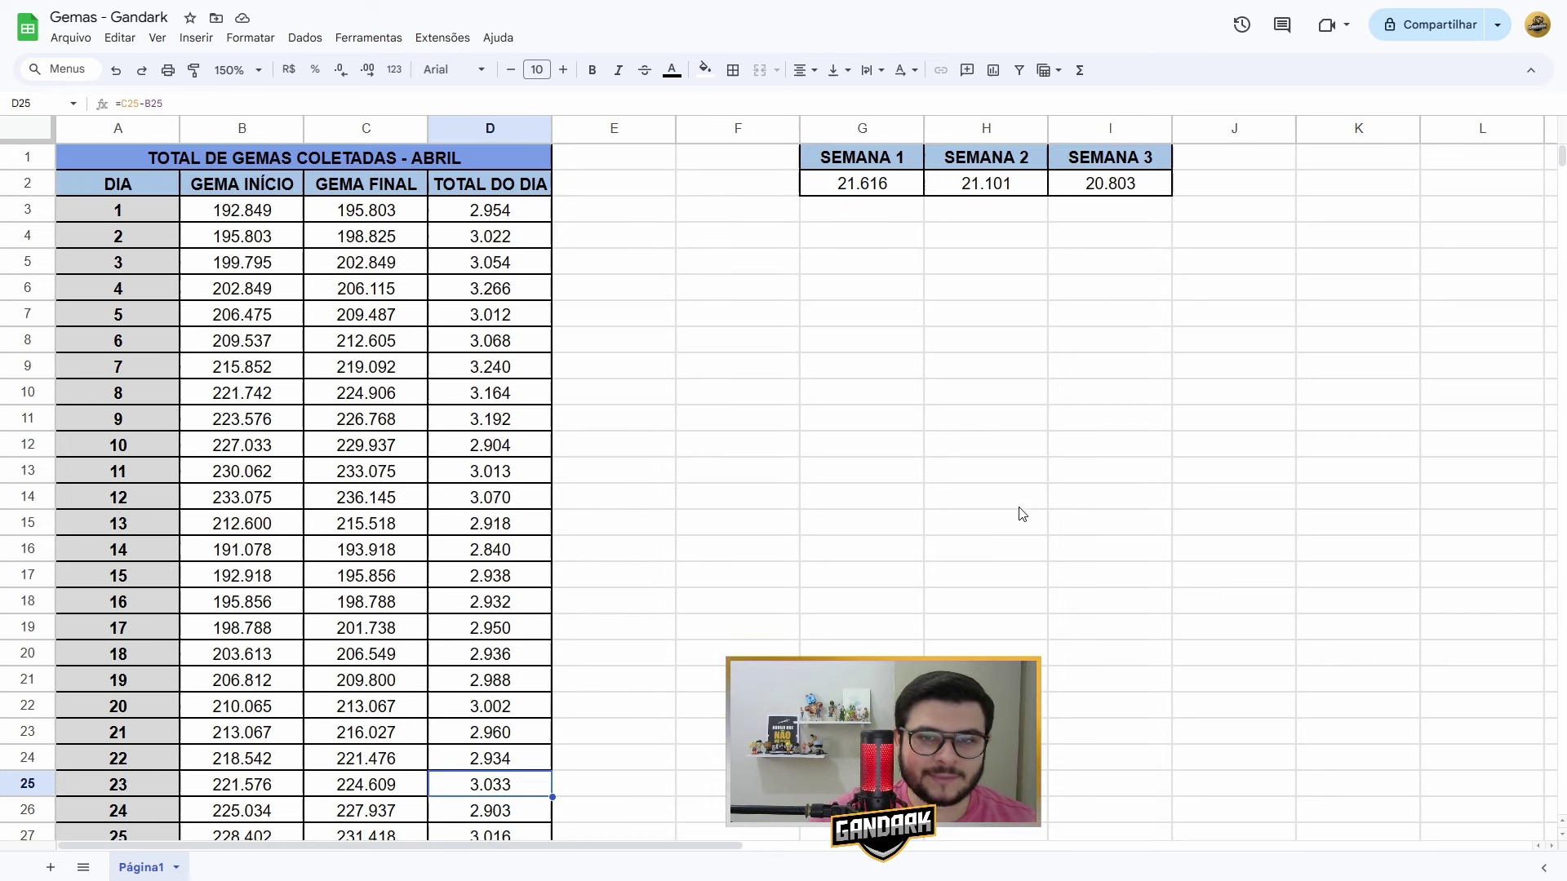
- Compare the SEMANA 1, SEMANA 2 and SEMANA 3 totals and their formulas
{"action": "left_click", "coordinate": [1133, 192]}
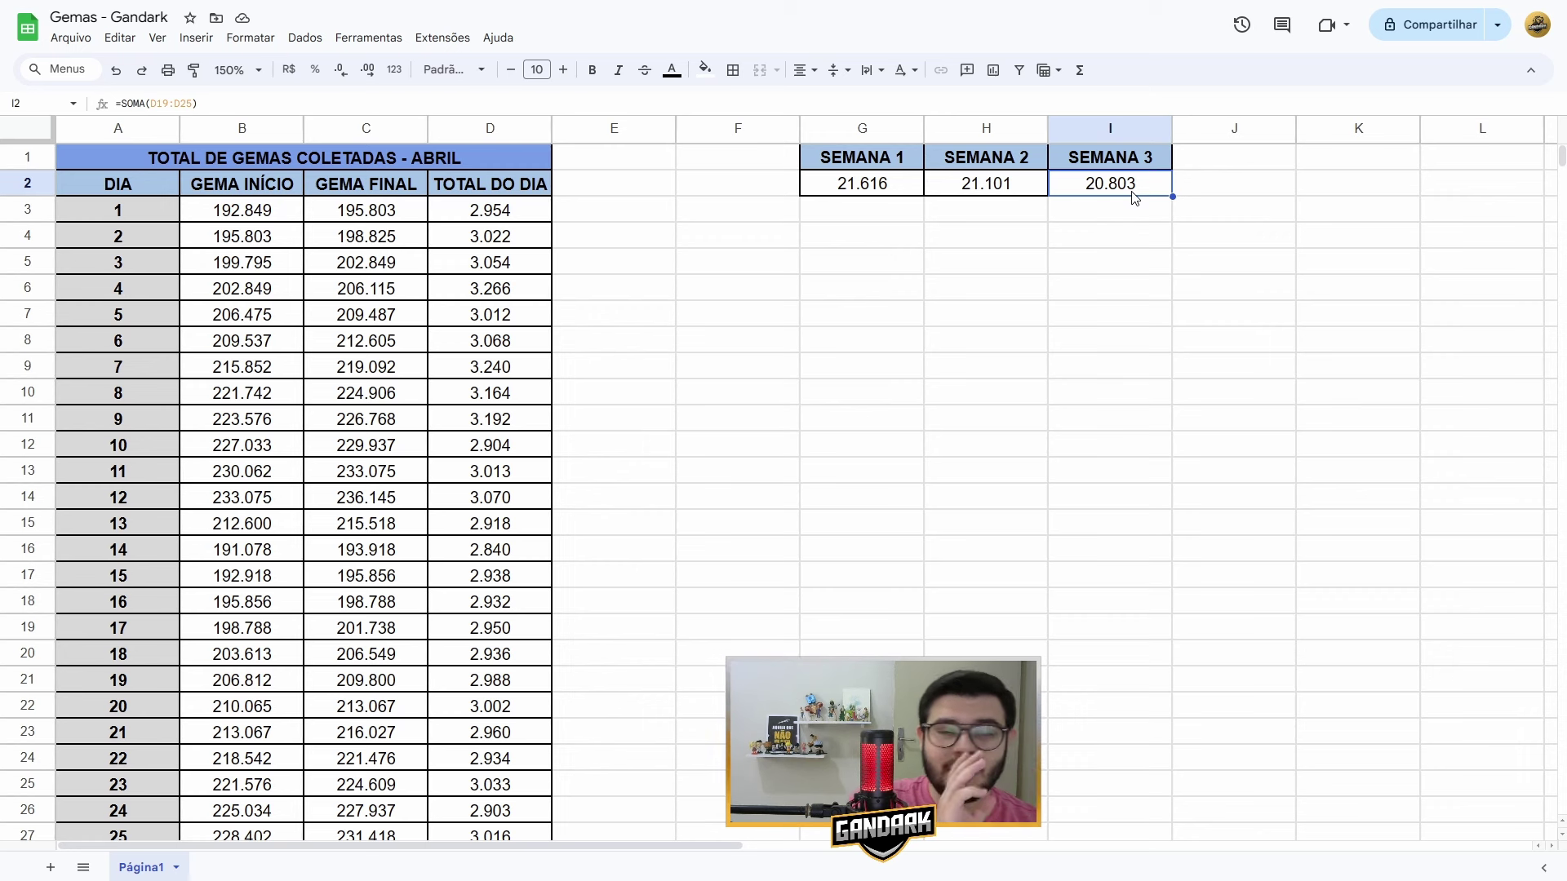
{"action": "left_click", "coordinate": [900, 187]}
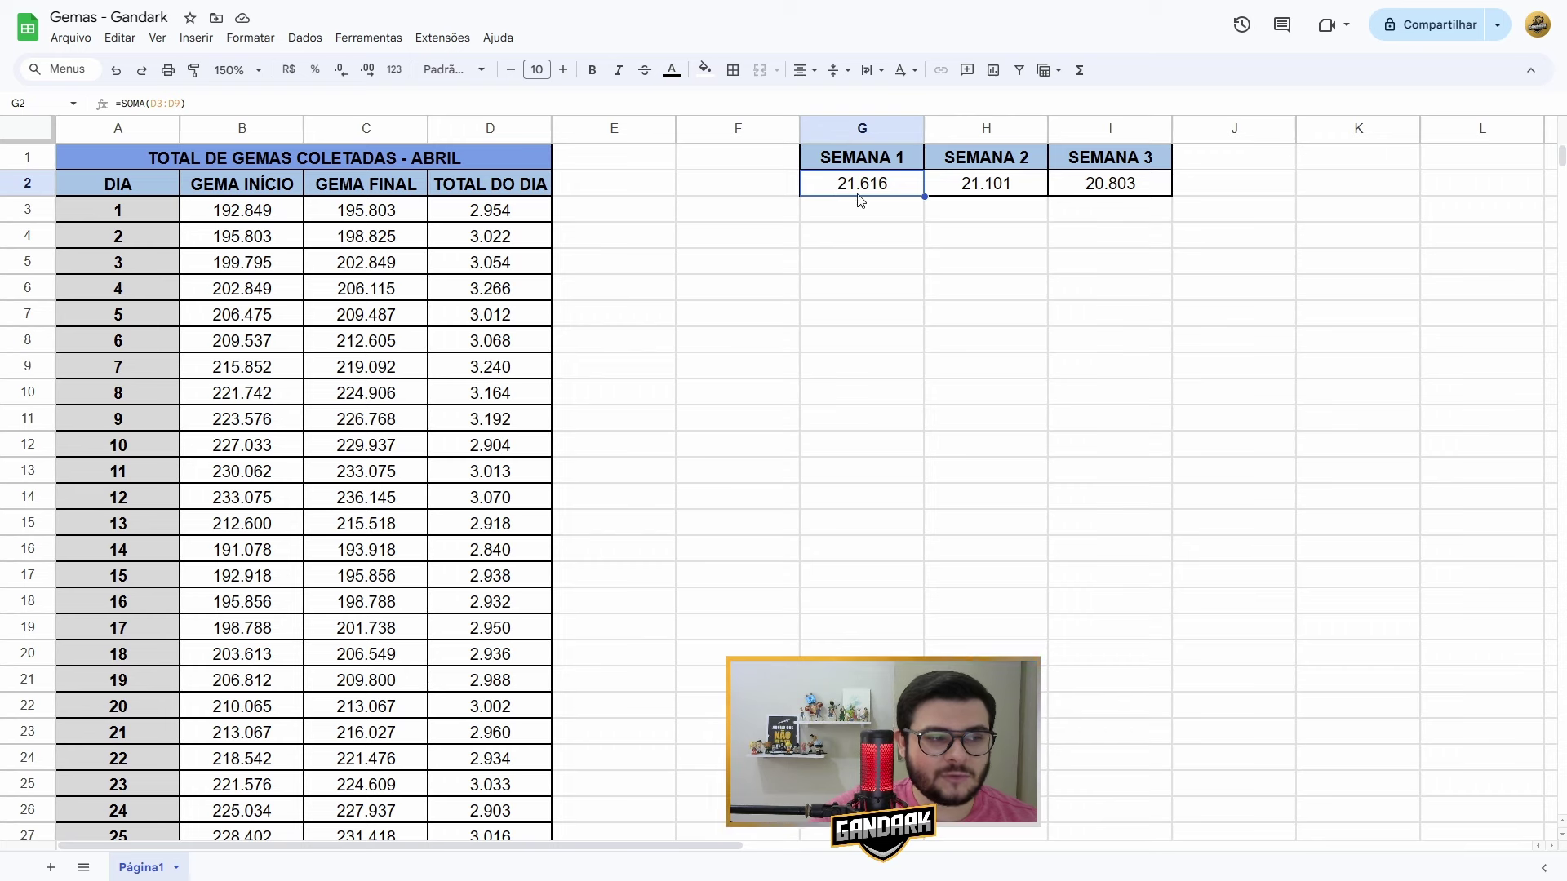
{"action": "left_click", "coordinate": [940, 193]}
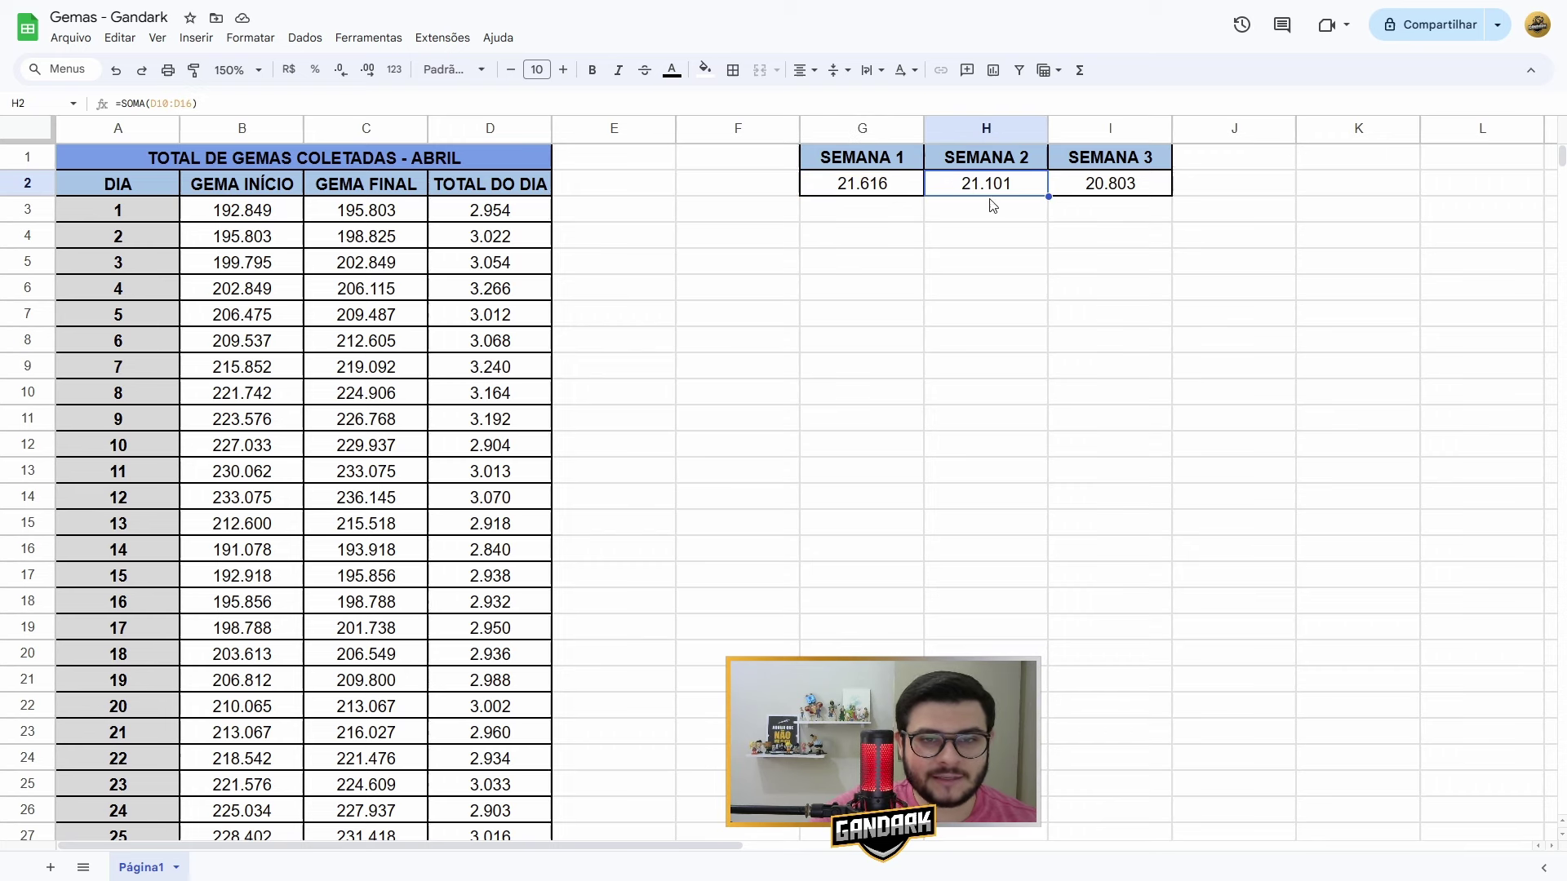
{"action": "left_click", "coordinate": [1102, 193]}
{"action": "left_click", "coordinate": [1042, 193]}
{"action": "left_click", "coordinate": [1098, 193]}
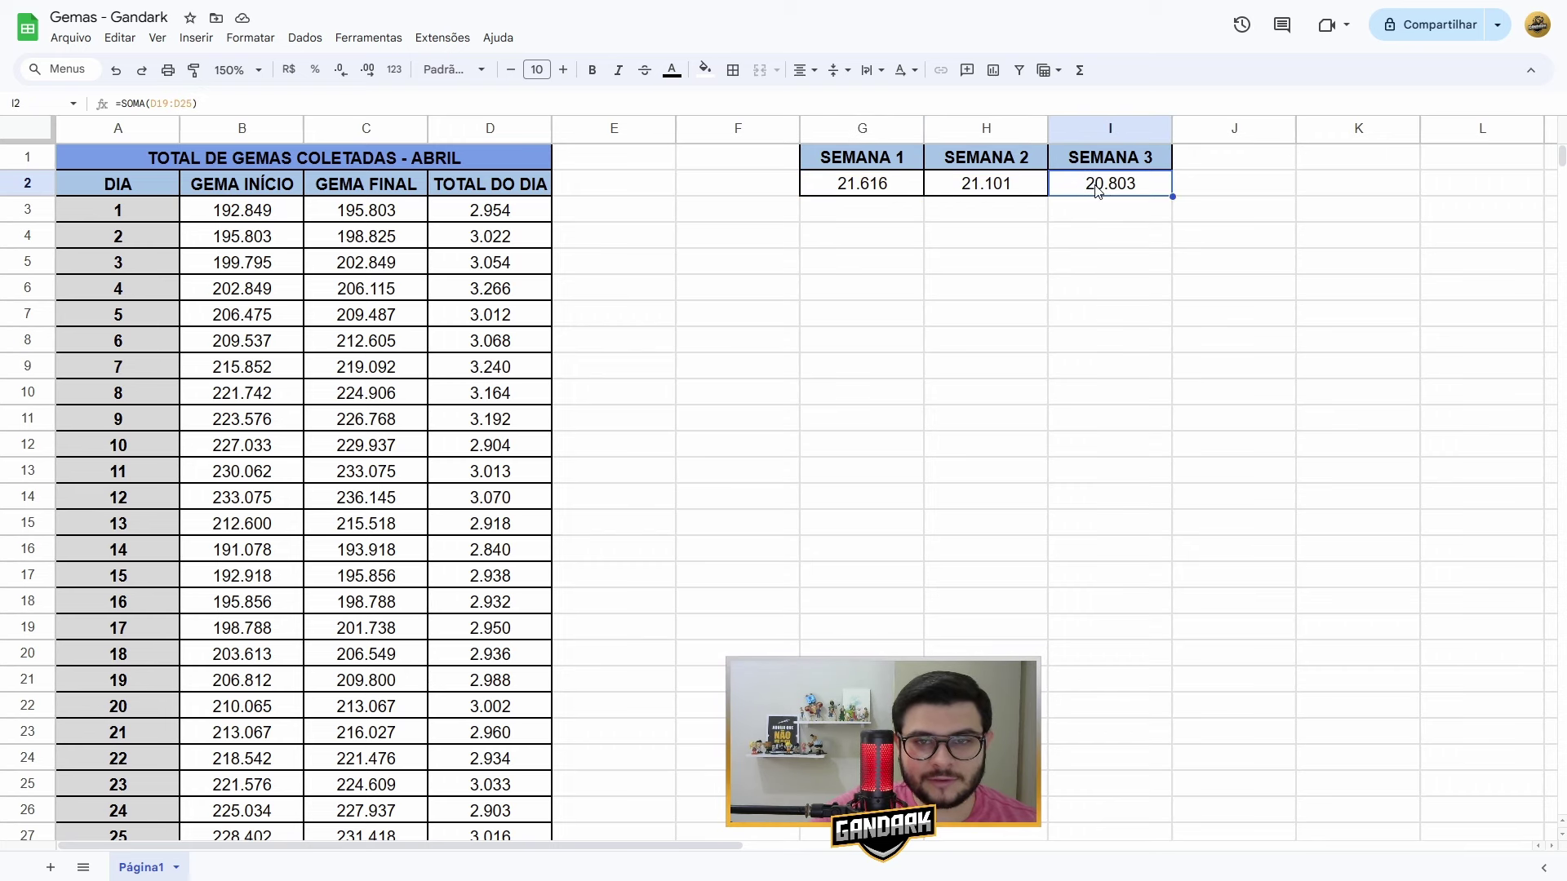
{"action": "left_click", "coordinate": [1004, 261]}
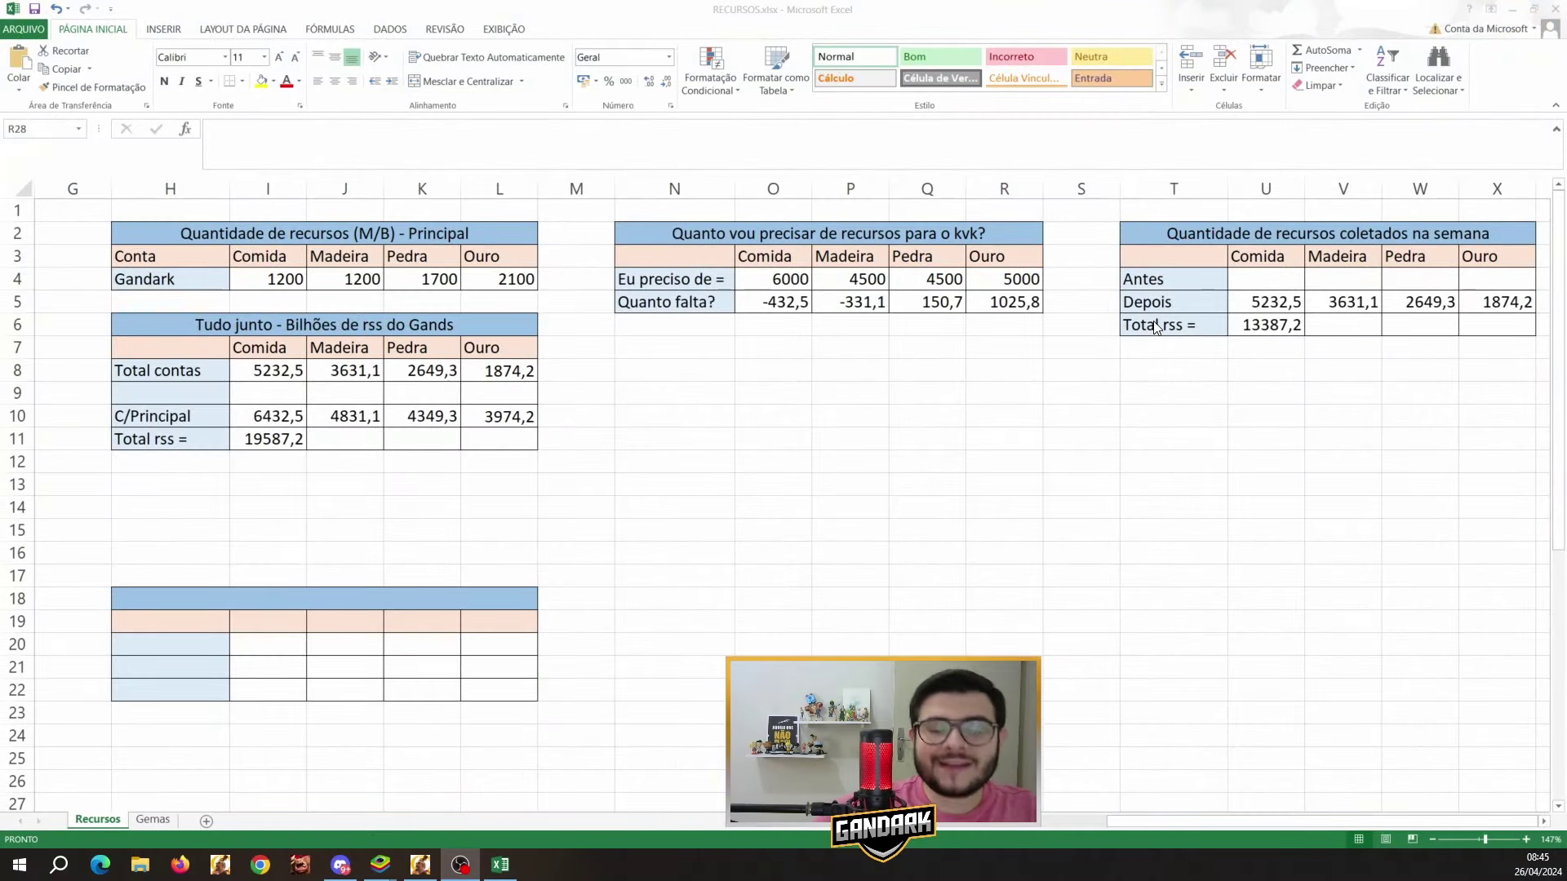
- Switch to the RECURSOS workbook in Excel and select the Antes cell under Comida in the weekly collected resources table
{"action": "key", "text": "alt+Tab"}
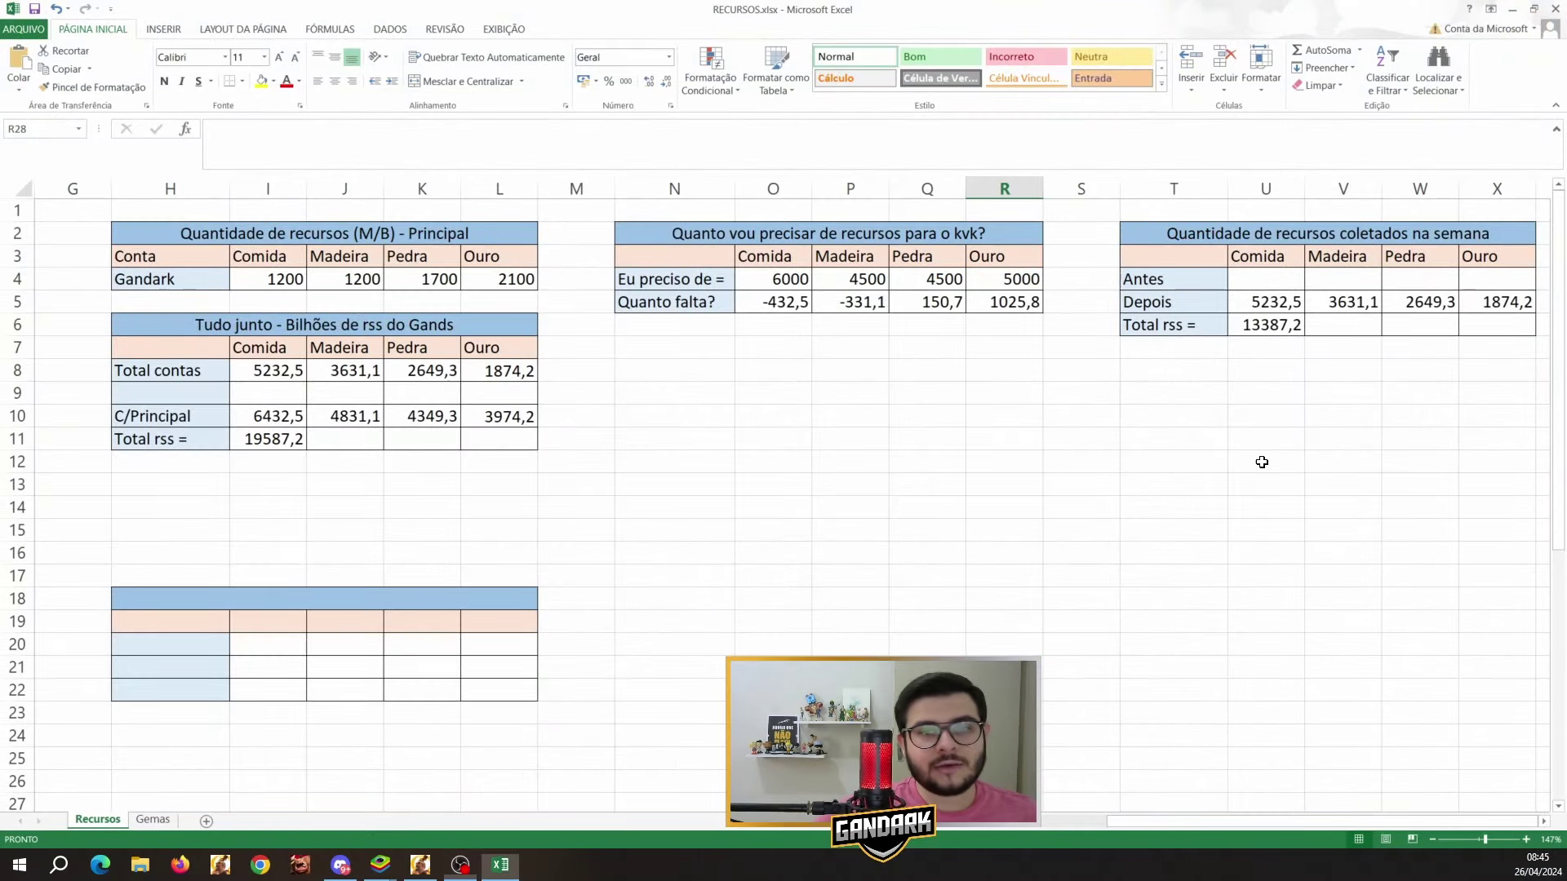
{"action": "left_click", "coordinate": [984, 412]}
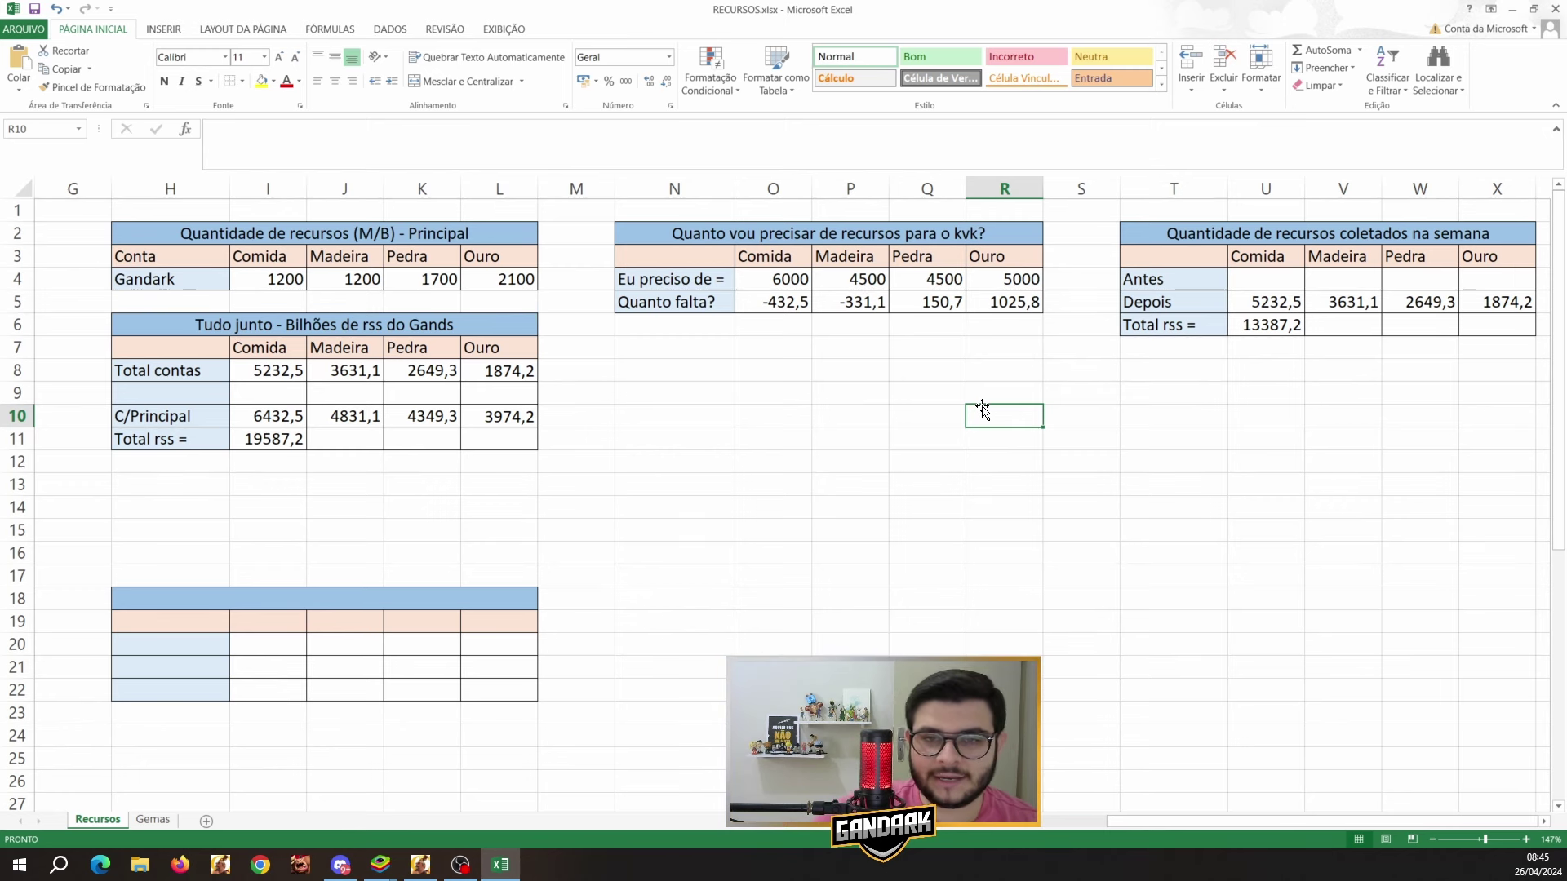
{"action": "left_click", "coordinate": [1261, 279]}
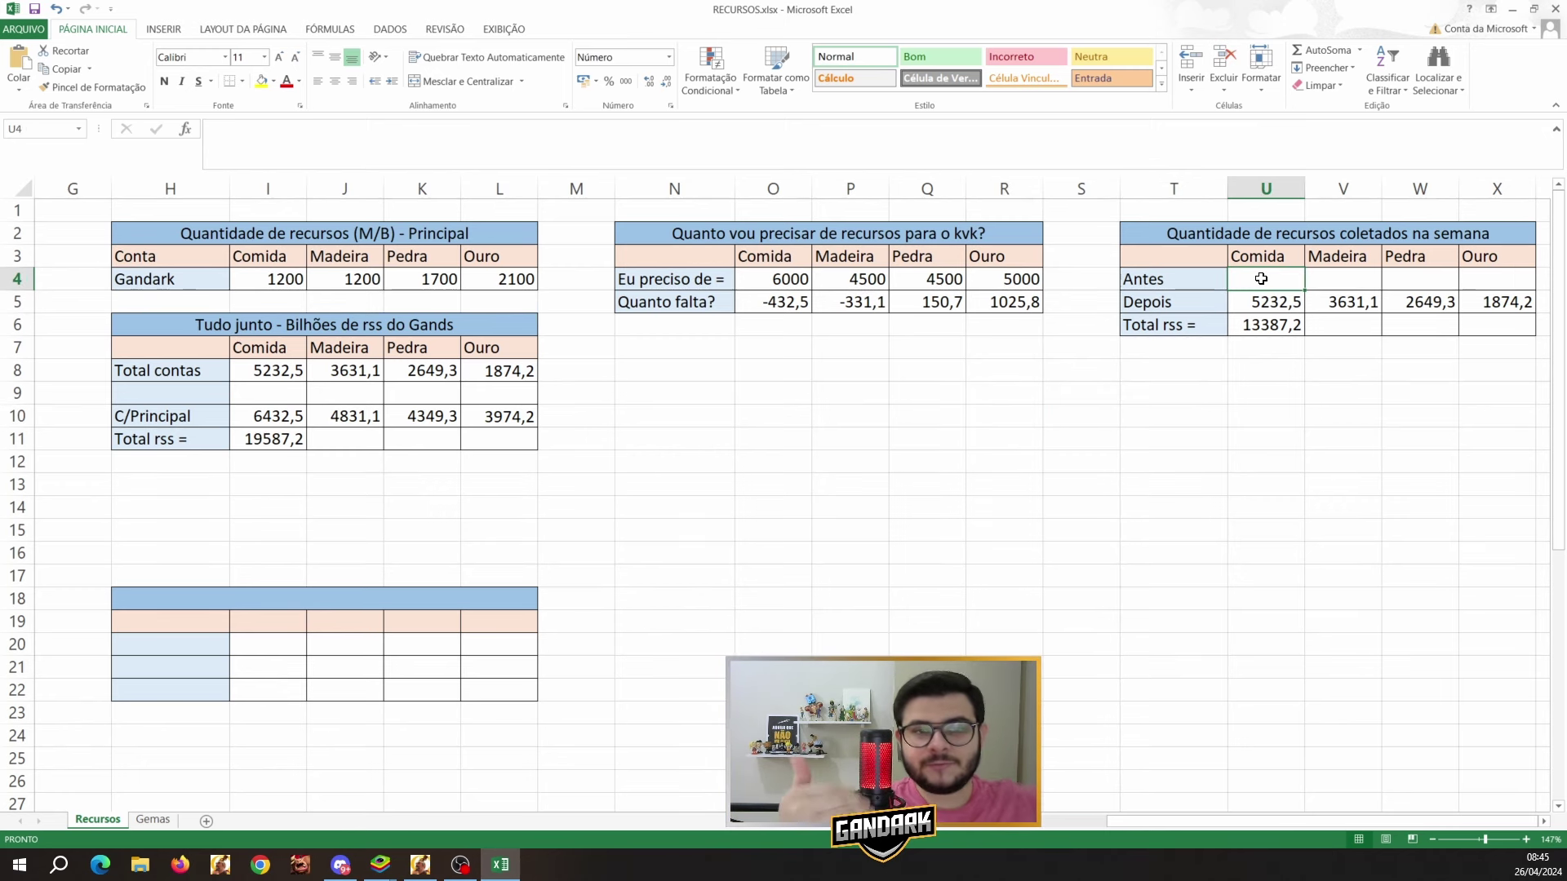
{"action": "left_click", "coordinate": [1277, 386]}
{"action": "left_click", "coordinate": [1261, 280]}
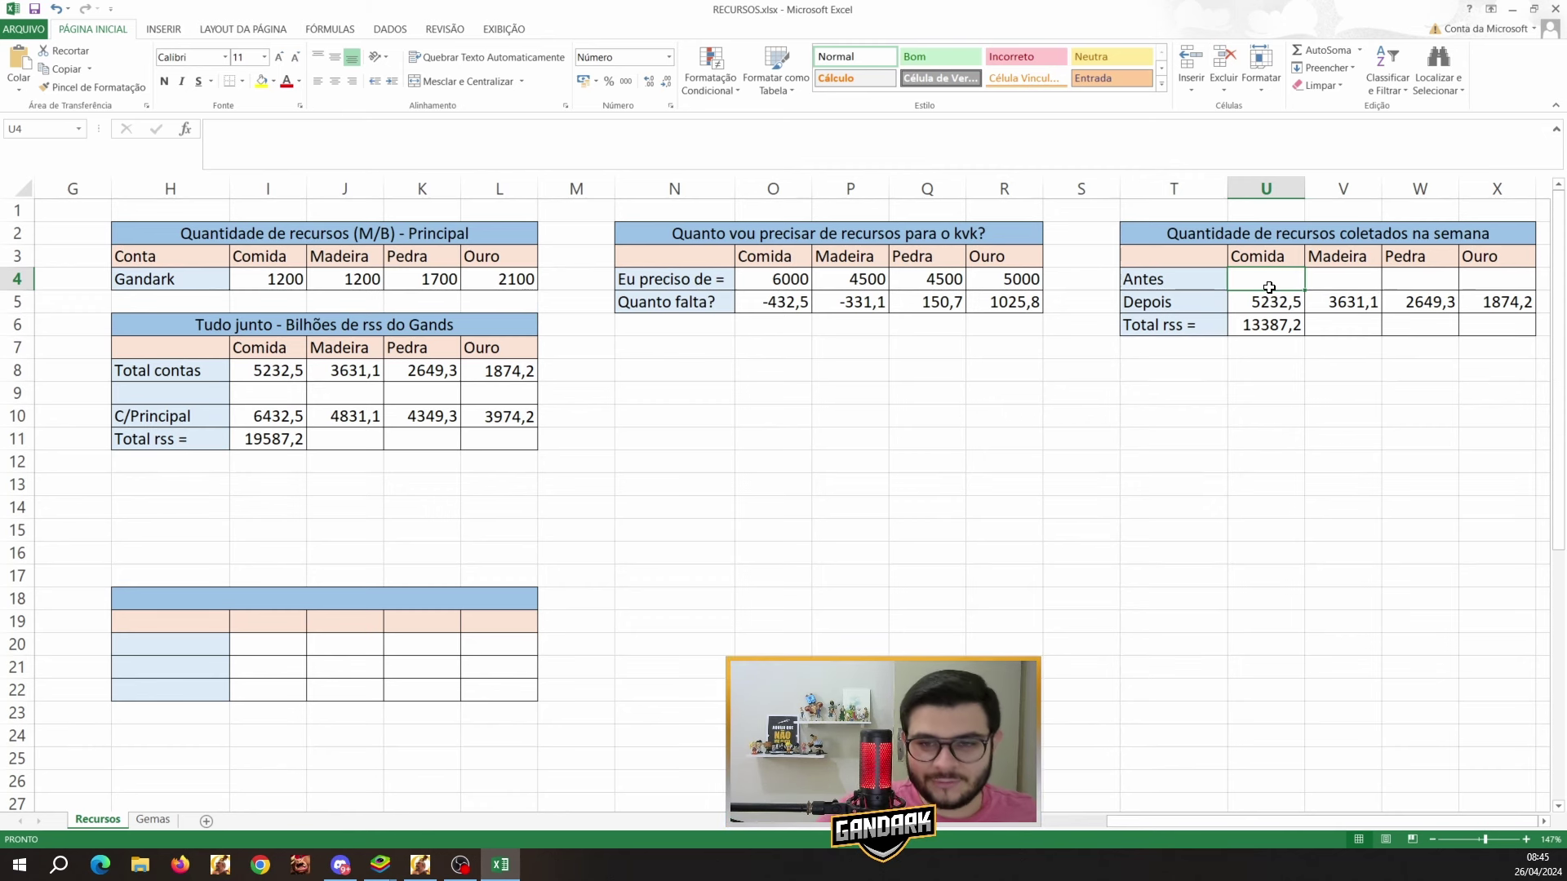
- Examine the Antes and Depois rows and the Total rss formula in the weekly collected resources table
{"action": "key", "text": "Down"}
{"action": "key", "text": "Down"}
{"action": "key", "text": "Down"}
{"action": "key", "text": "Down"}
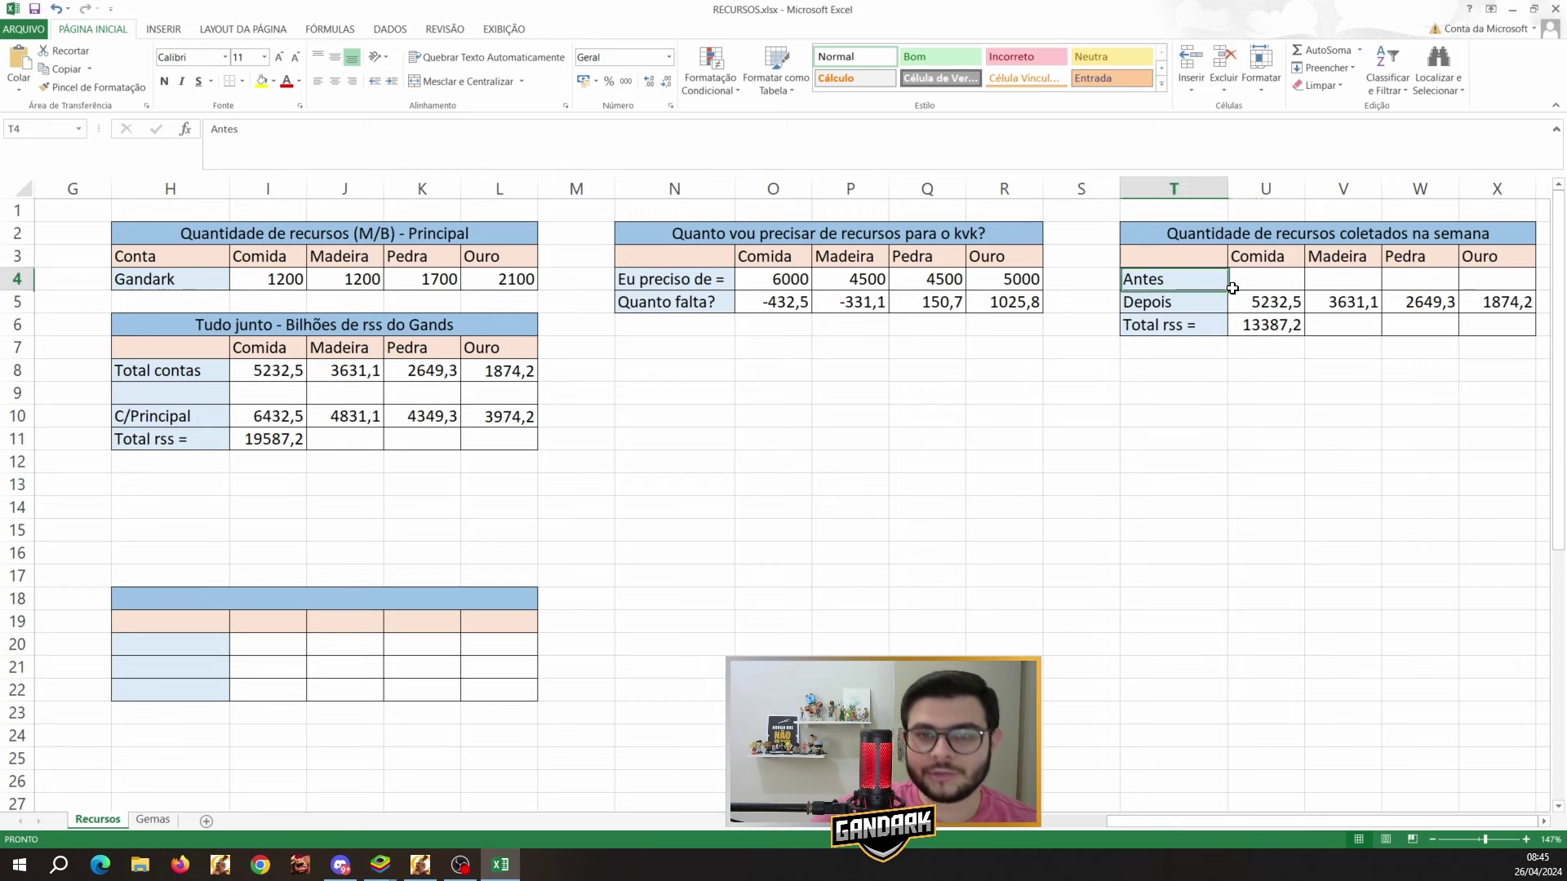
{"action": "left_click_drag", "start_coordinate": [1273, 304], "coordinate": [1526, 292]}
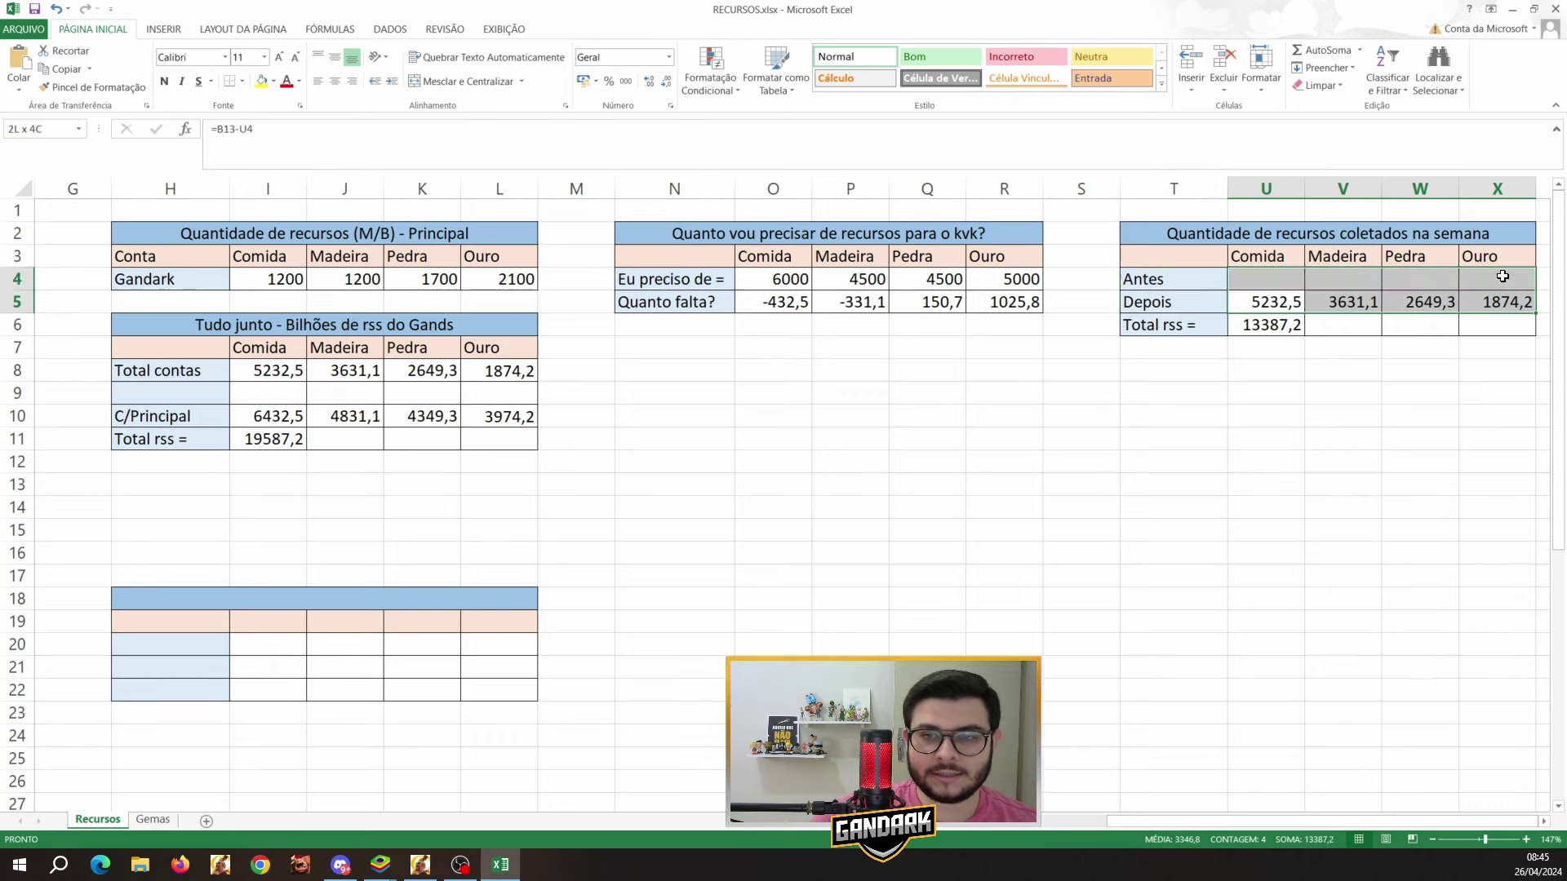
{"action": "left_click_drag", "start_coordinate": [1283, 278], "coordinate": [1510, 258]}
{"action": "left_click_drag", "start_coordinate": [1273, 303], "coordinate": [1516, 307]}
{"action": "left_click", "coordinate": [1265, 332]}
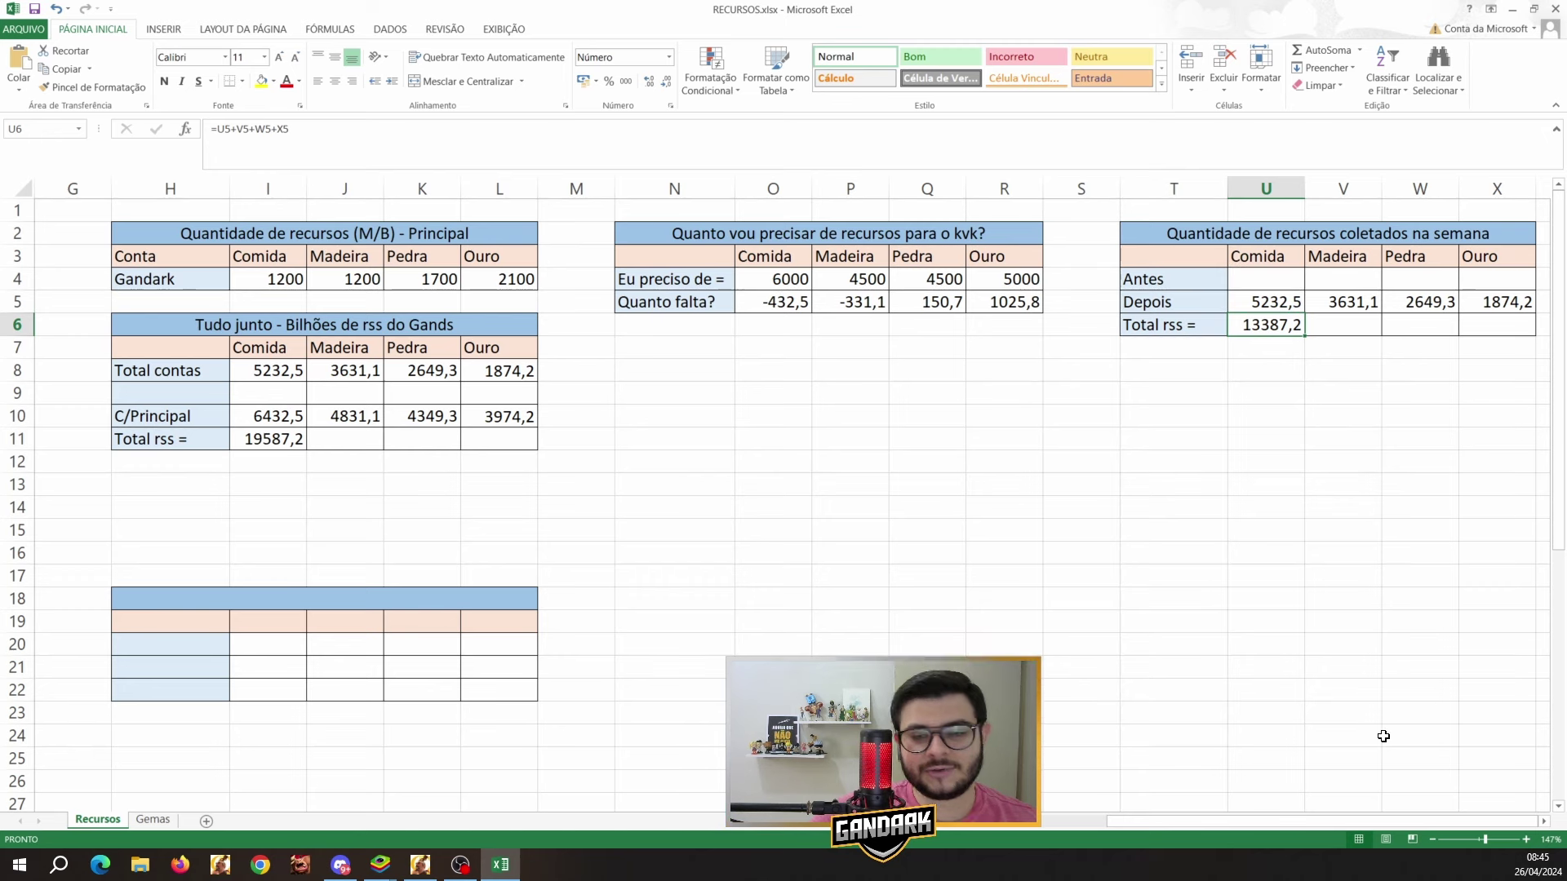
- Examine the Total (B/M IMPOSTO) values for Comida, Madeira, Pedra and Ouro in the Posto 25 table by selecting B13:E13
{"action": "left_click_drag", "start_coordinate": [1340, 825], "coordinate": [1128, 823]}
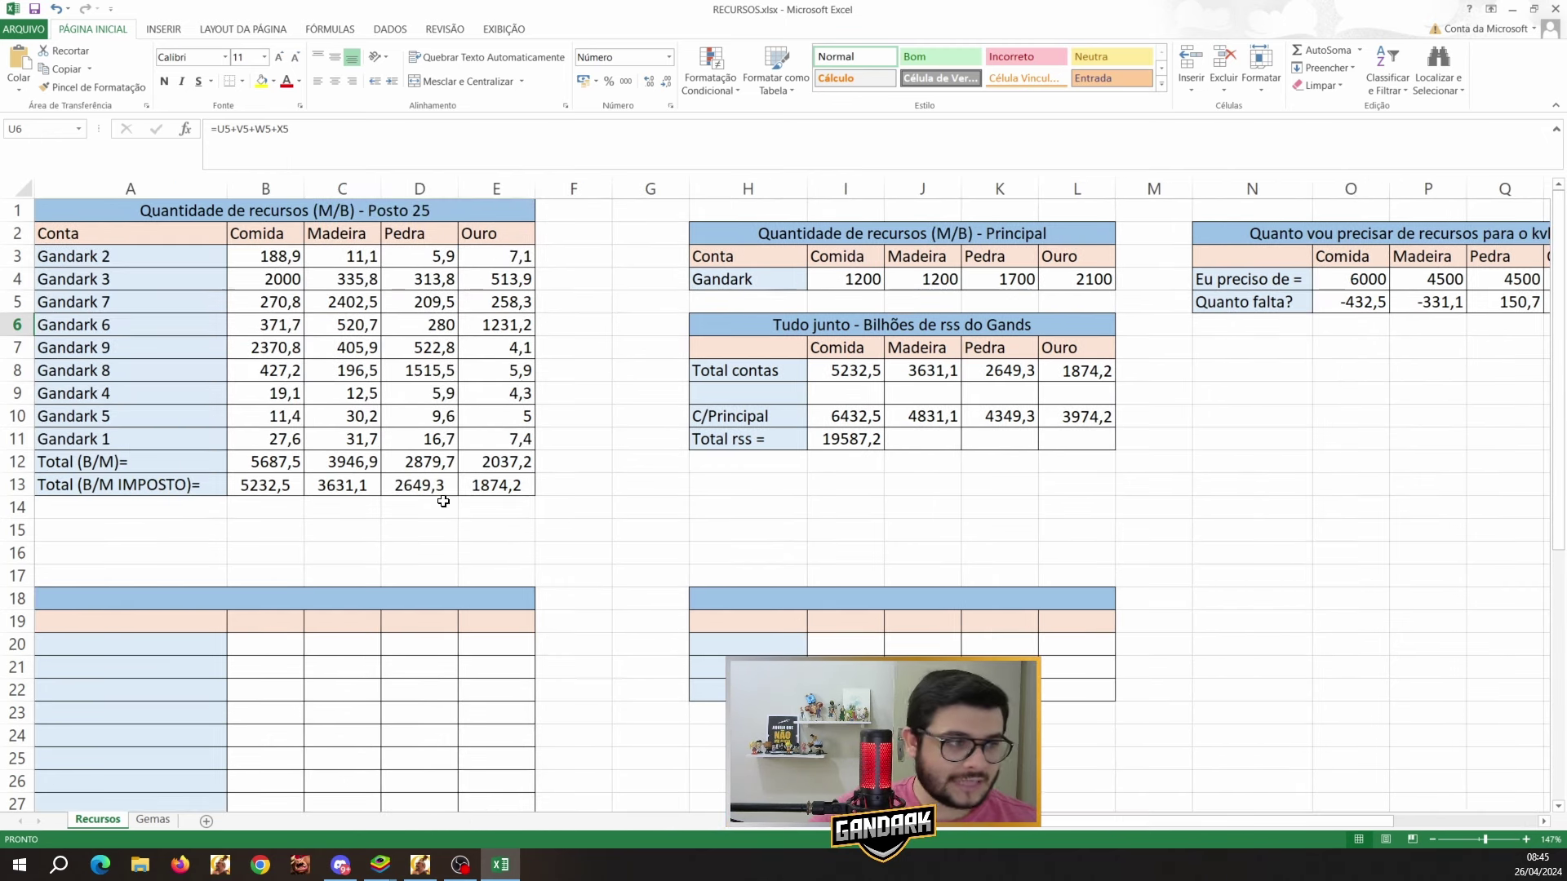
{"action": "left_click_drag", "start_coordinate": [267, 483], "coordinate": [493, 485]}
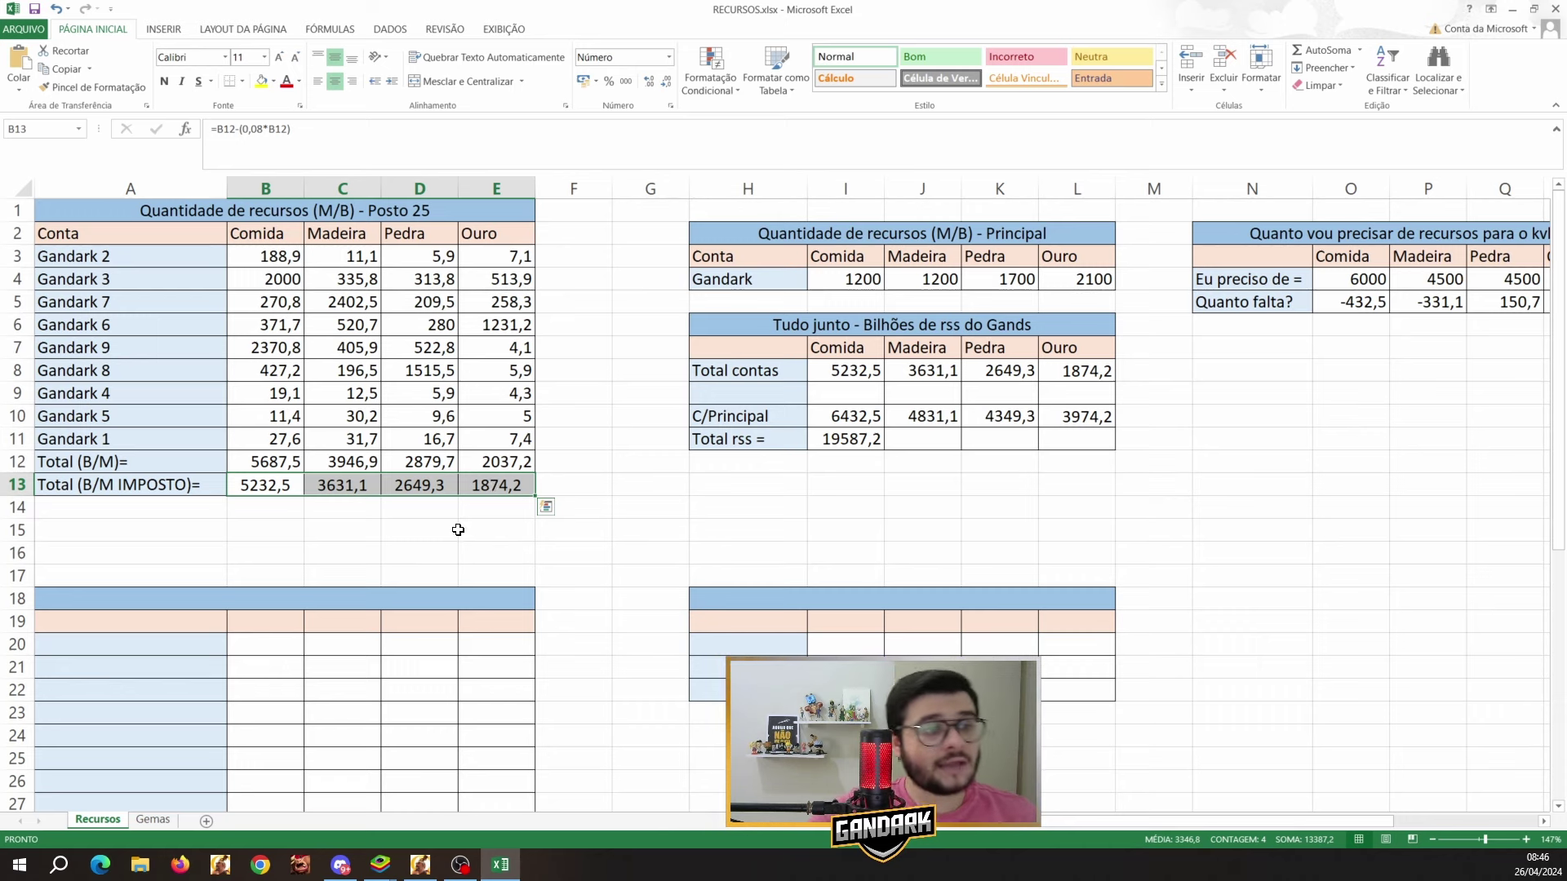
{"action": "left_click_drag", "start_coordinate": [267, 485], "coordinate": [489, 478]}
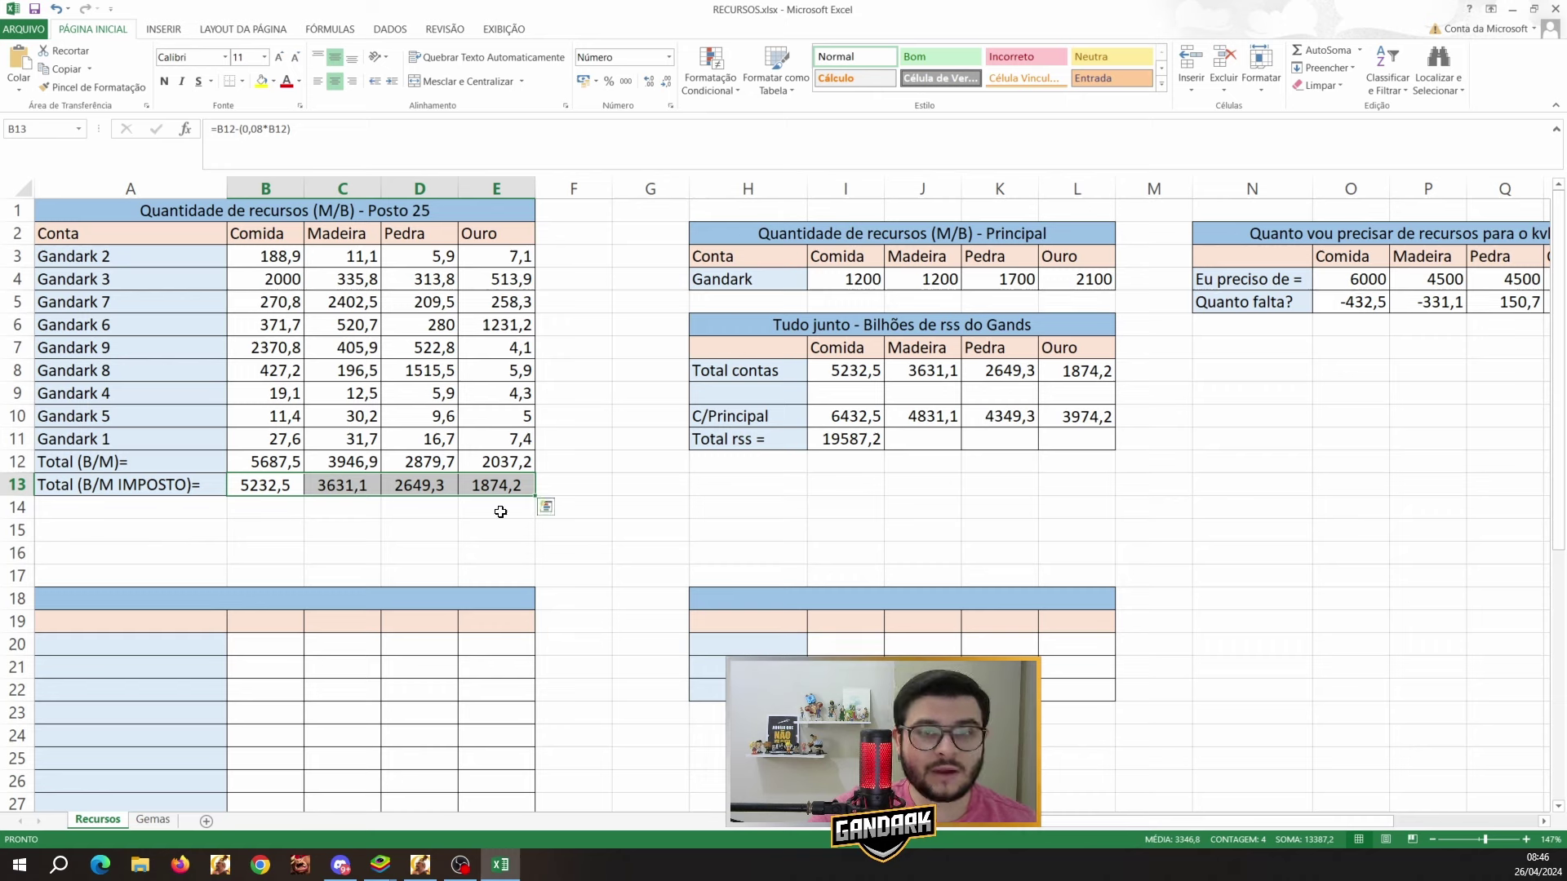
{"action": "left_click", "coordinate": [529, 542]}
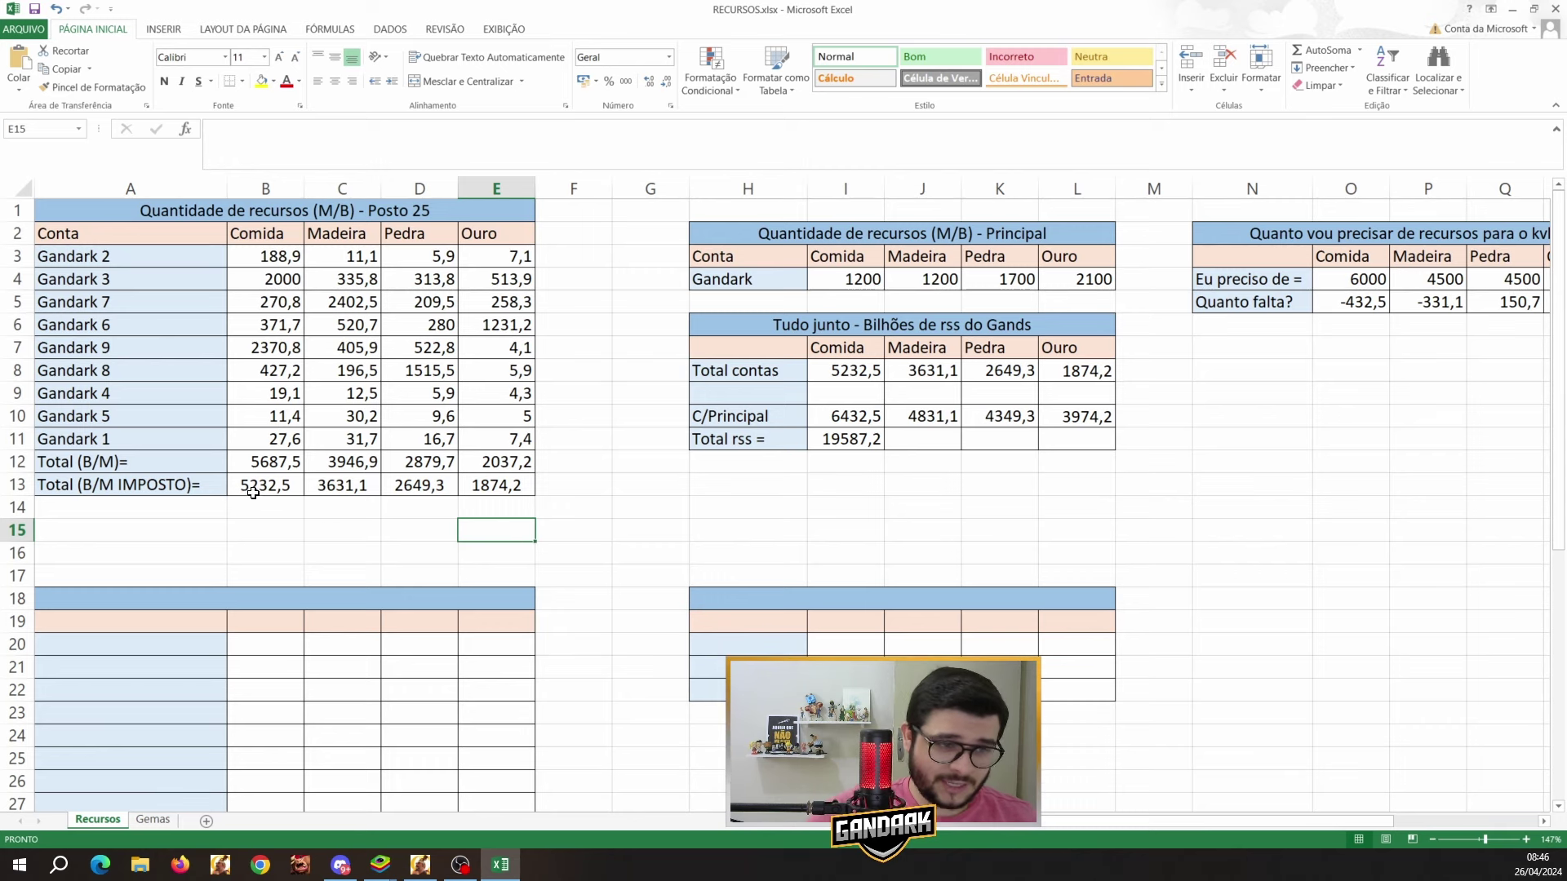
{"action": "left_click_drag", "start_coordinate": [253, 493], "coordinate": [500, 480]}
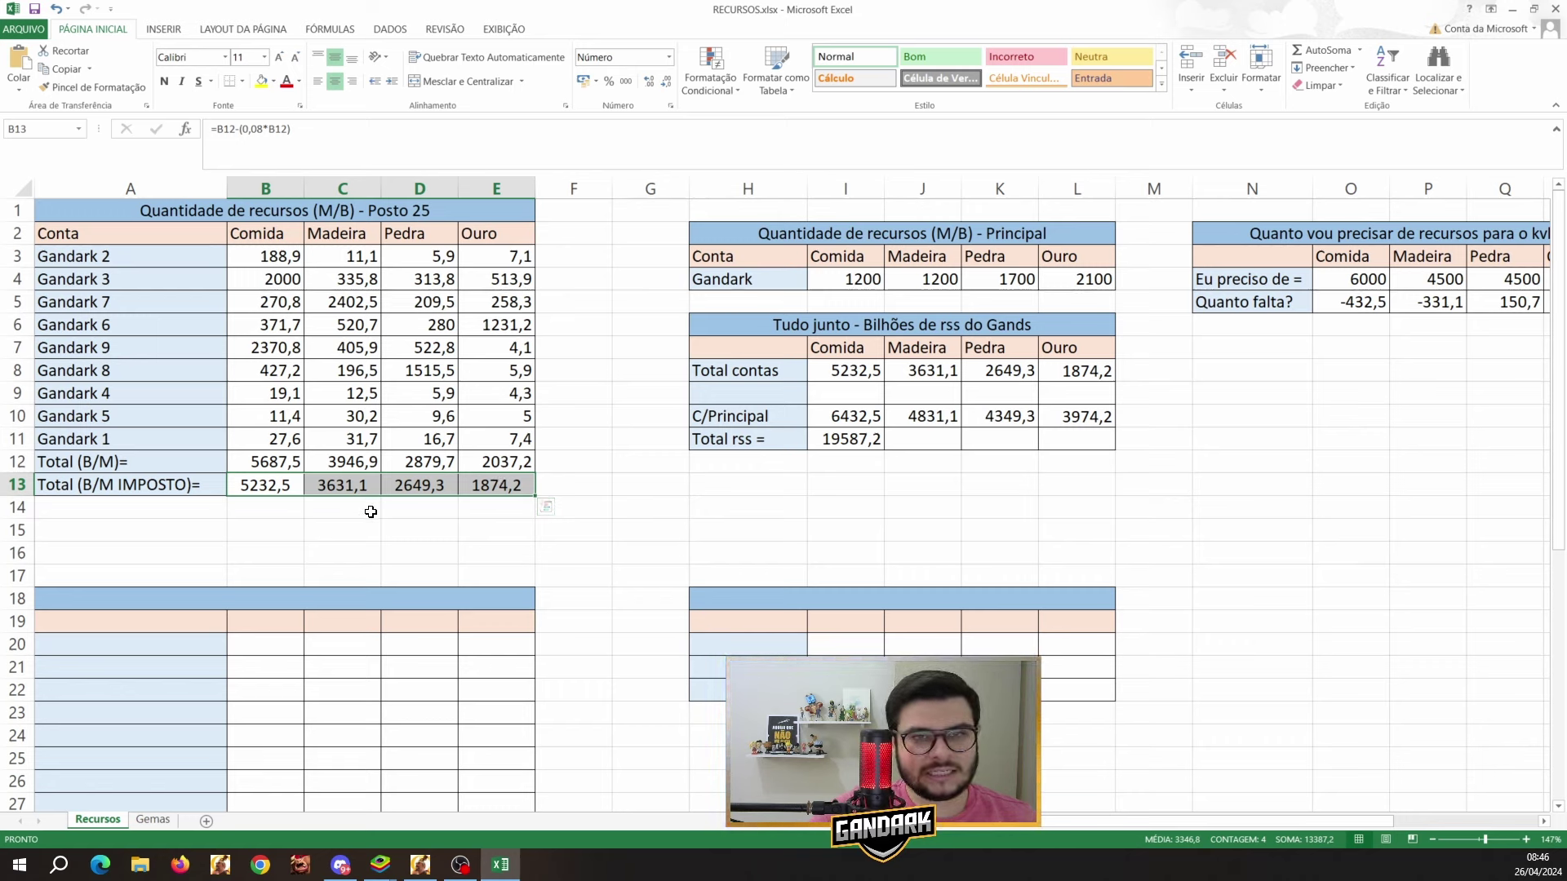
{"action": "left_click", "coordinate": [358, 553]}
{"action": "left_click_drag", "start_coordinate": [268, 489], "coordinate": [496, 480]}
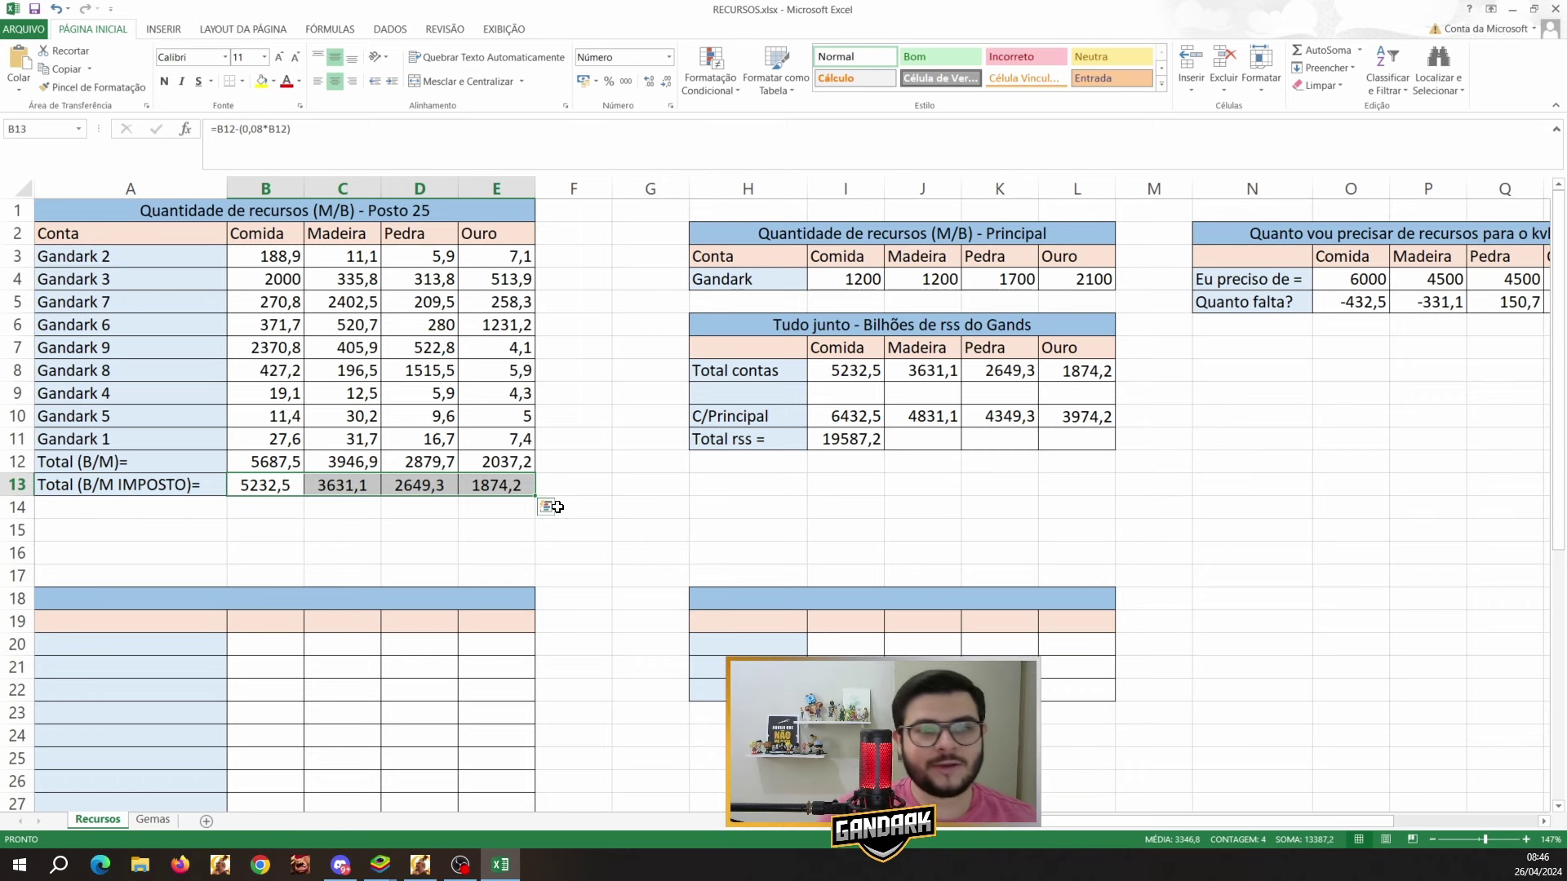
{"action": "left_click", "coordinate": [641, 471]}
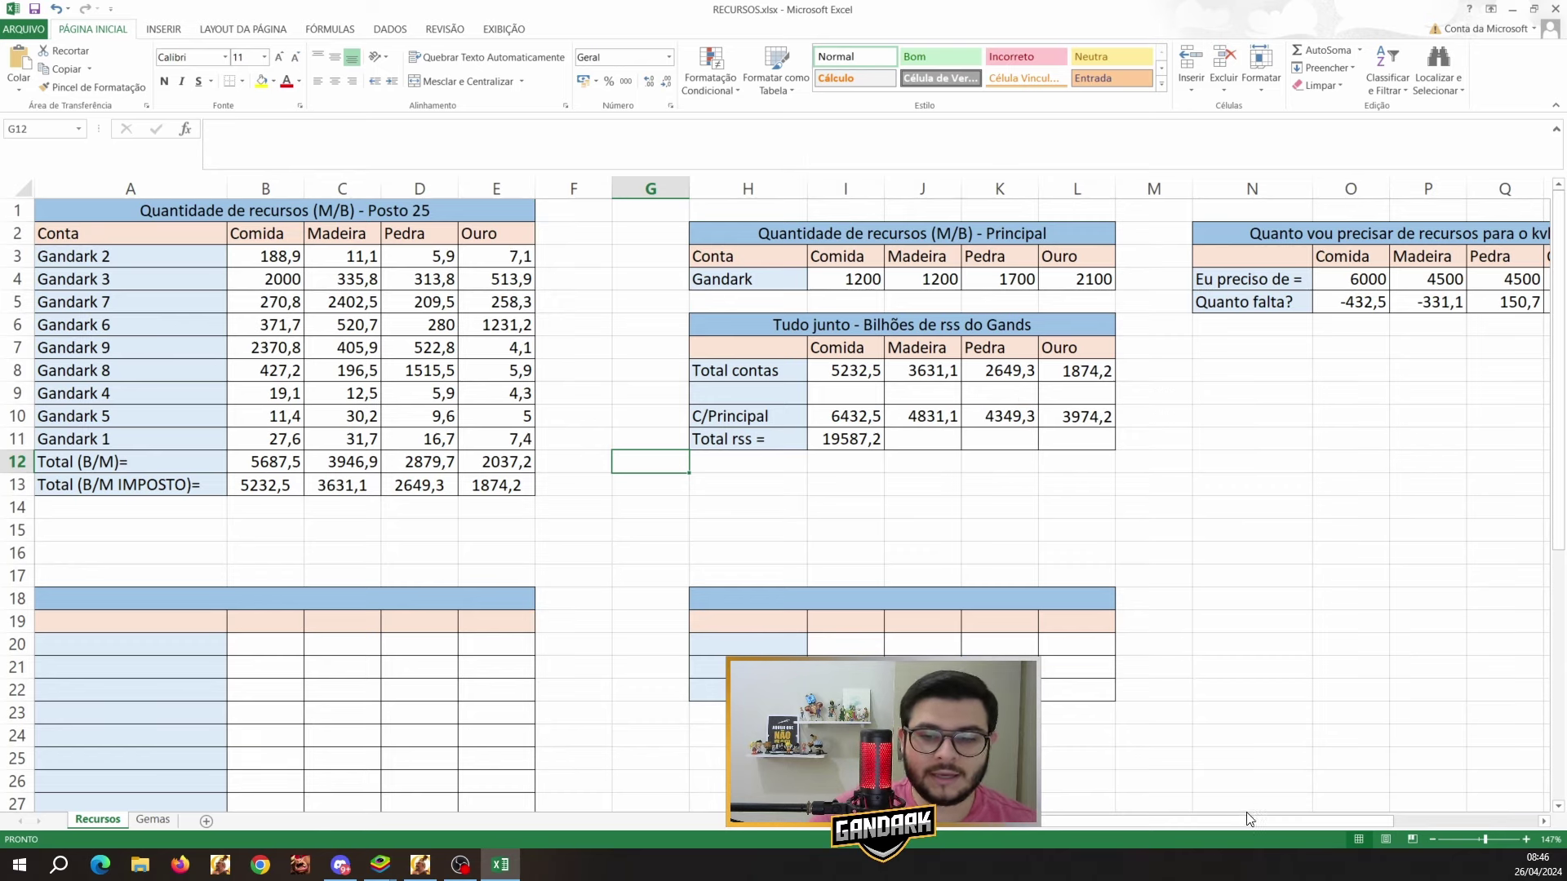
- Look over the Principal, Tudo junto, kvk and weekly resource tables, and reselect the Total (B/M IMPOSTO) values in B13:E13
{"action": "left_click_drag", "start_coordinate": [1248, 819], "coordinate": [1273, 818]}
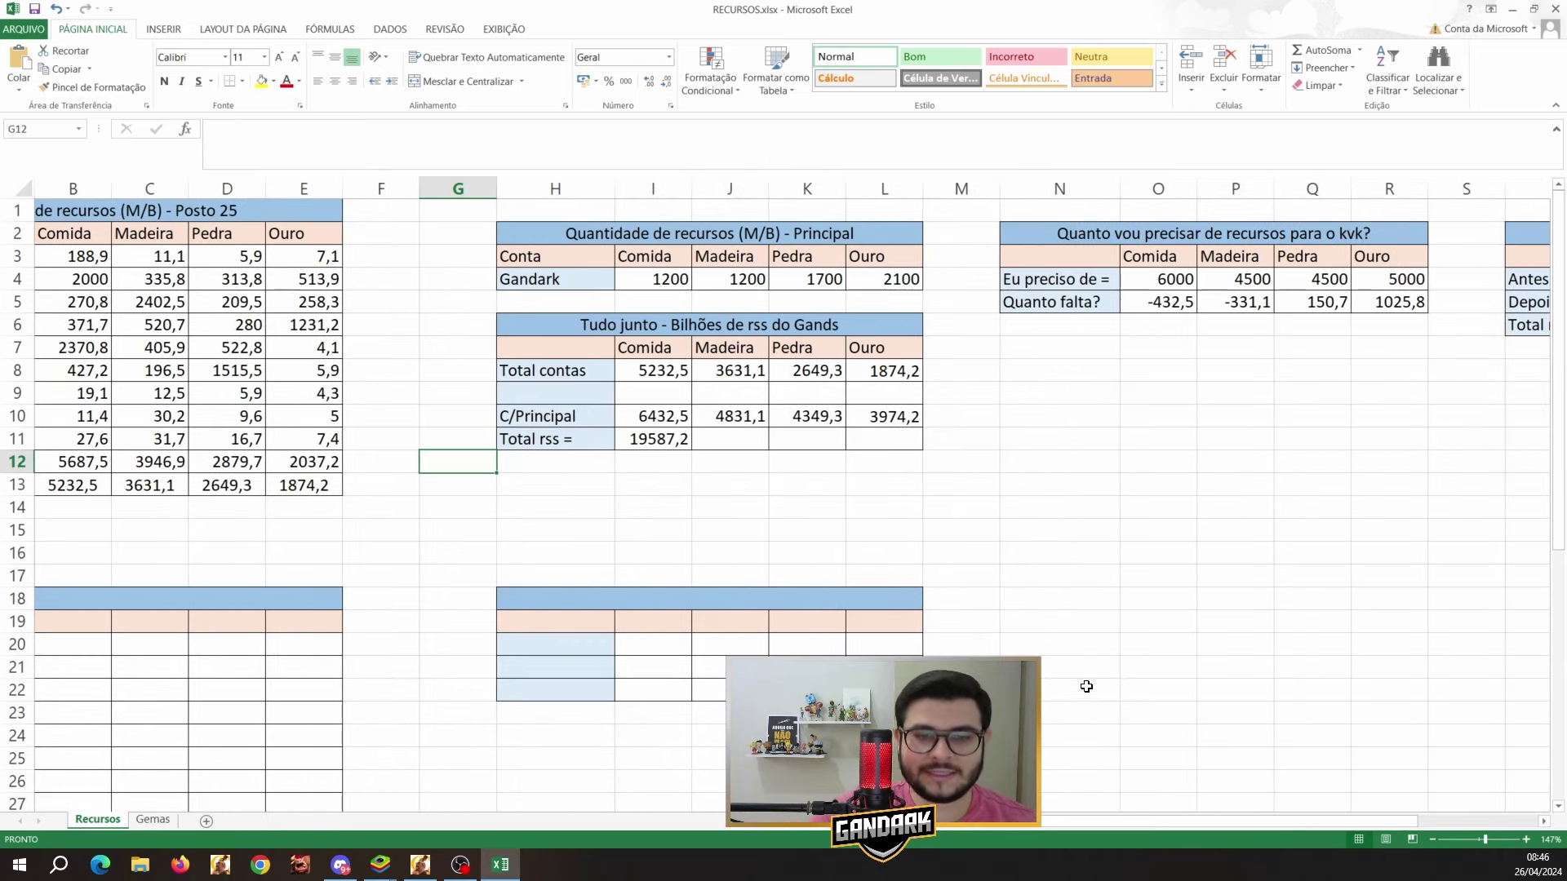
{"action": "left_click_drag", "start_coordinate": [1070, 817], "coordinate": [1163, 816]}
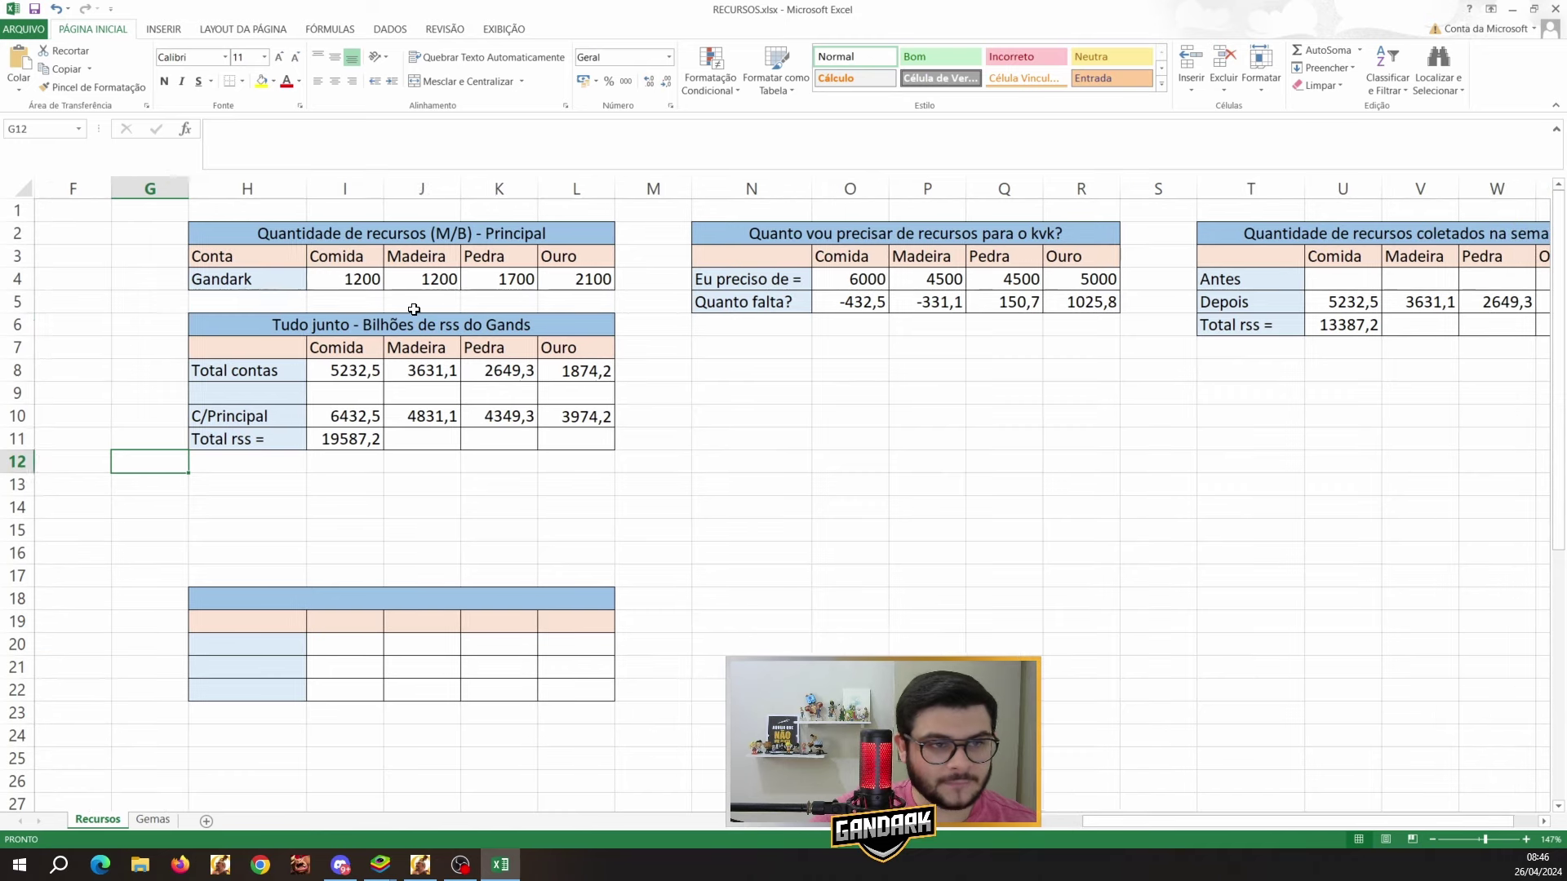
{"action": "left_click_drag", "start_coordinate": [244, 233], "coordinate": [1533, 307]}
{"action": "key", "text": "ctrl+z"}
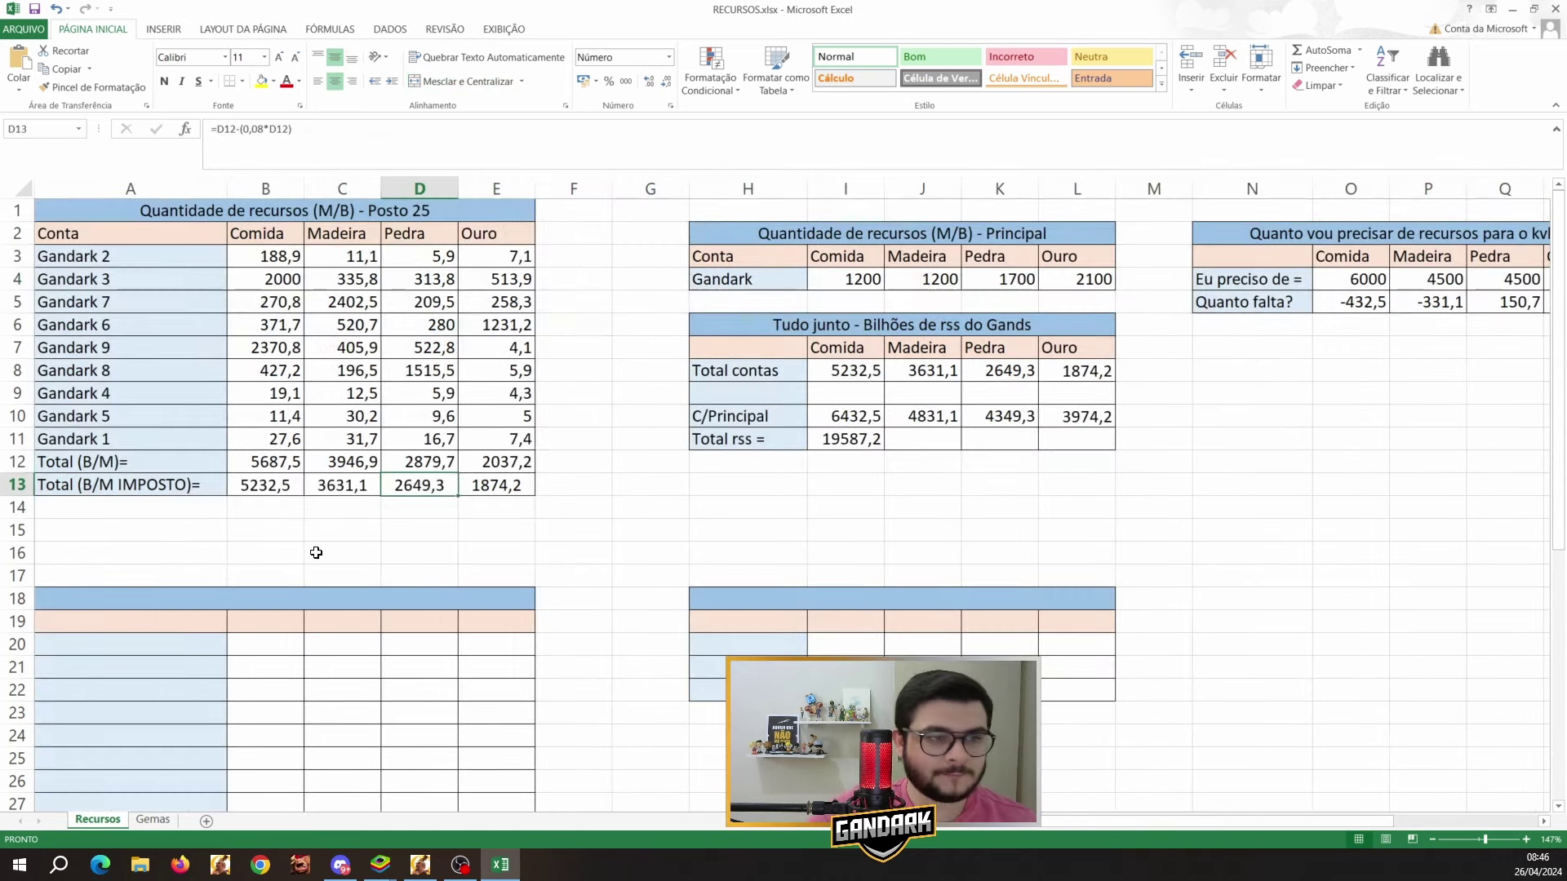
{"action": "left_click_drag", "start_coordinate": [241, 487], "coordinate": [529, 485]}
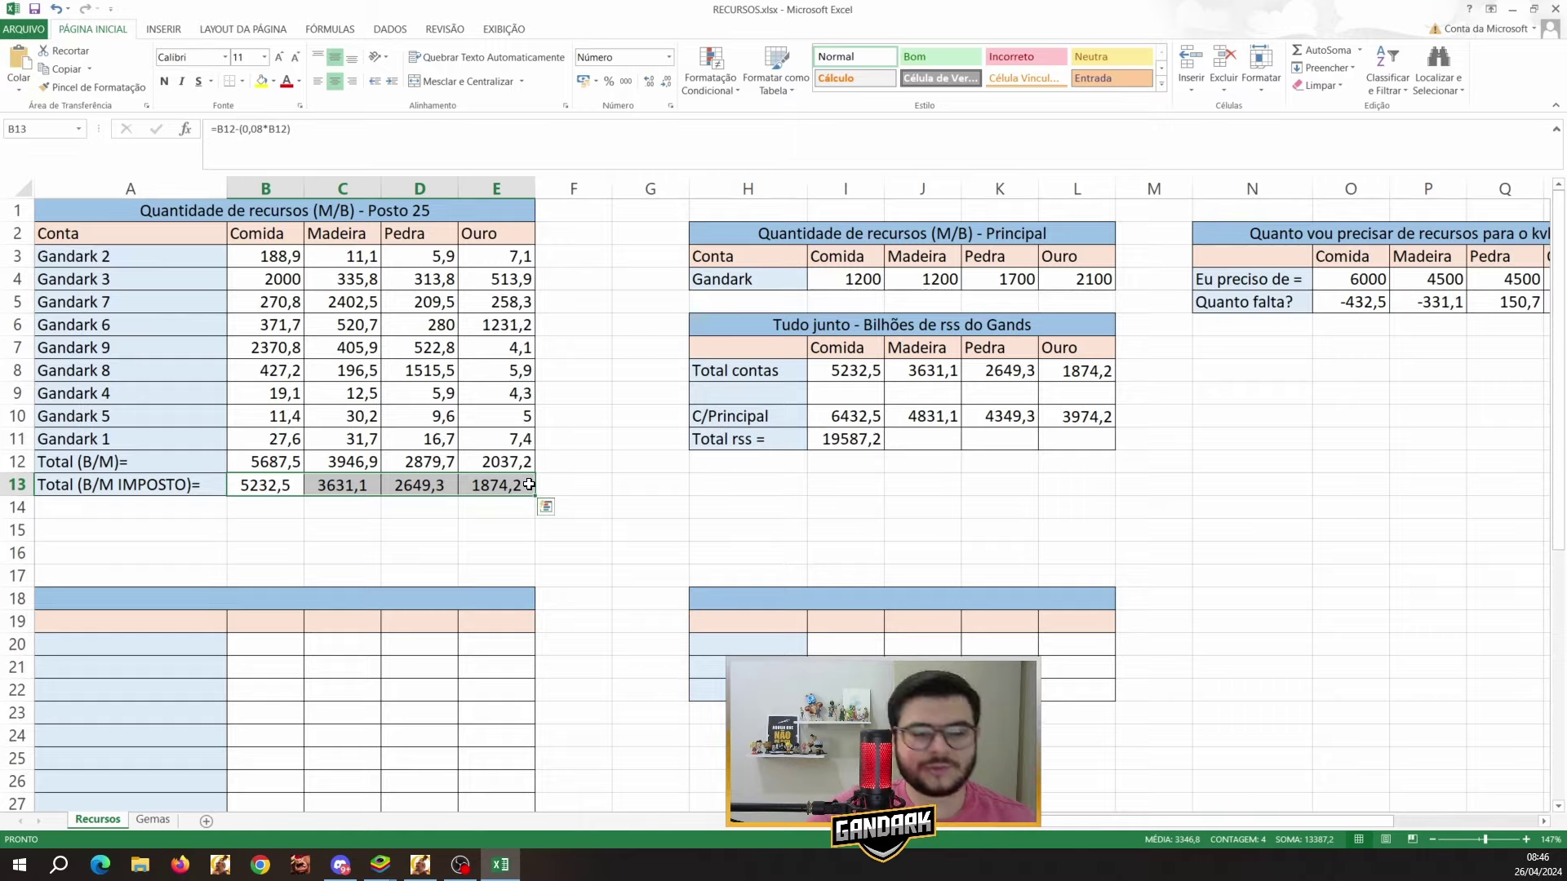
{"action": "left_click", "coordinate": [574, 507]}
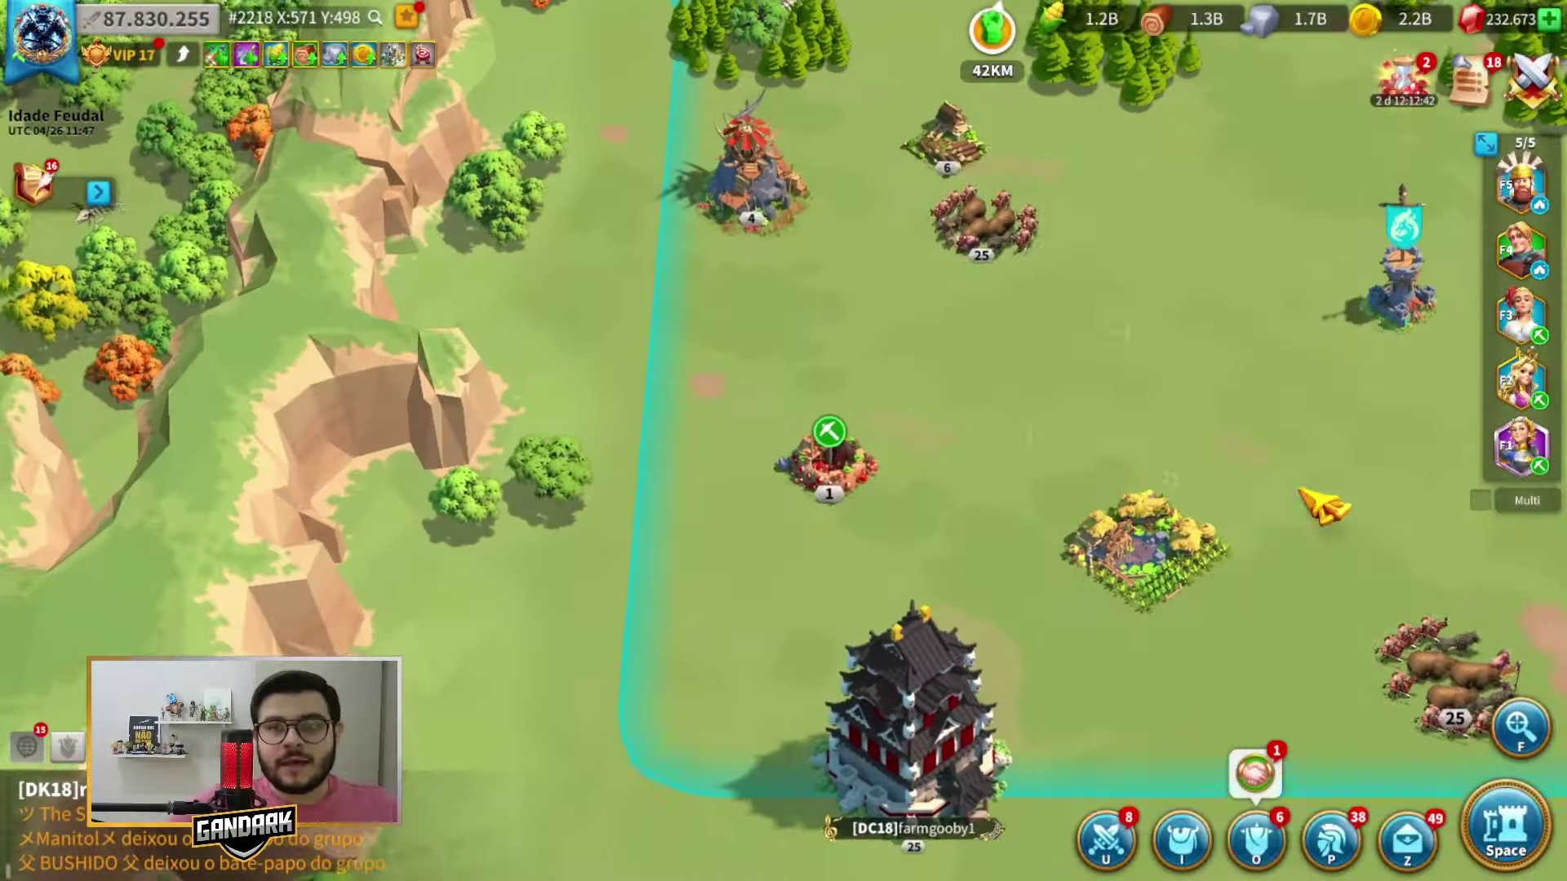
- Switch to Rise of Kingdoms, help all alliance members and center the map on the second march in the queue
{"action": "left_click", "coordinate": [1257, 777]}
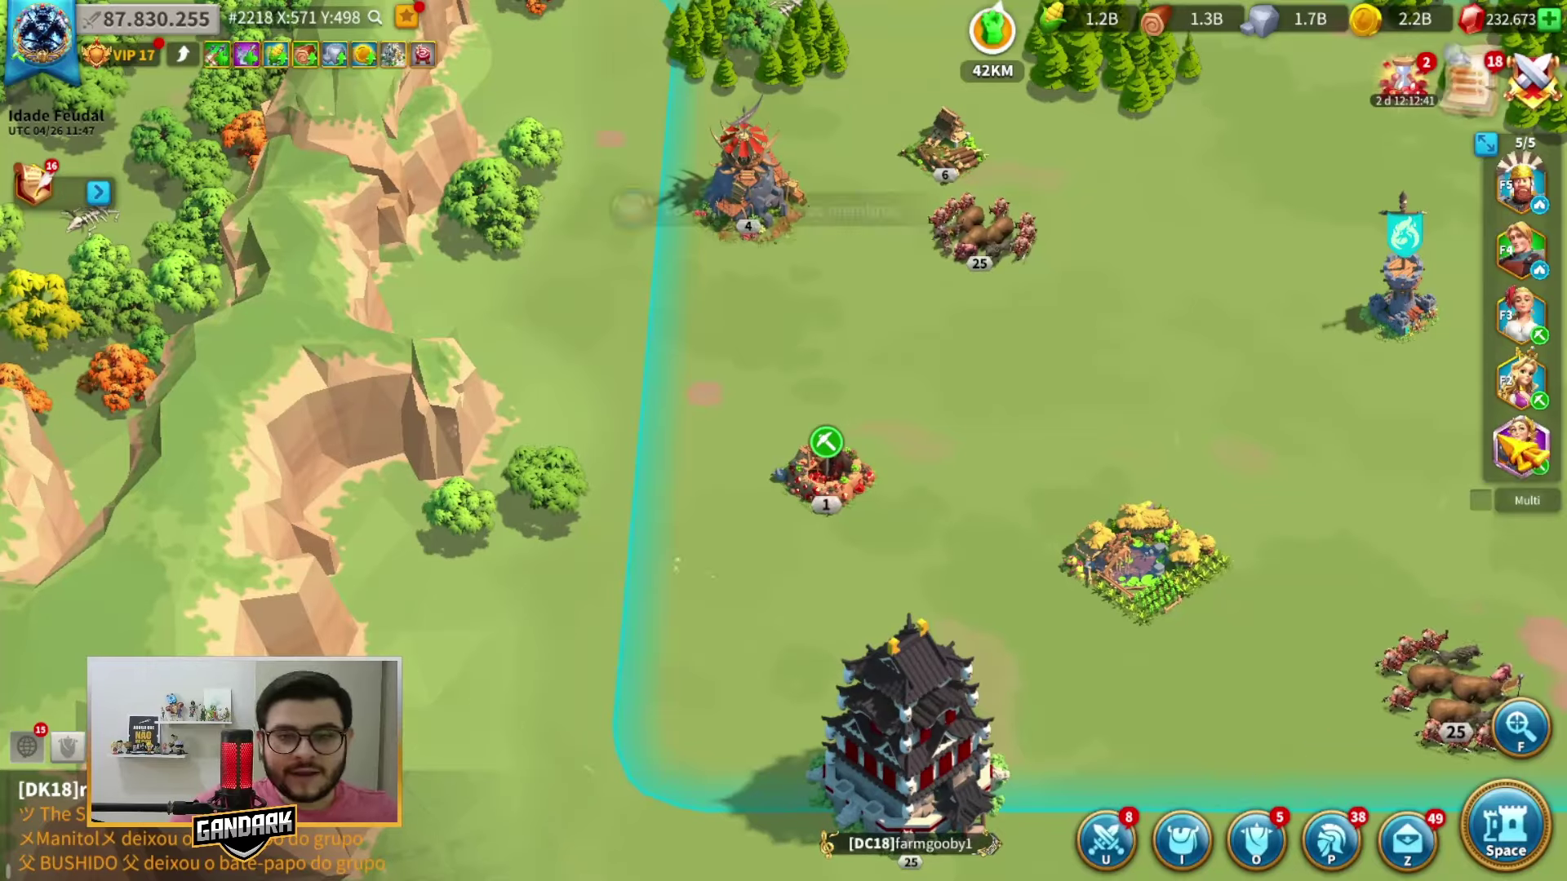
{"action": "left_click", "coordinate": [1541, 259]}
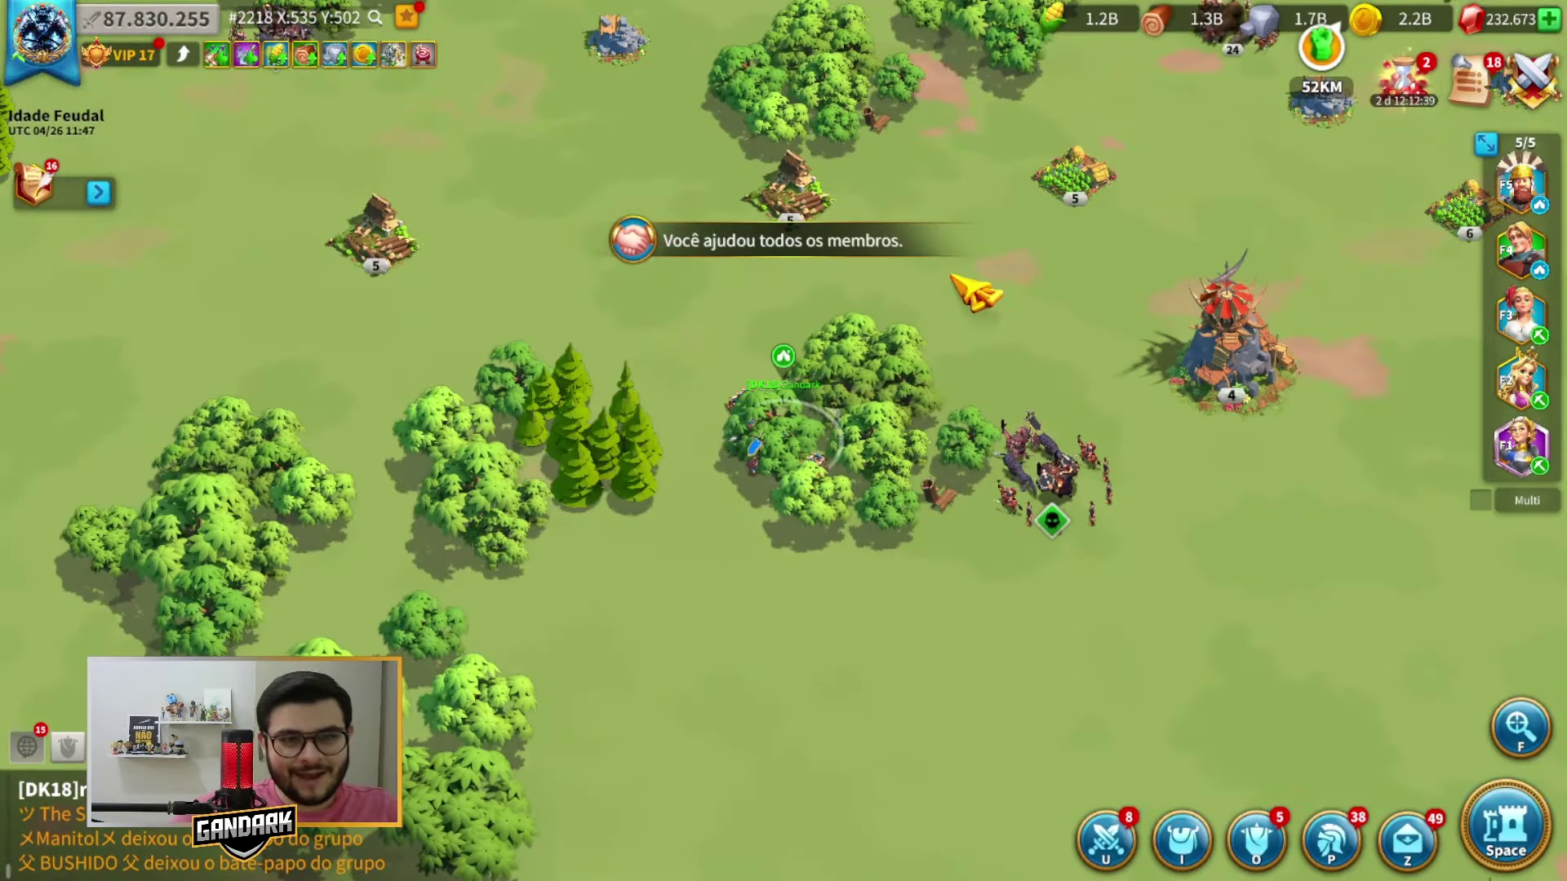
- Search the surrounding map for a free gem deposit and send the second march to the level 2 deposit near the lake
{"action": "scroll", "coordinate": [971, 281], "scroll_direction": "down", "scroll_amount": 5}
{"action": "key", "text": "w"}
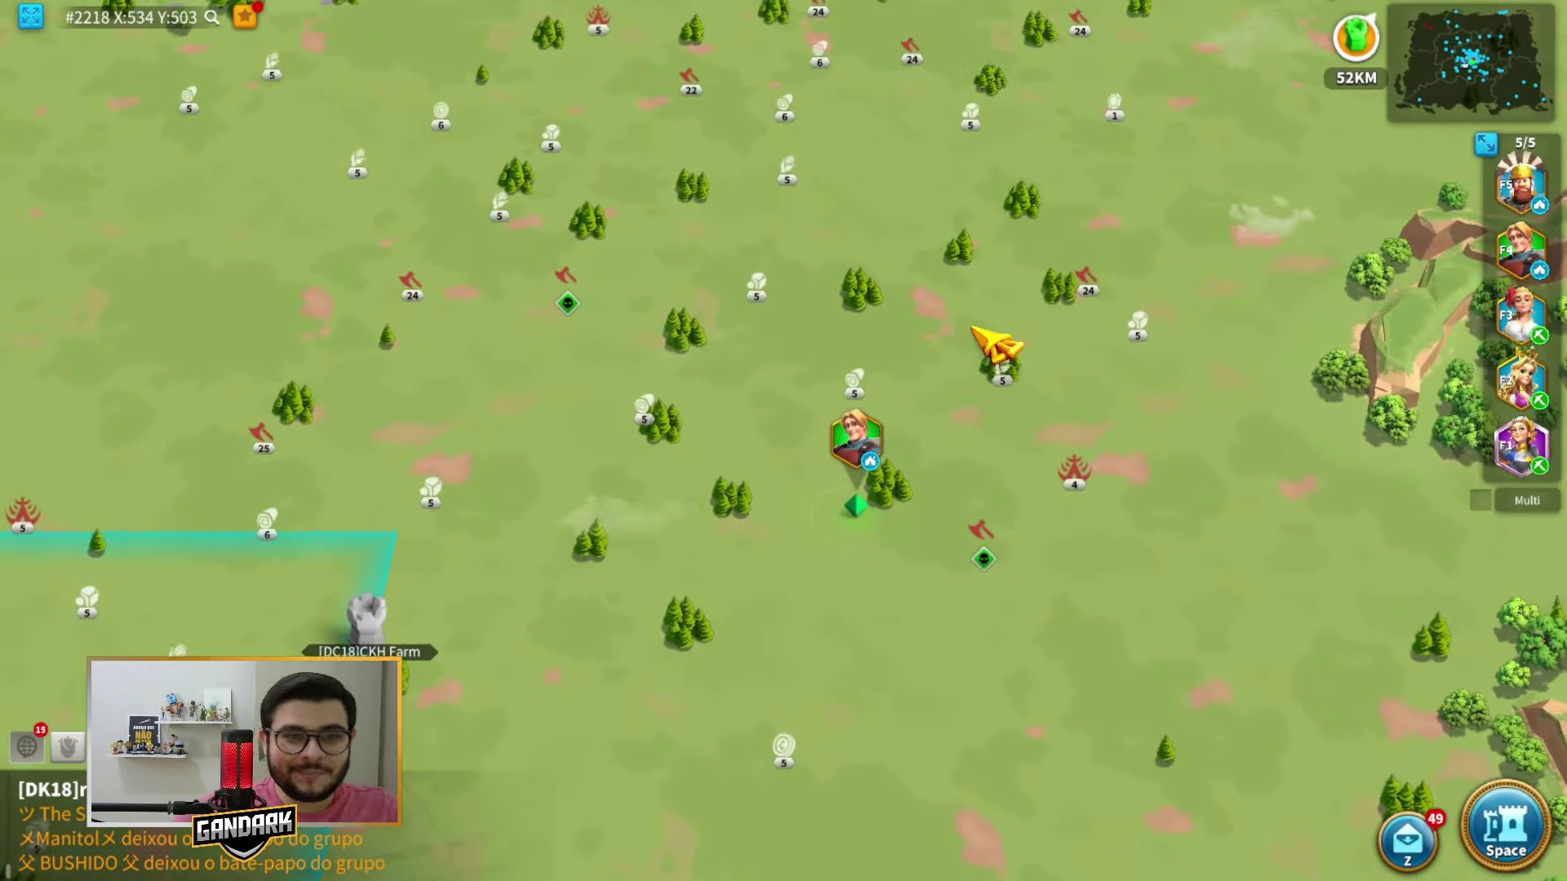
{"action": "key", "text": "w"}
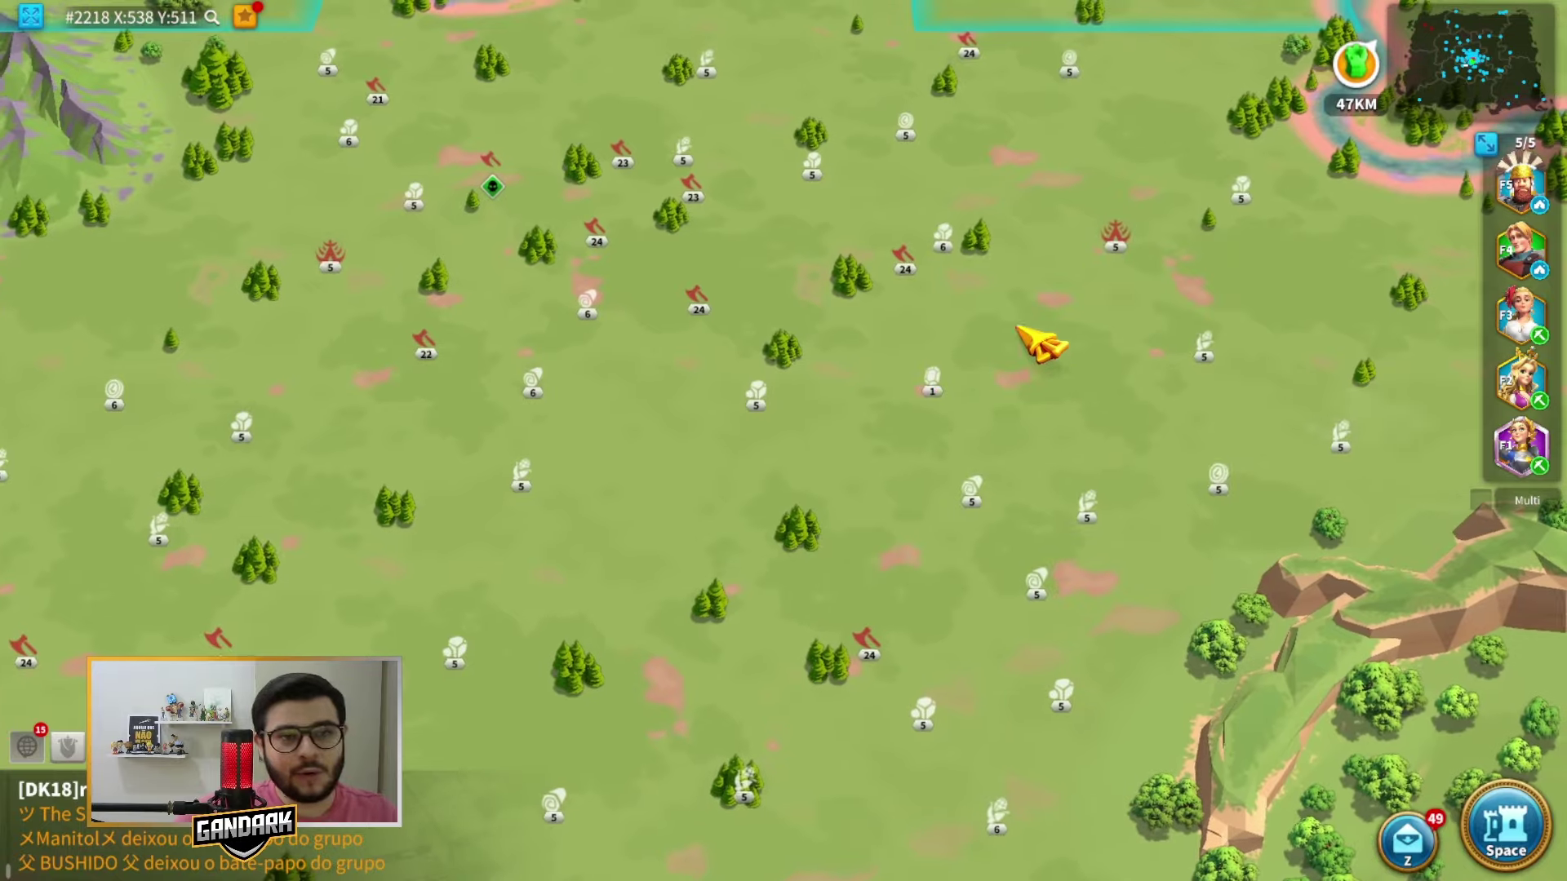
{"action": "key", "text": "s"}
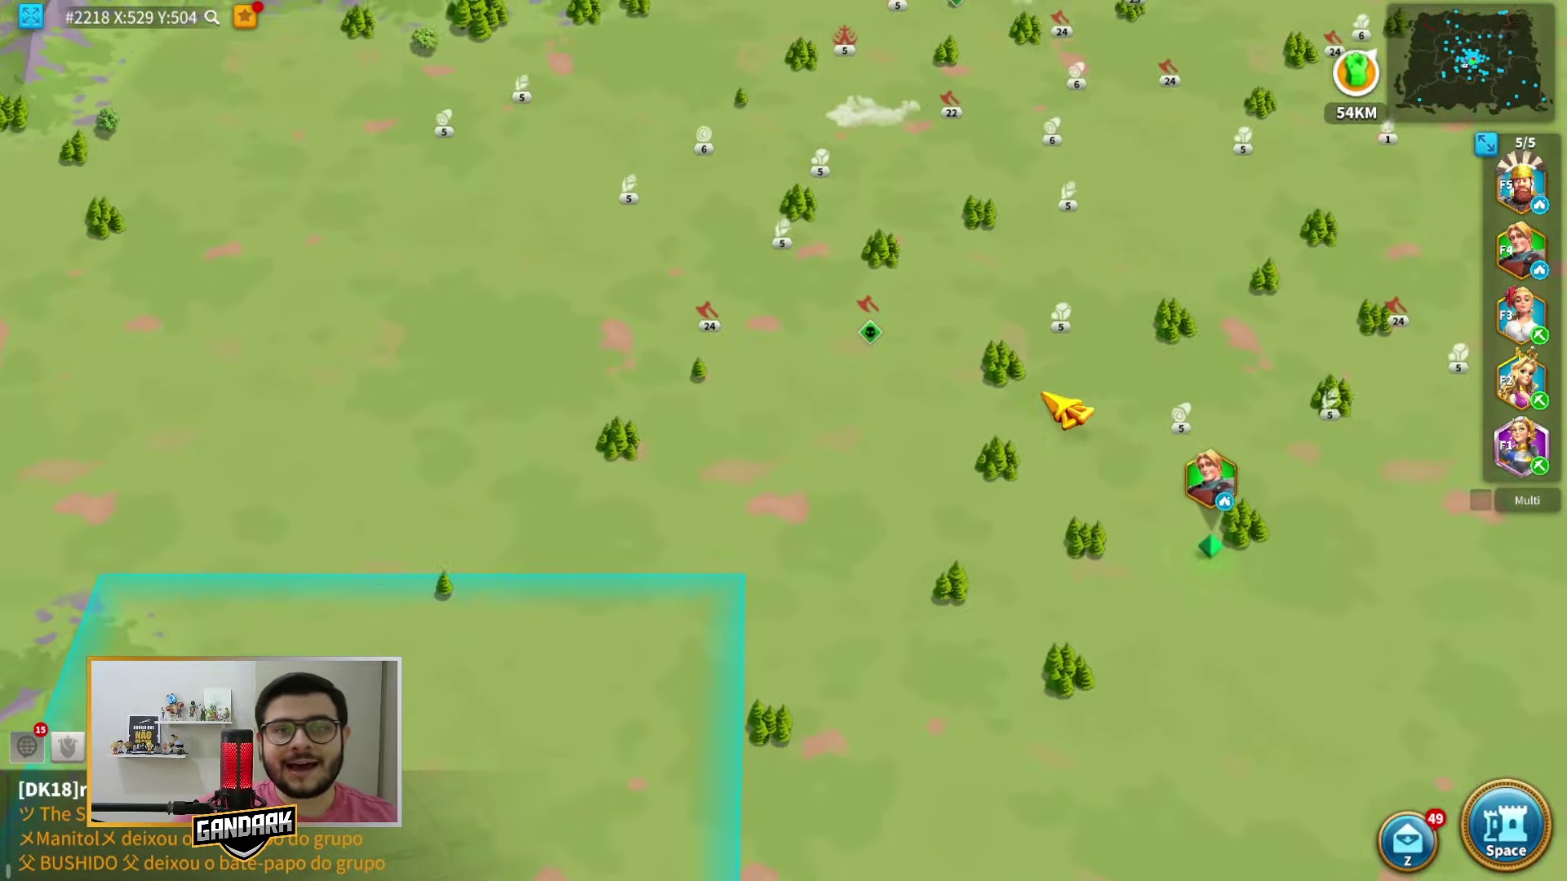
{"action": "key", "text": "s"}
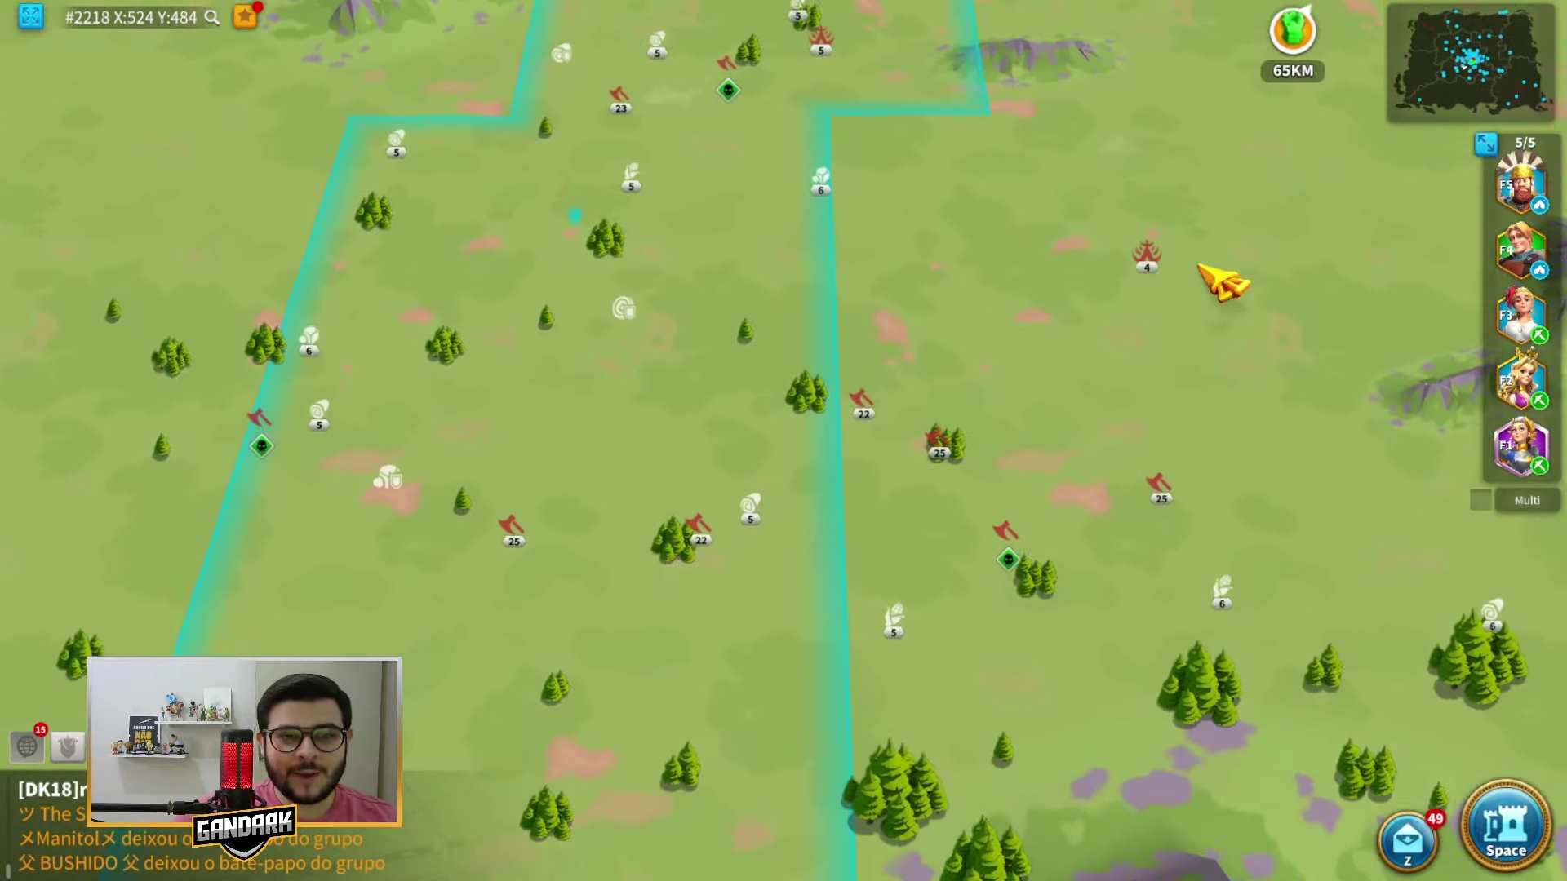
{"action": "key", "text": "a"}
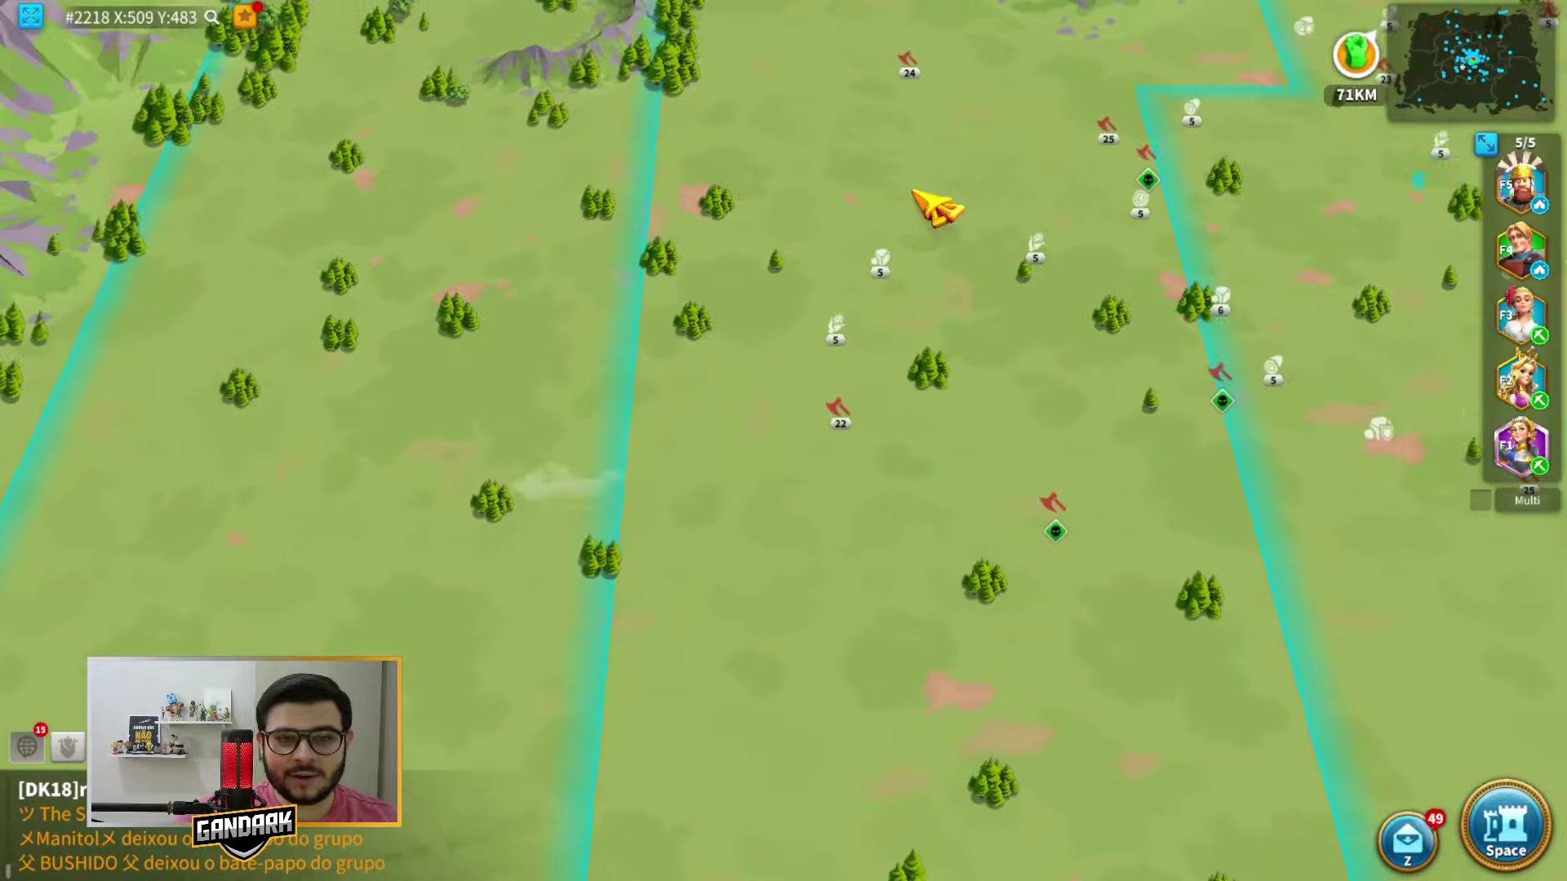
{"action": "key", "text": "w"}
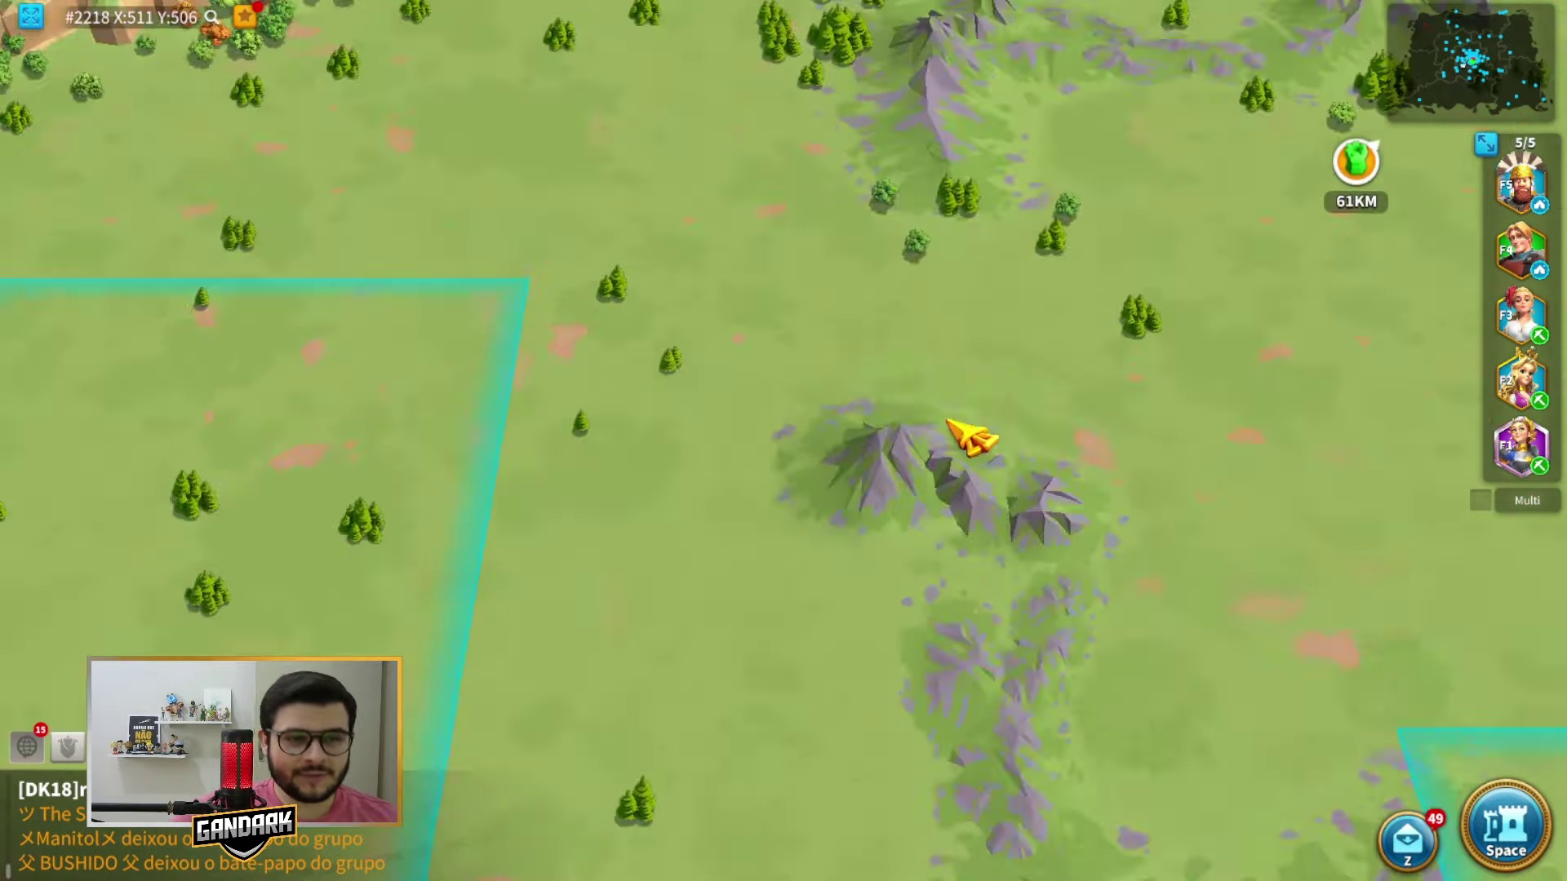
{"action": "key", "text": "w"}
{"action": "key", "text": "d"}
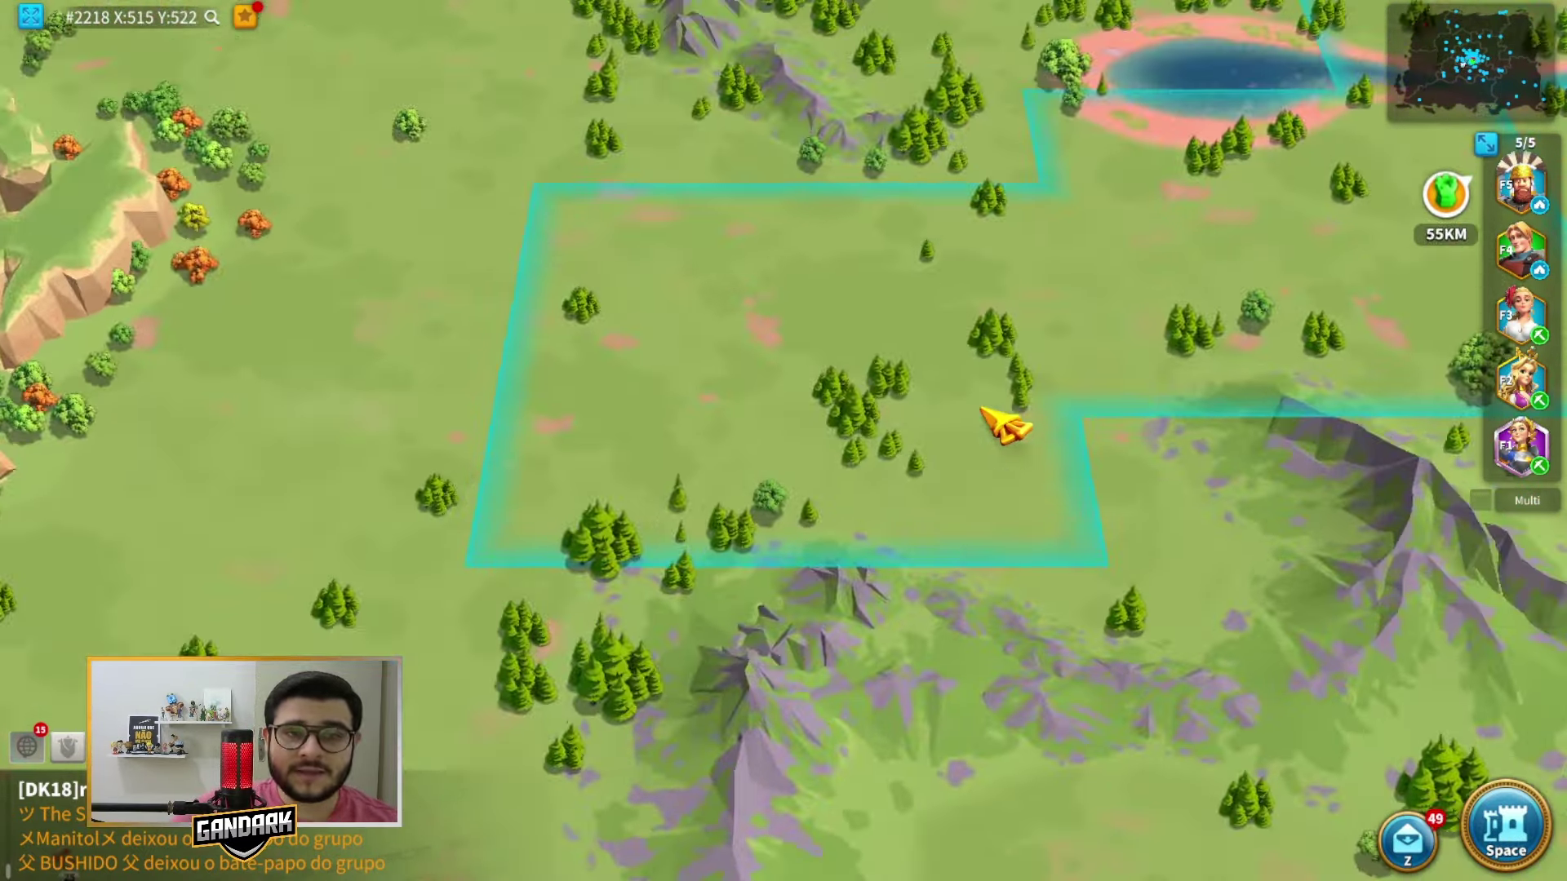
{"action": "scroll", "coordinate": [848, 404], "scroll_direction": "up", "scroll_amount": 3}
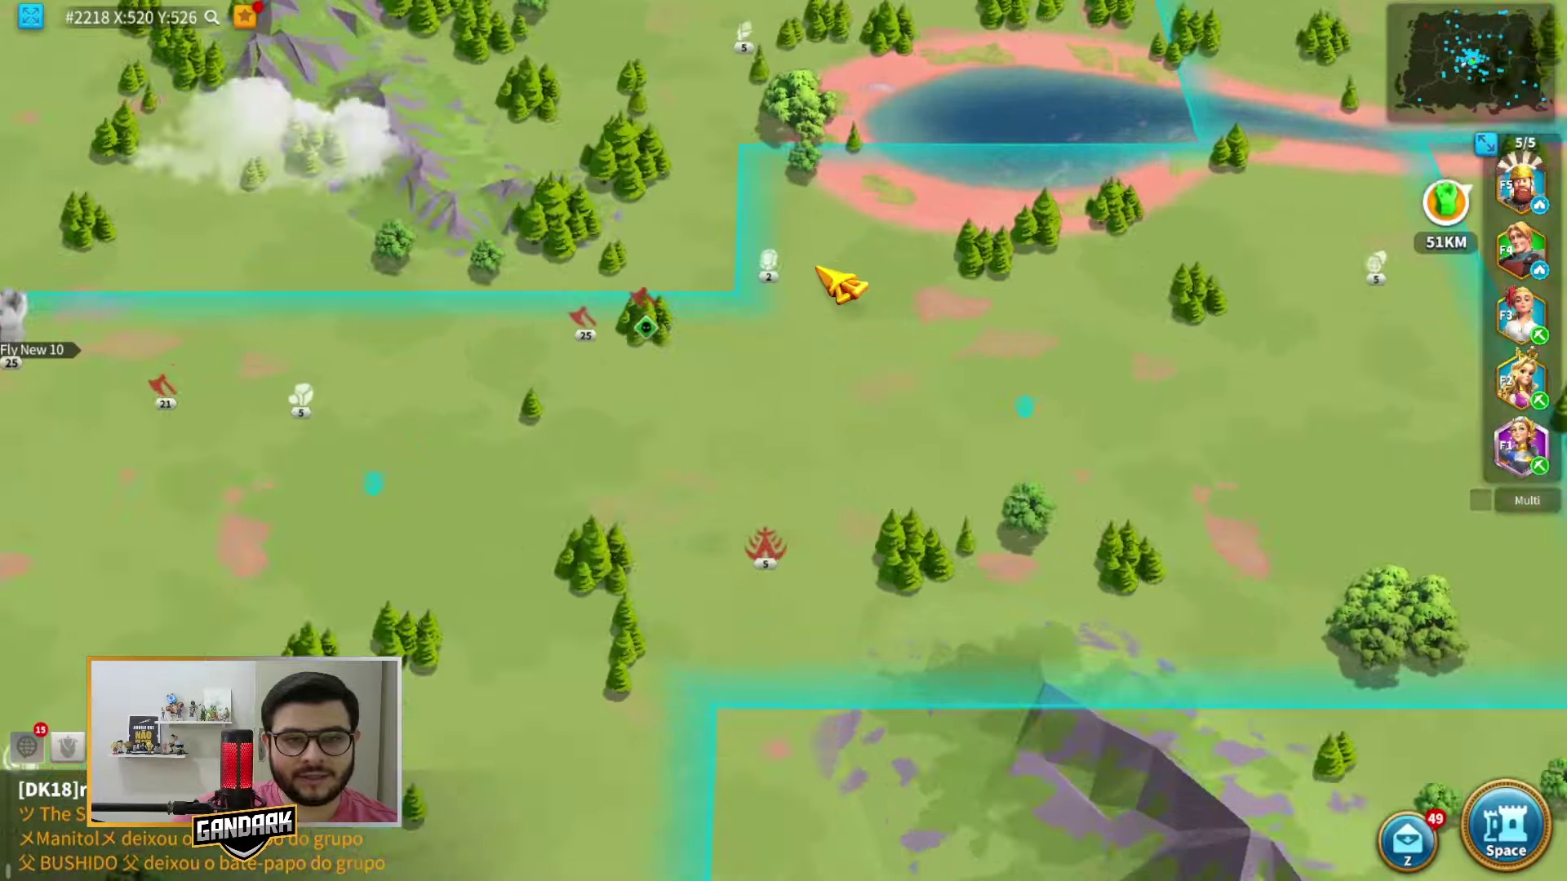
{"action": "left_click", "coordinate": [825, 266]}
{"action": "left_click", "coordinate": [1014, 359]}
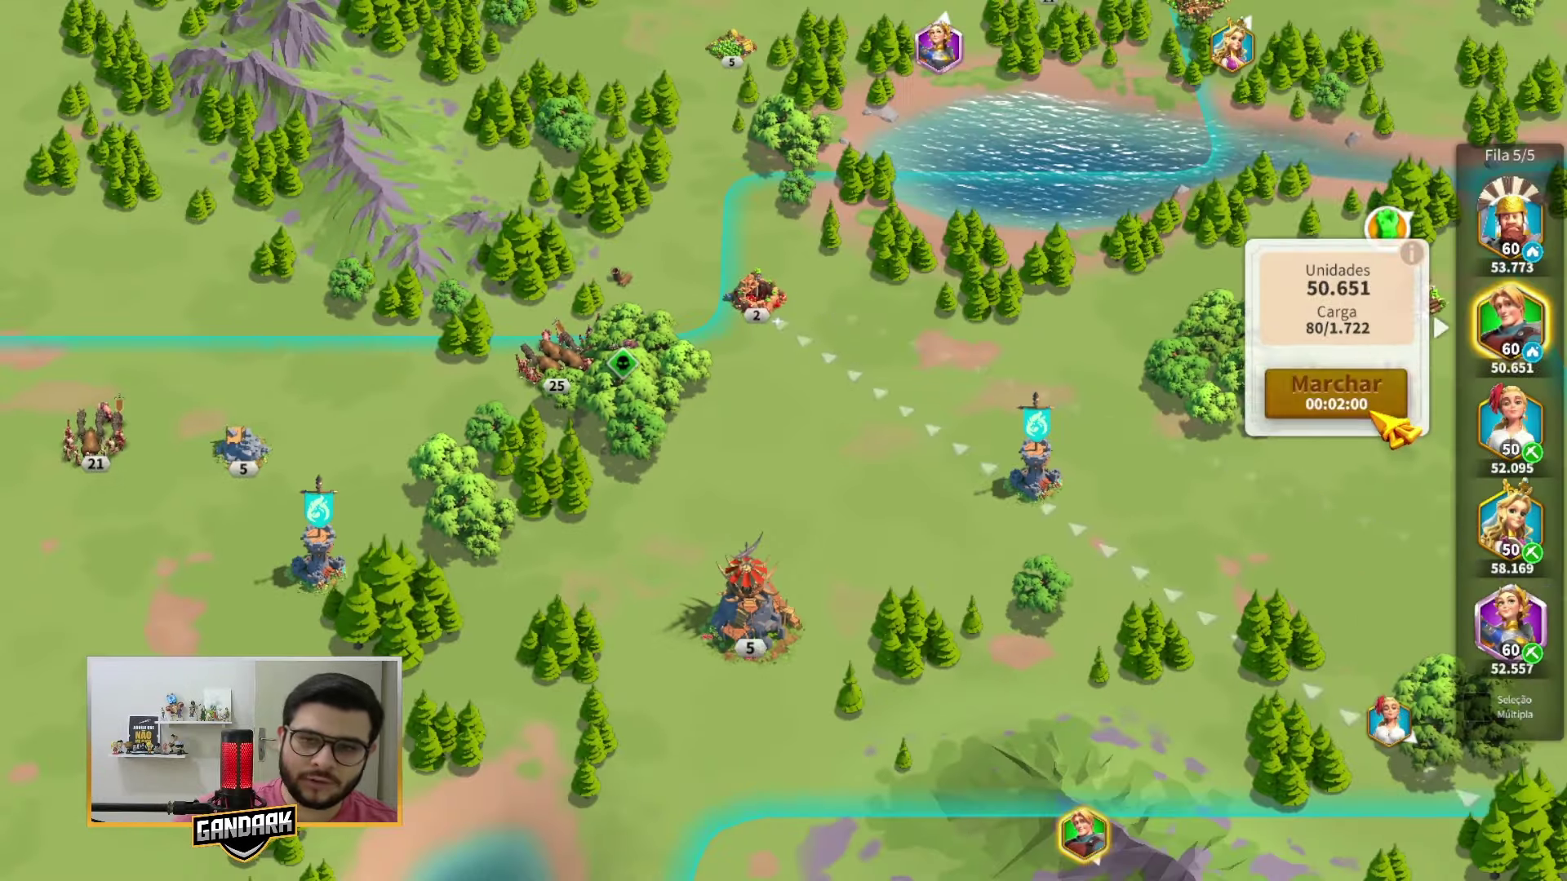
{"action": "left_click", "coordinate": [1351, 392]}
- Center the map on the first march in the queue and search the territories north of it for a free gem deposit
{"action": "left_click", "coordinate": [1541, 189]}
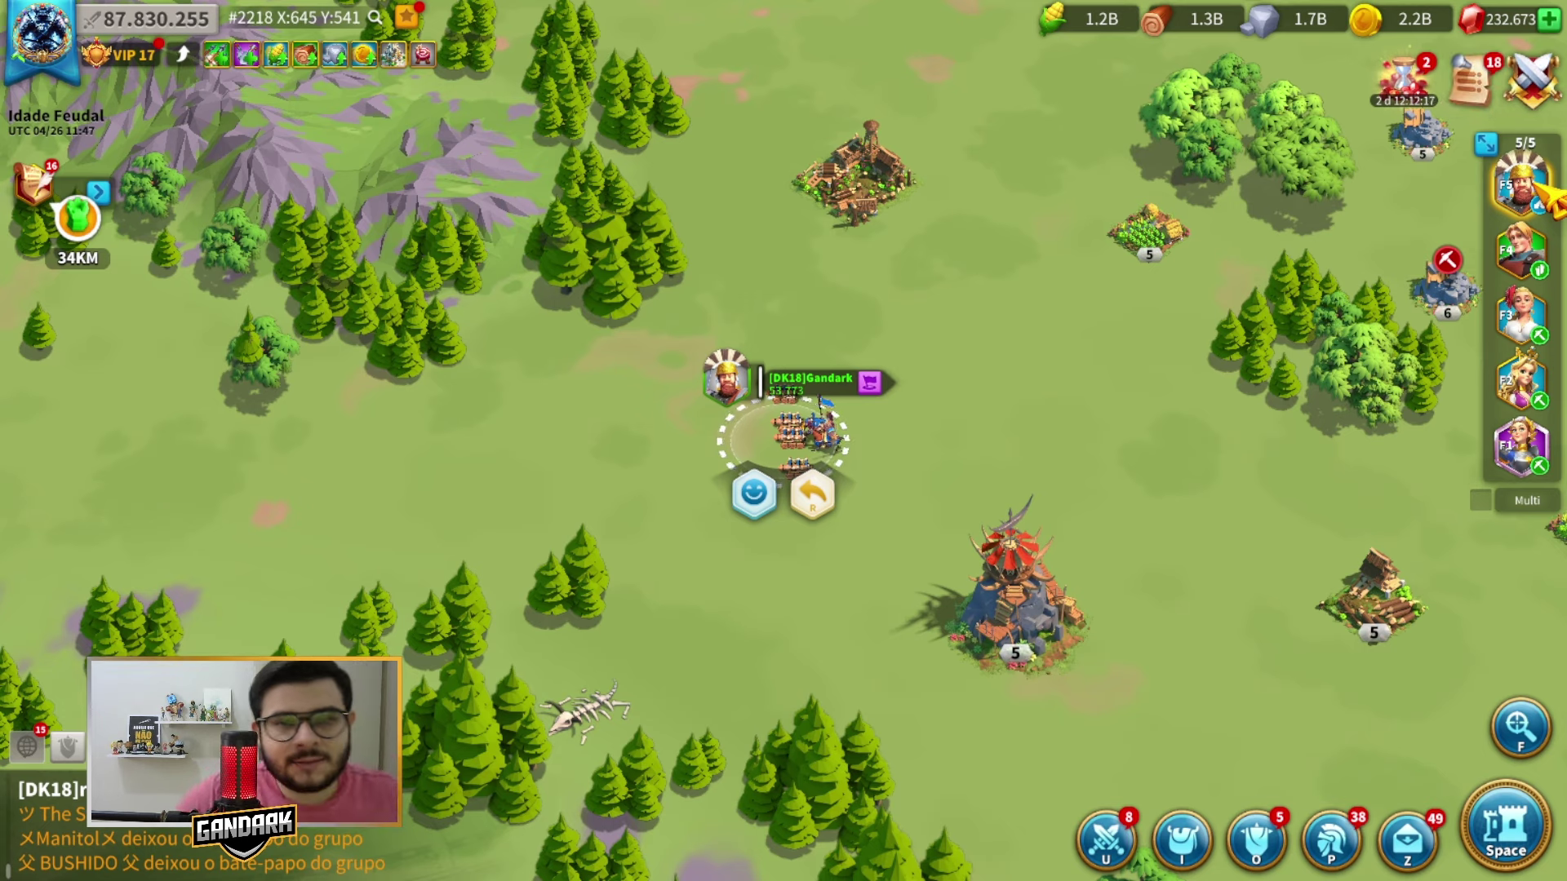
{"action": "scroll", "coordinate": [1057, 196], "scroll_direction": "down", "scroll_amount": 5}
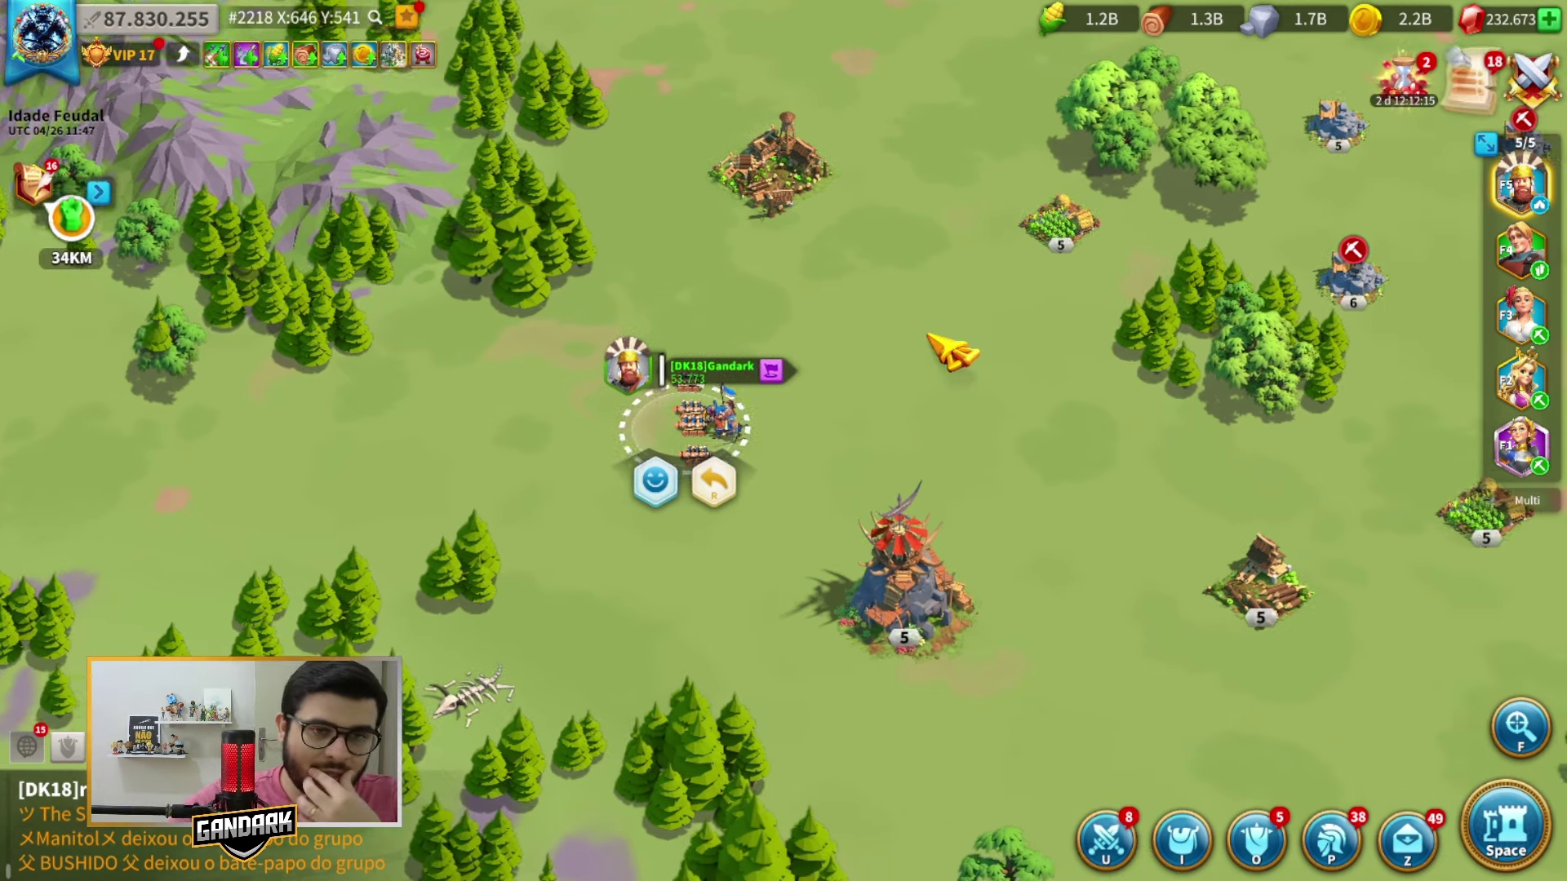
{"action": "scroll", "coordinate": [784, 440], "scroll_direction": "down", "scroll_amount": 2}
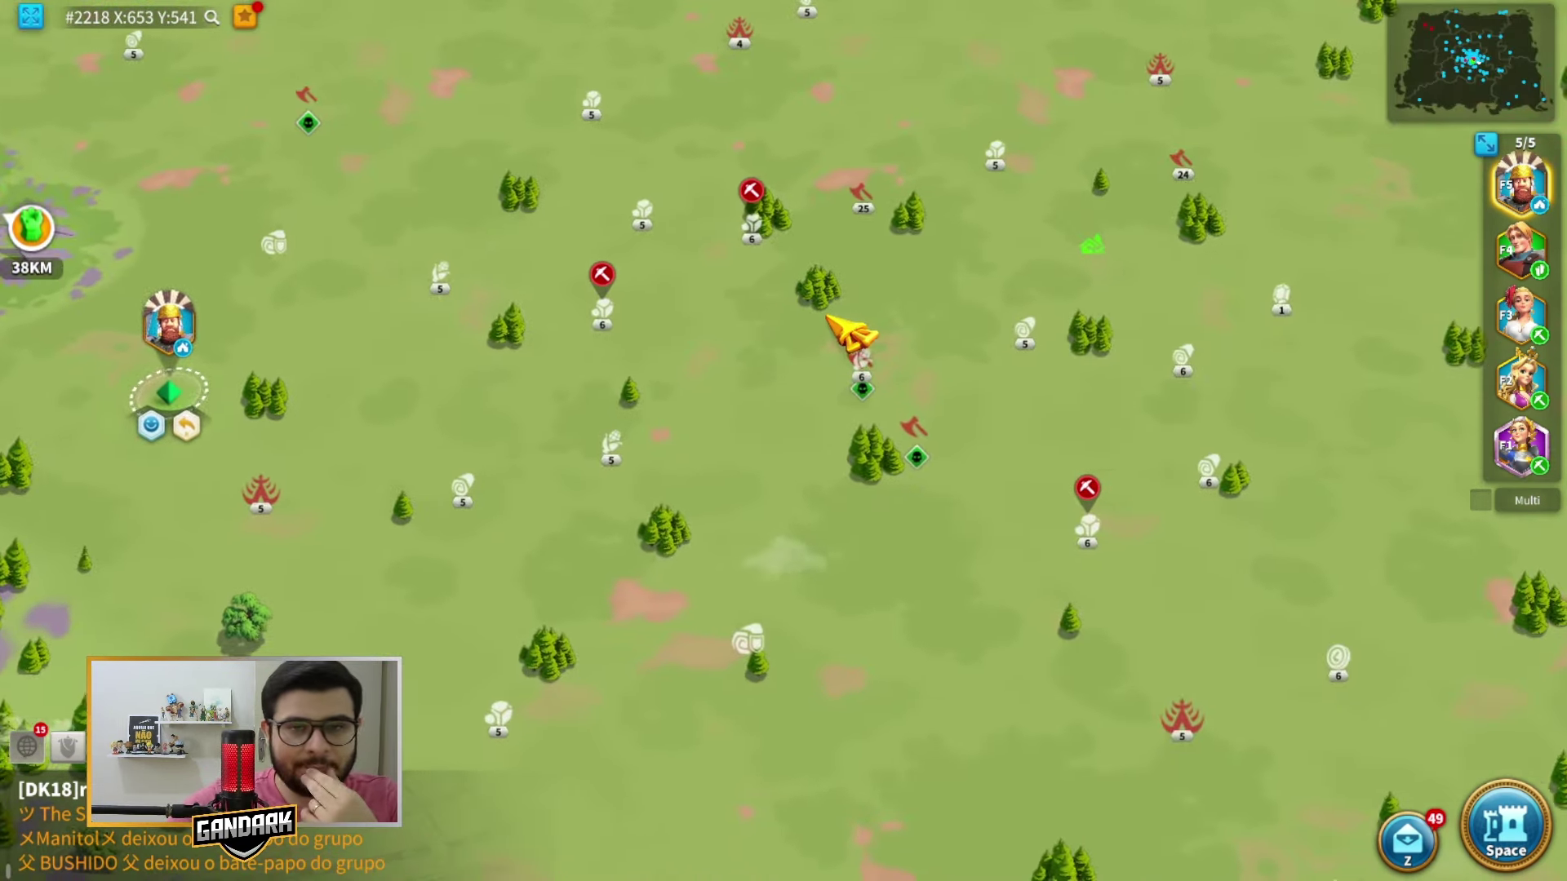
{"action": "scroll", "coordinate": [784, 440], "scroll_direction": "up", "scroll_amount": 2}
{"action": "scroll", "coordinate": [995, 485], "scroll_direction": "down", "scroll_amount": 1}
{"action": "key", "text": "Up"}
{"action": "key", "text": "Left"}
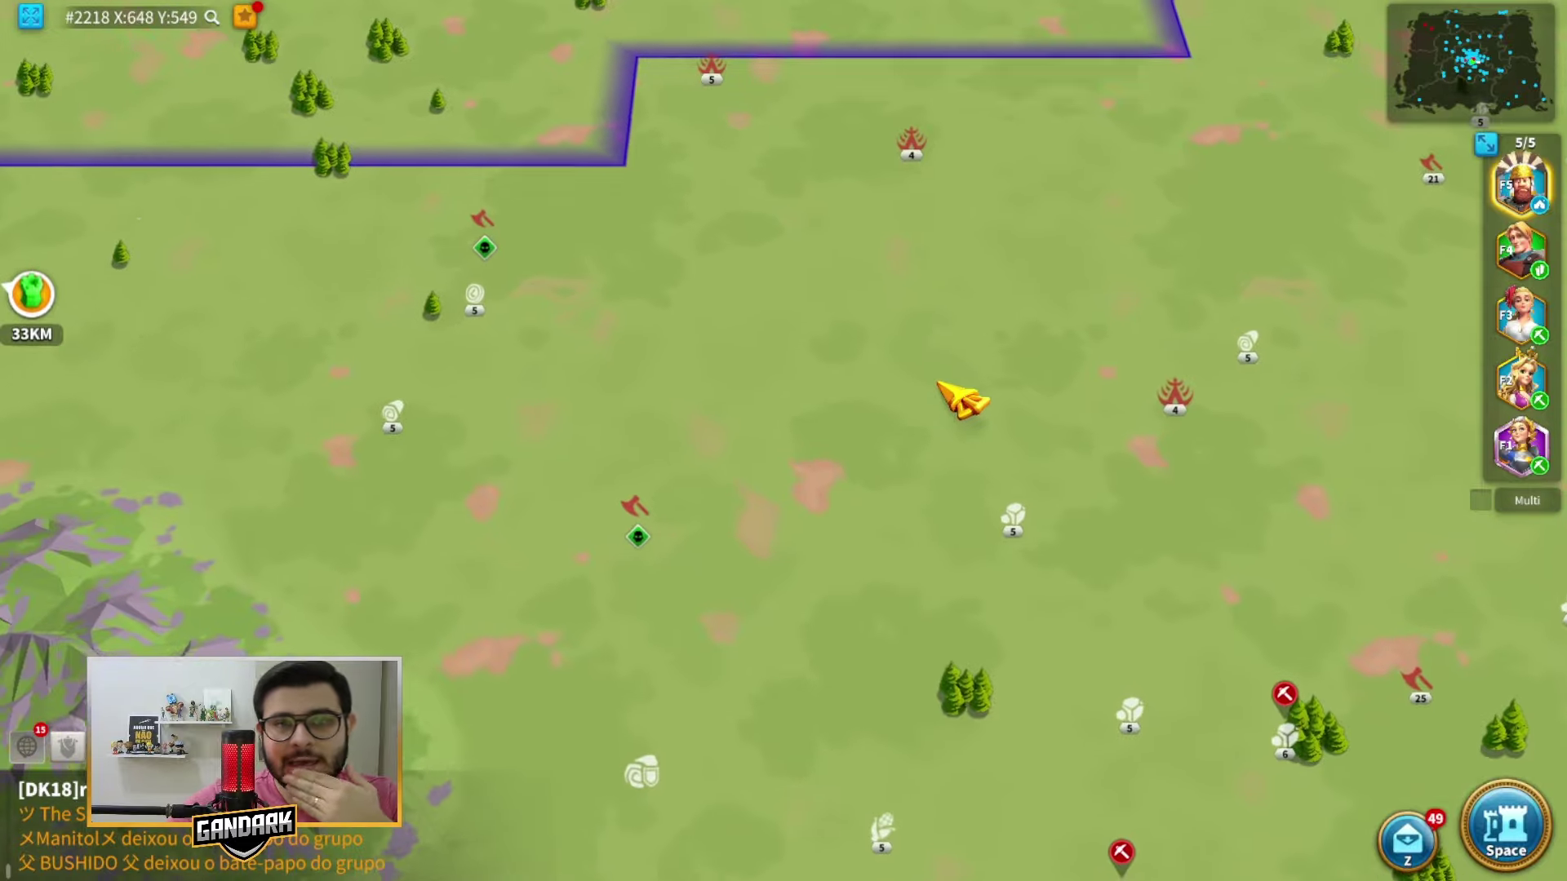
{"action": "scroll", "coordinate": [1014, 360], "scroll_direction": "down", "scroll_amount": 2}
{"action": "scroll", "coordinate": [734, 343], "scroll_direction": "up", "scroll_amount": 3}
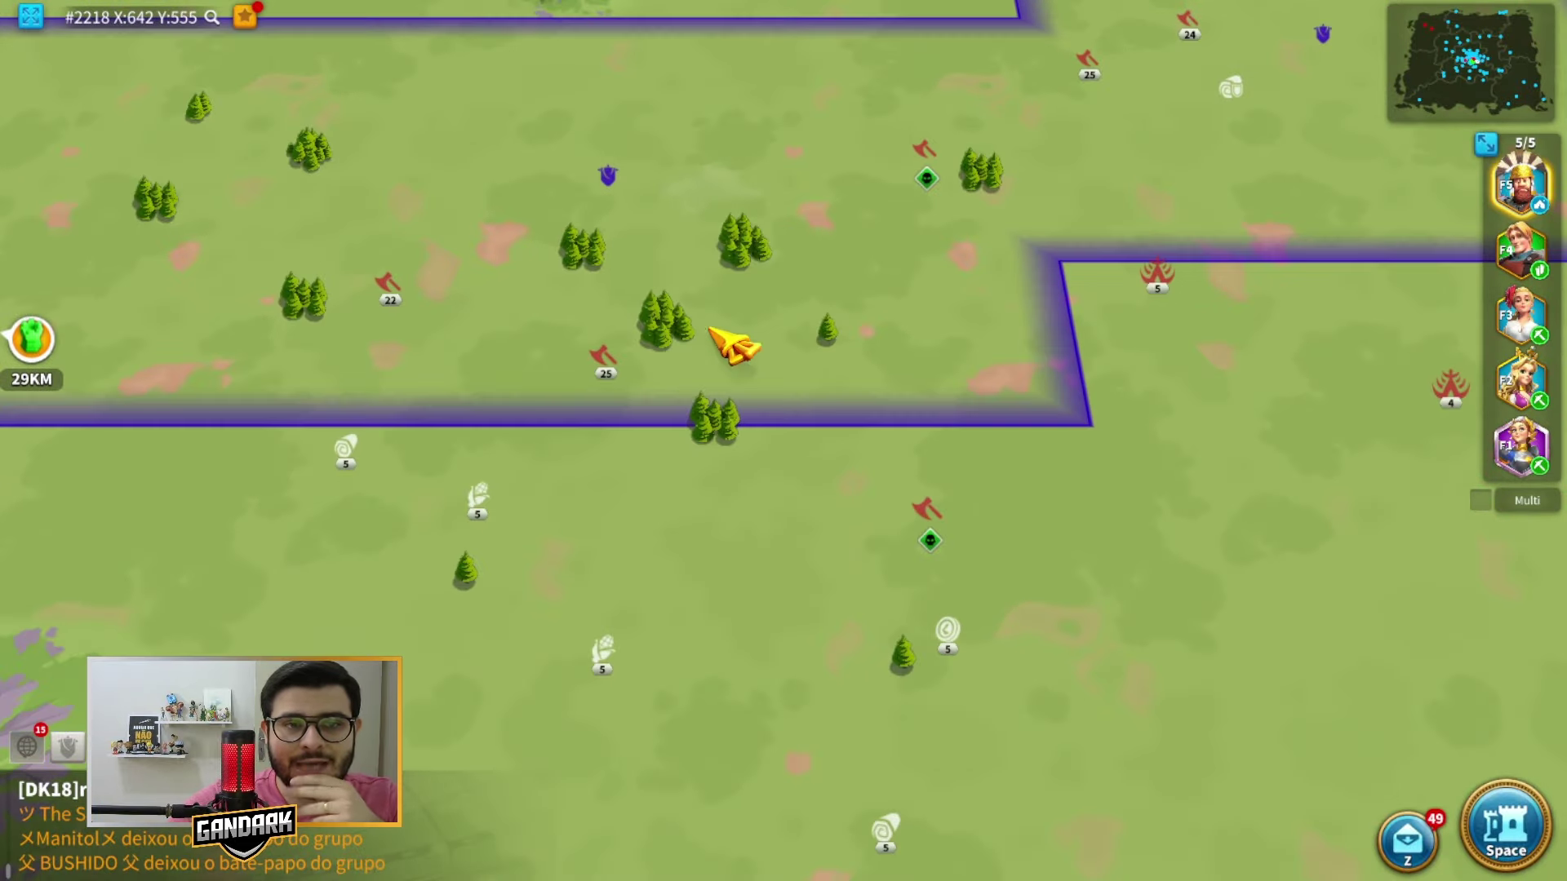
{"action": "scroll", "coordinate": [1066, 360], "scroll_direction": "down", "scroll_amount": 2}
{"action": "scroll", "coordinate": [843, 175], "scroll_direction": "up", "scroll_amount": 3}
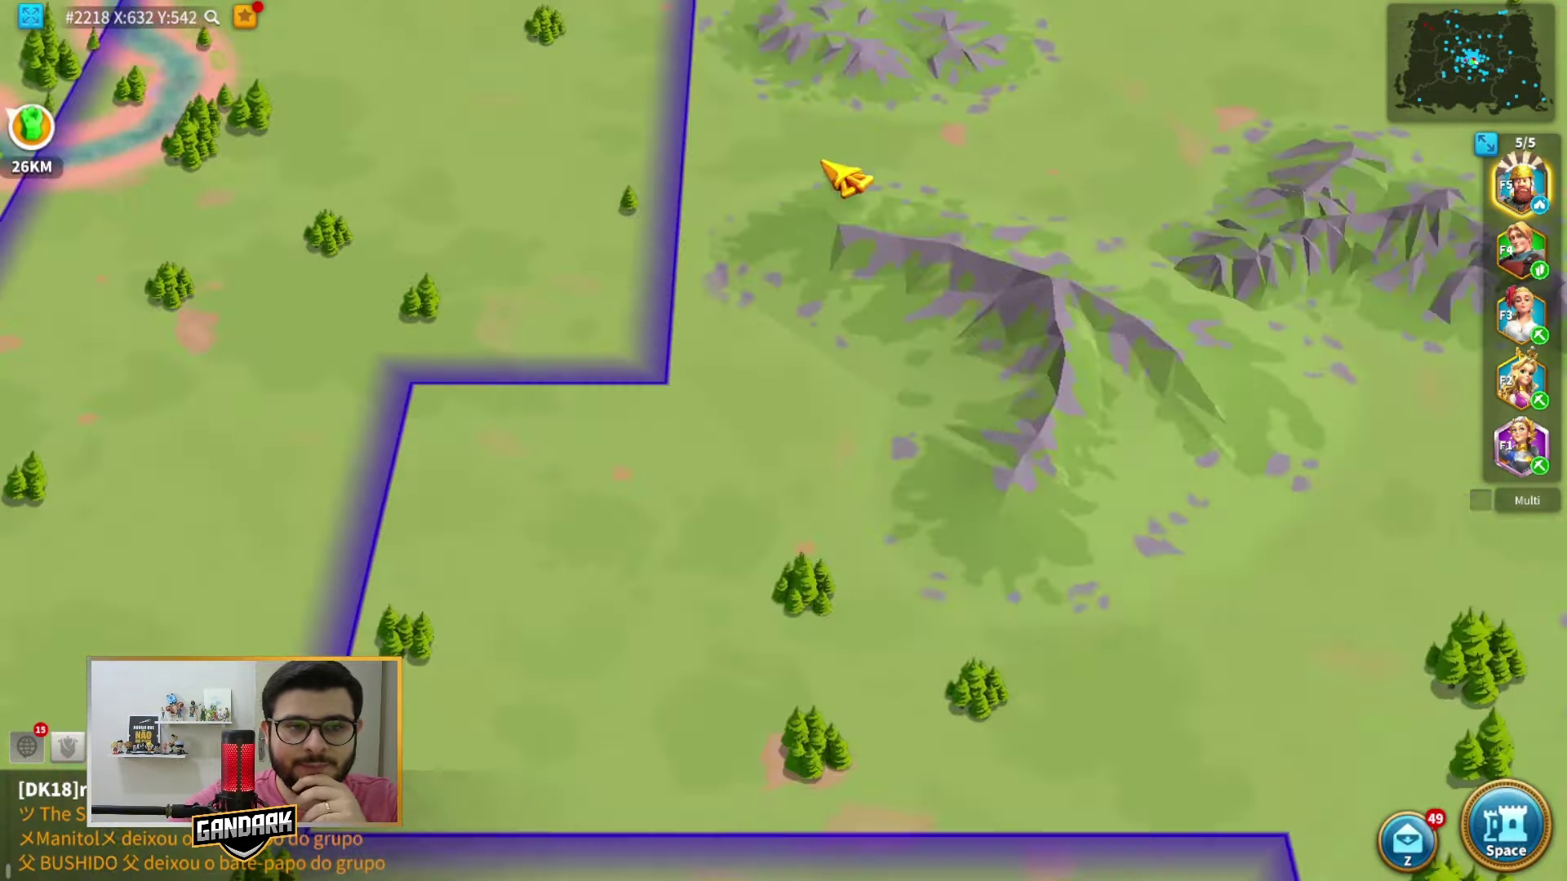
{"action": "key", "text": "Up"}
{"action": "scroll", "coordinate": [1053, 245], "scroll_direction": "down", "scroll_amount": 2}
{"action": "key", "text": "Up"}
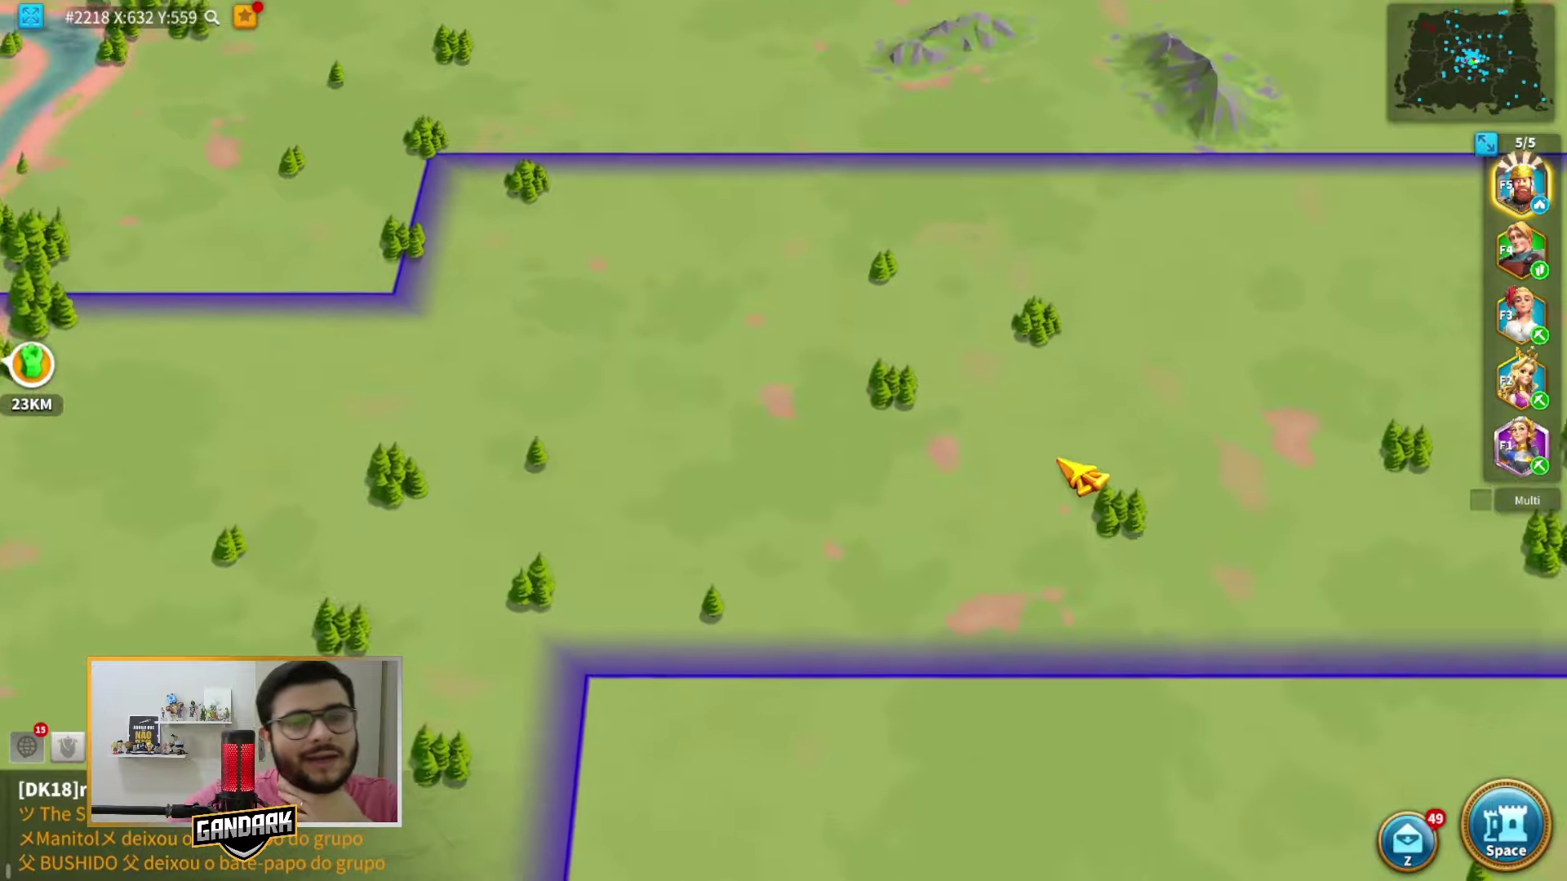
{"action": "scroll", "coordinate": [979, 343], "scroll_direction": "up", "scroll_amount": 3}
{"action": "scroll", "coordinate": [735, 319], "scroll_direction": "down", "scroll_amount": 2}
{"action": "key", "text": "Left"}
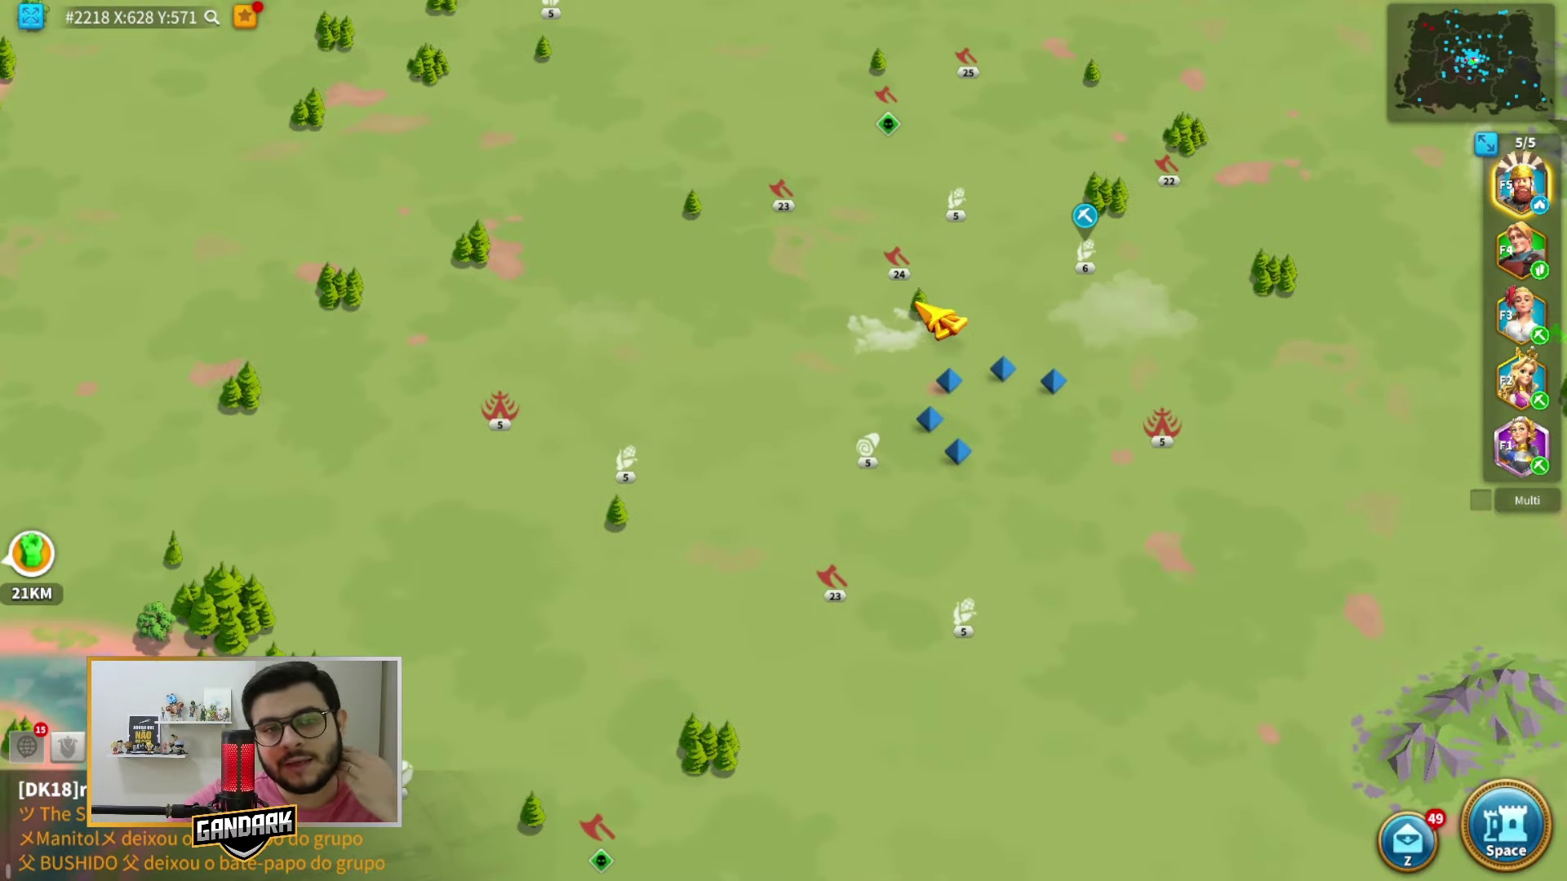
{"action": "scroll", "coordinate": [938, 384], "scroll_direction": "up", "scroll_amount": 3}
{"action": "scroll", "coordinate": [784, 441], "scroll_direction": "down", "scroll_amount": 2}
{"action": "key", "text": "Up"}
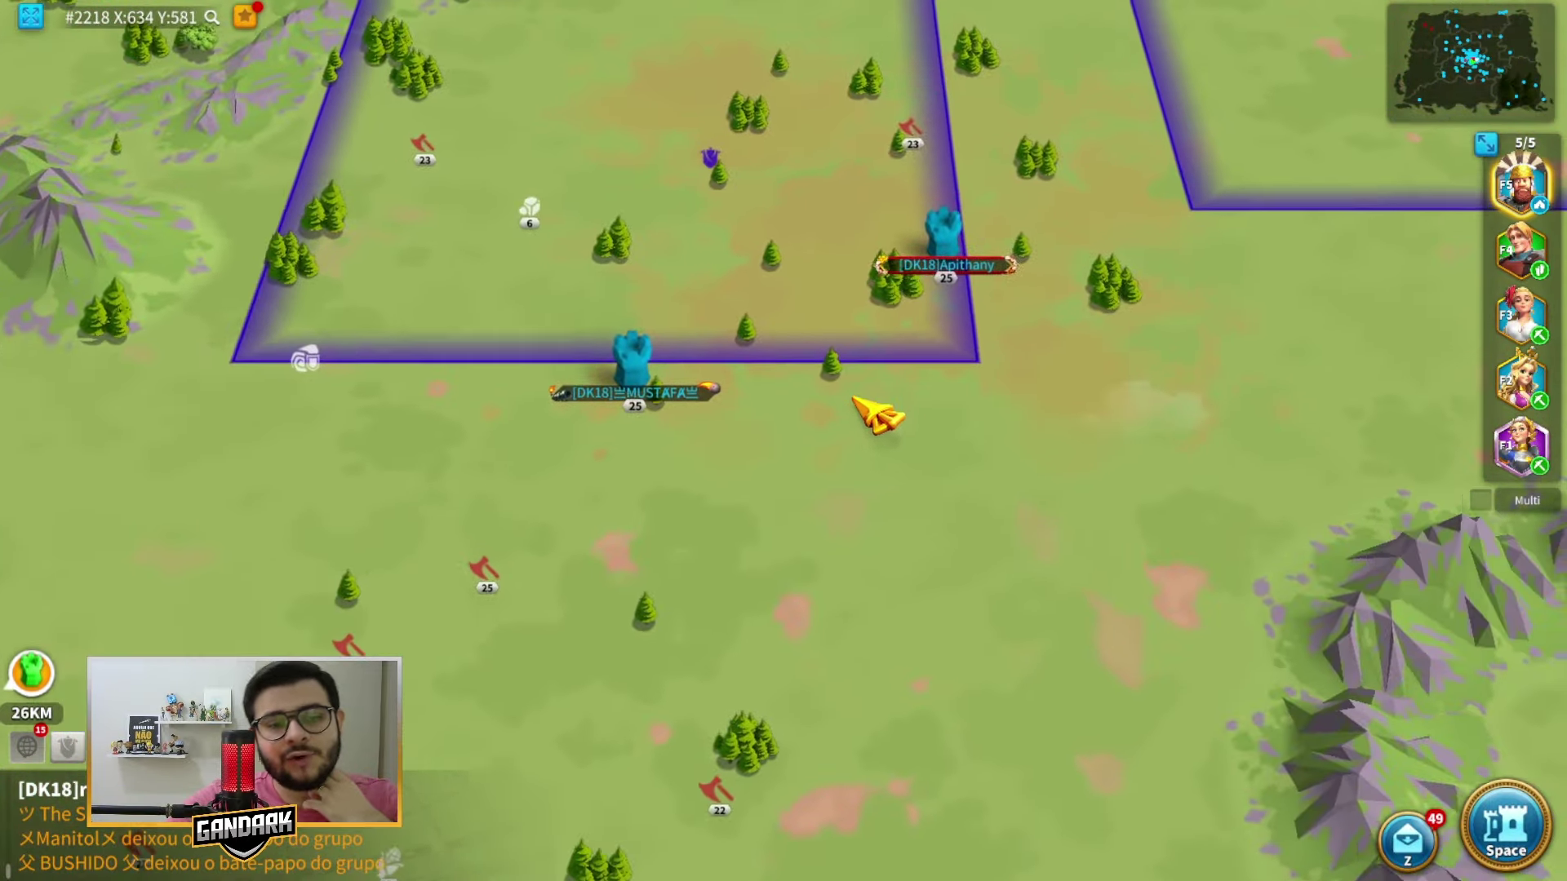
- Send the first march to gather from the level 2 gem deposit at X:636 Y:588
{"action": "scroll", "coordinate": [784, 441], "scroll_direction": "up", "scroll_amount": 3}
{"action": "scroll", "coordinate": [1028, 465], "scroll_direction": "up", "scroll_amount": 5}
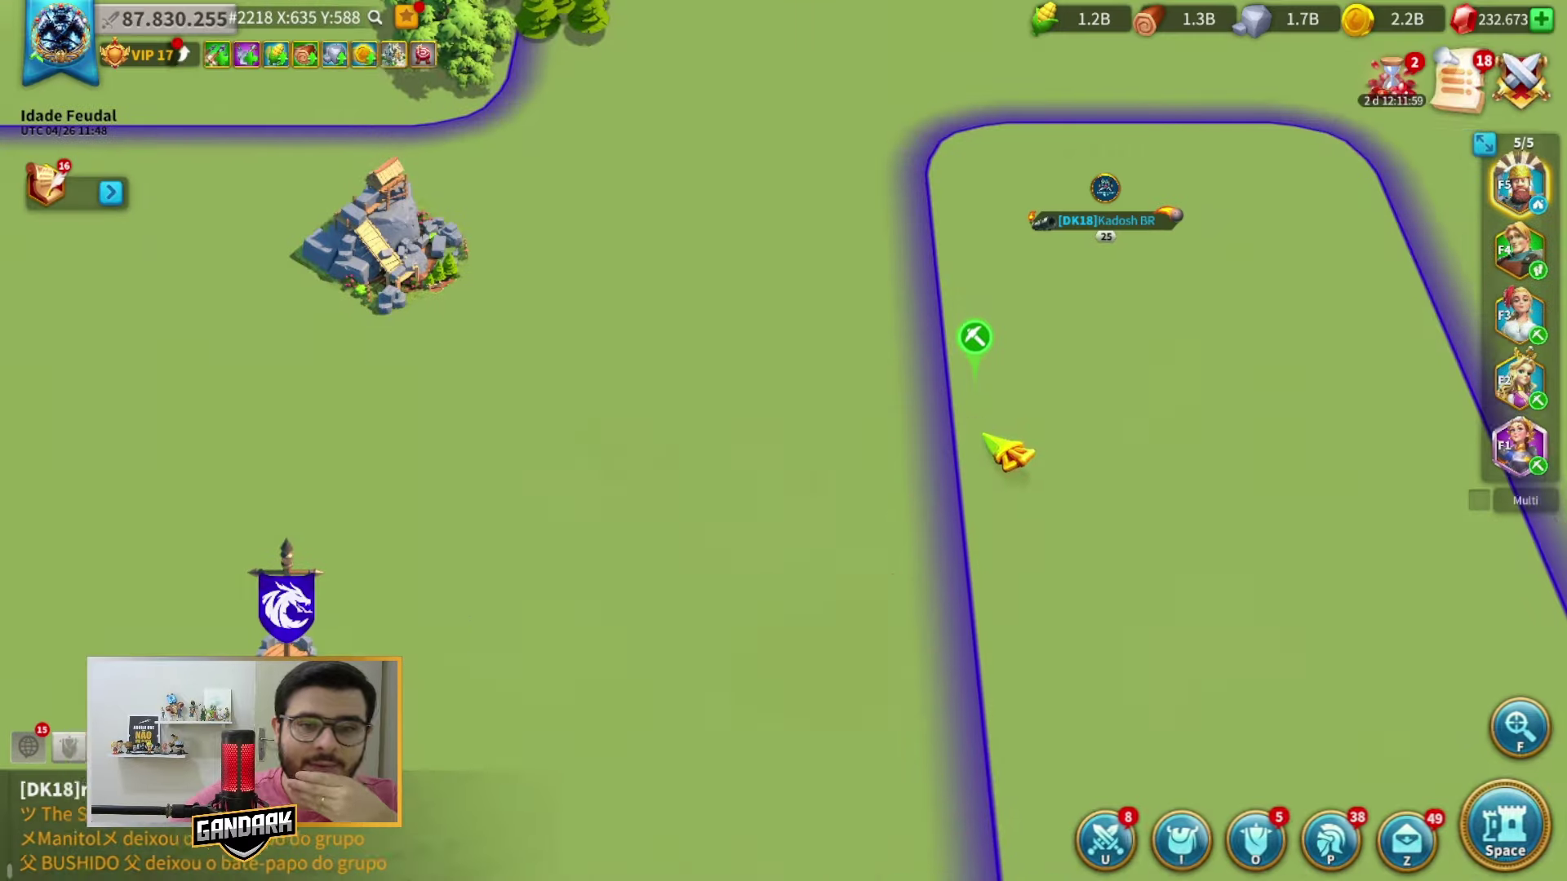
{"action": "left_click", "coordinate": [921, 445]}
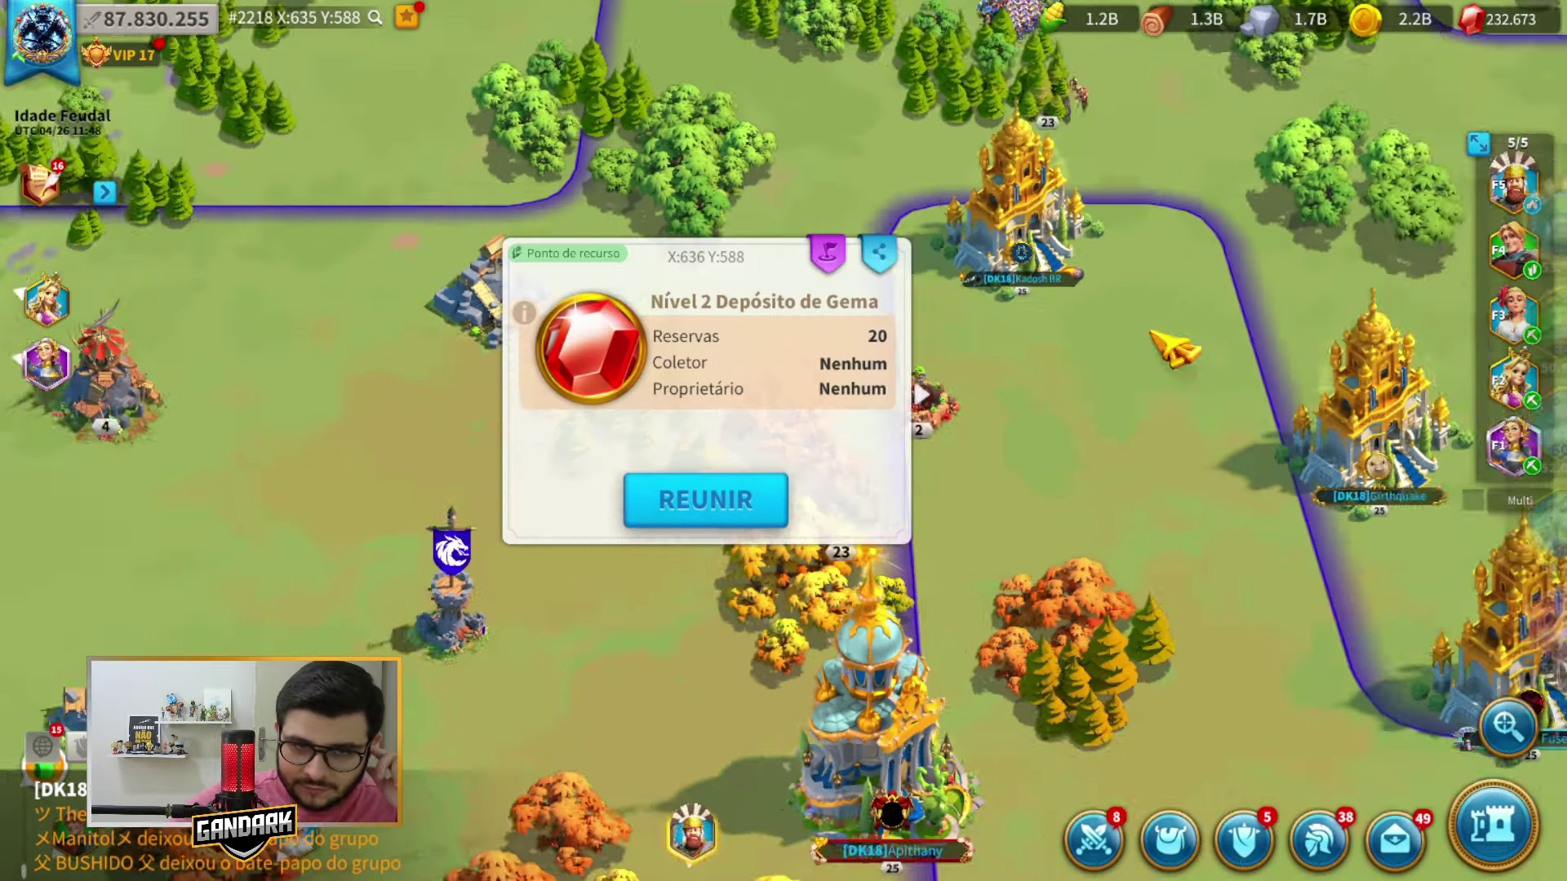
{"action": "left_click", "coordinate": [703, 497]}
{"action": "left_click", "coordinate": [1420, 287]}
- Review the destinations and remaining times of all five marches in the full troop list, then close it
{"action": "left_click", "coordinate": [1479, 144]}
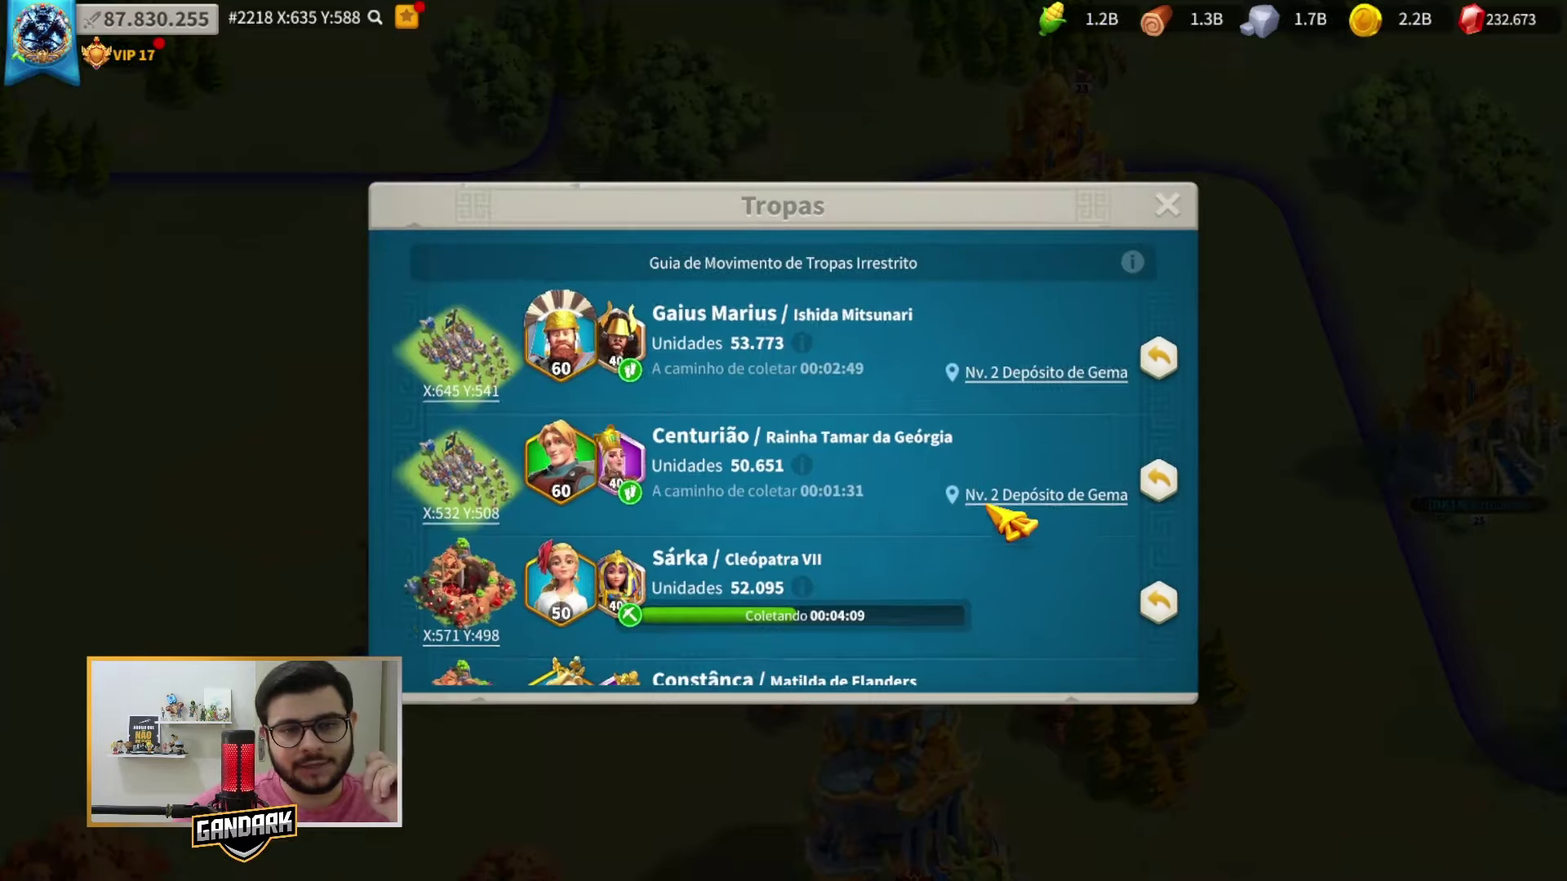
{"action": "left_click_drag", "start_coordinate": [1002, 507], "coordinate": [990, 286]}
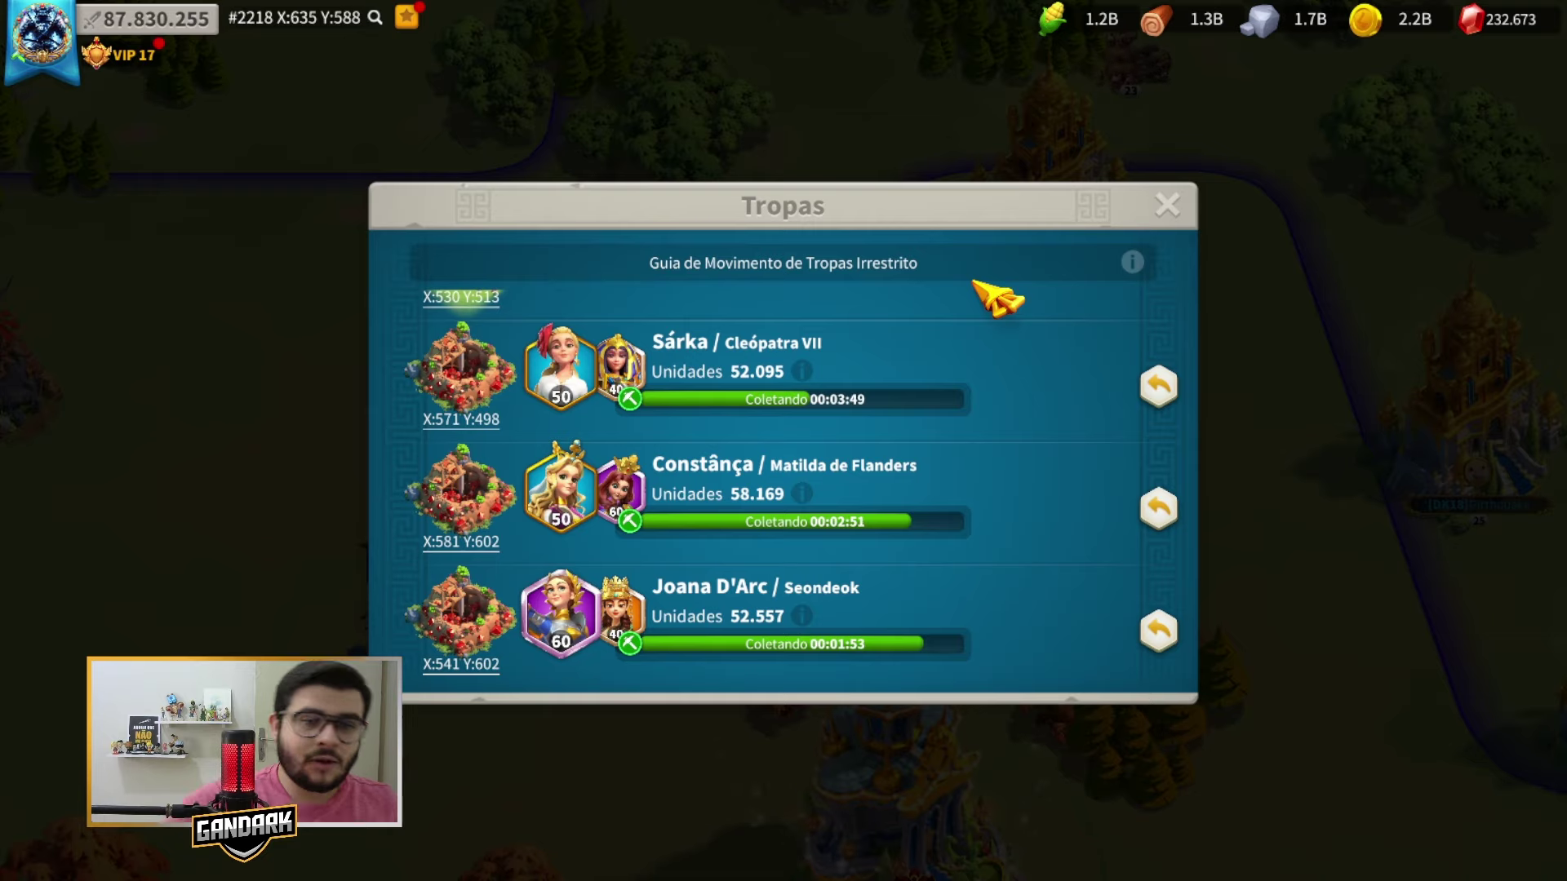
{"action": "left_click", "coordinate": [1167, 206]}
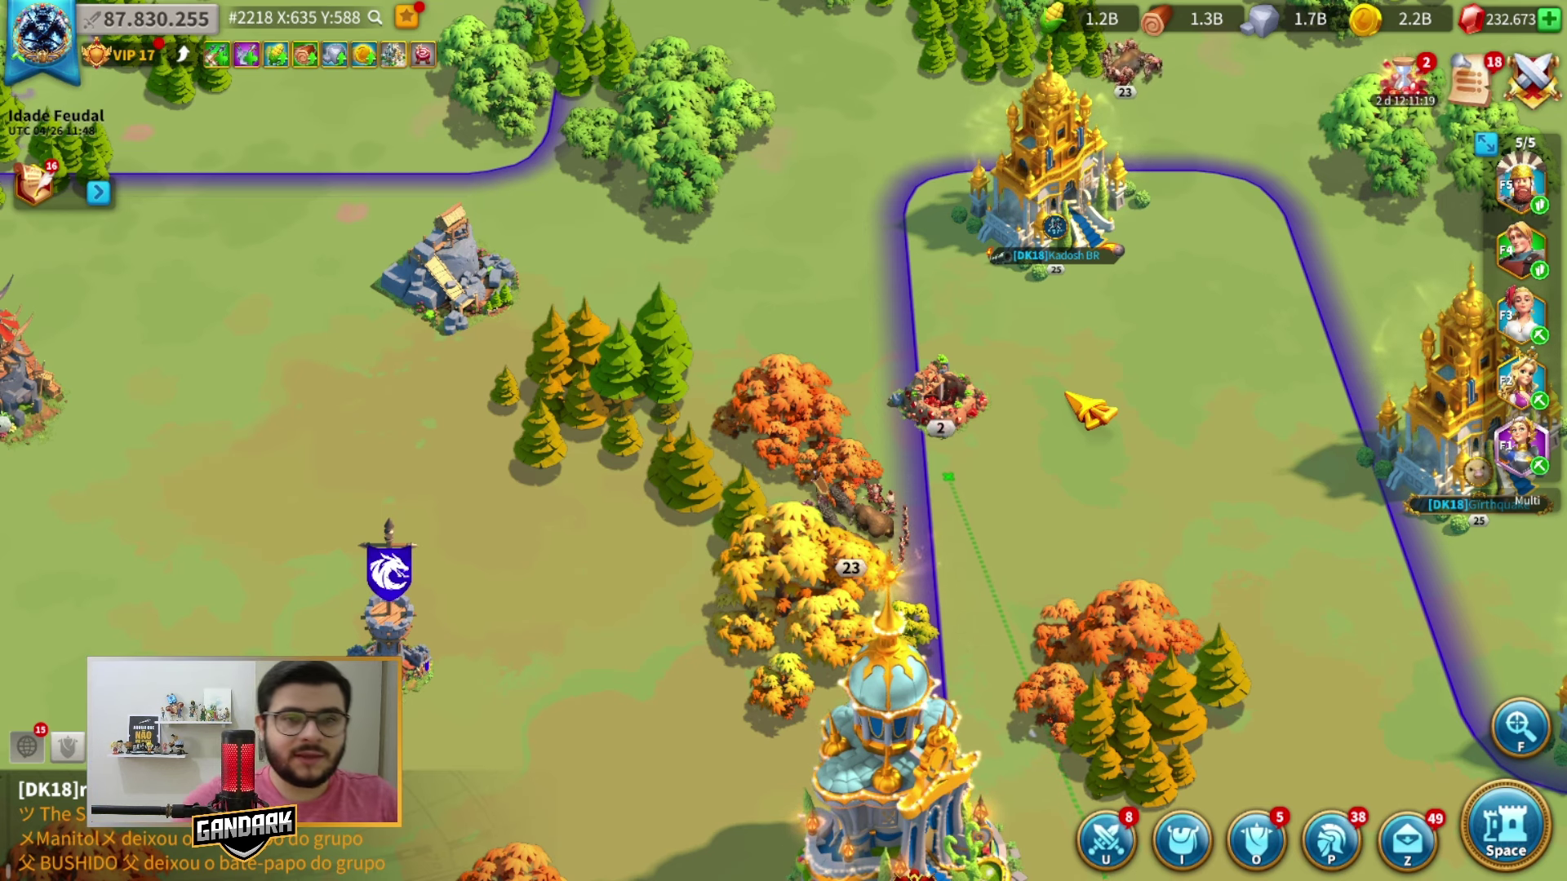
- Search the map west of the level 2 deposit at X:636 Y:588 for further gem deposits
{"action": "scroll", "coordinate": [1090, 413], "scroll_direction": "down", "scroll_amount": 5}
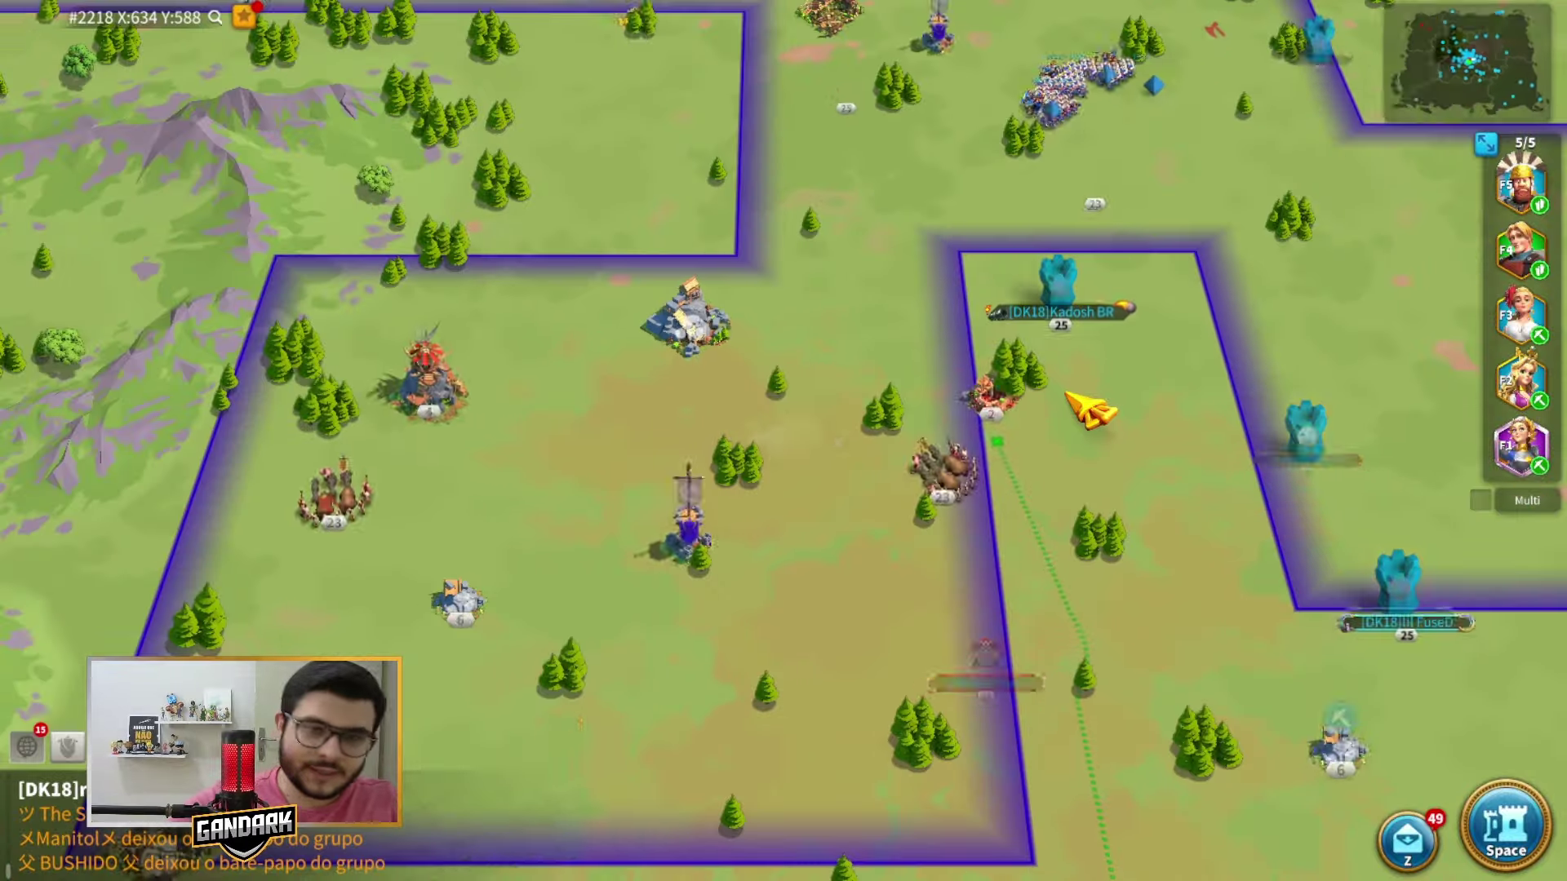
{"action": "scroll", "coordinate": [959, 440], "scroll_direction": "up", "scroll_amount": 5}
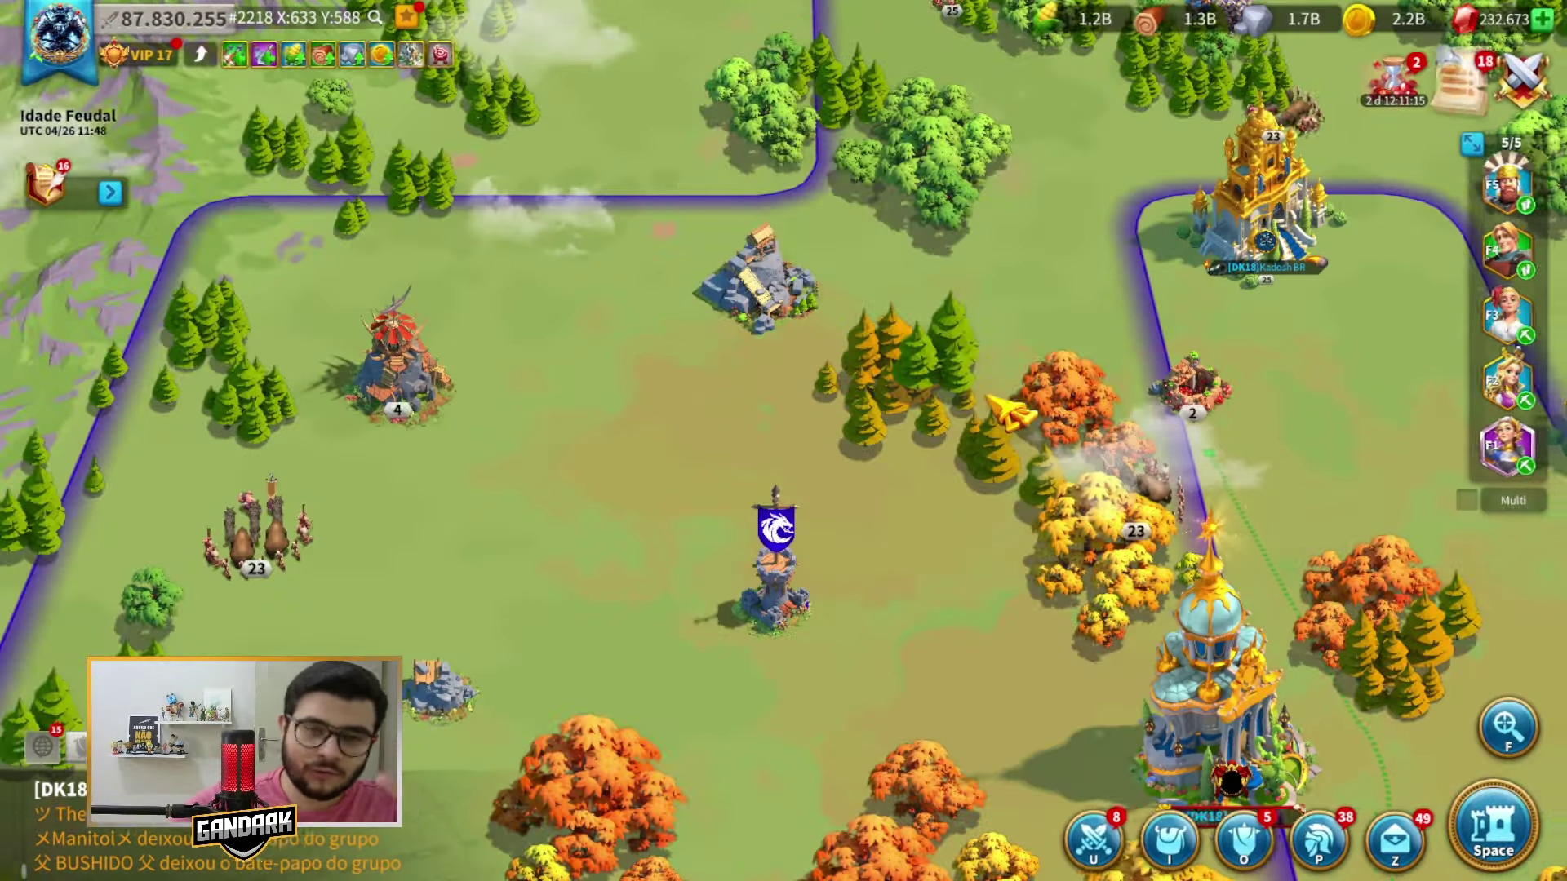
{"action": "scroll", "coordinate": [841, 327], "scroll_direction": "down", "scroll_amount": 3}
{"action": "key", "text": "Left"}
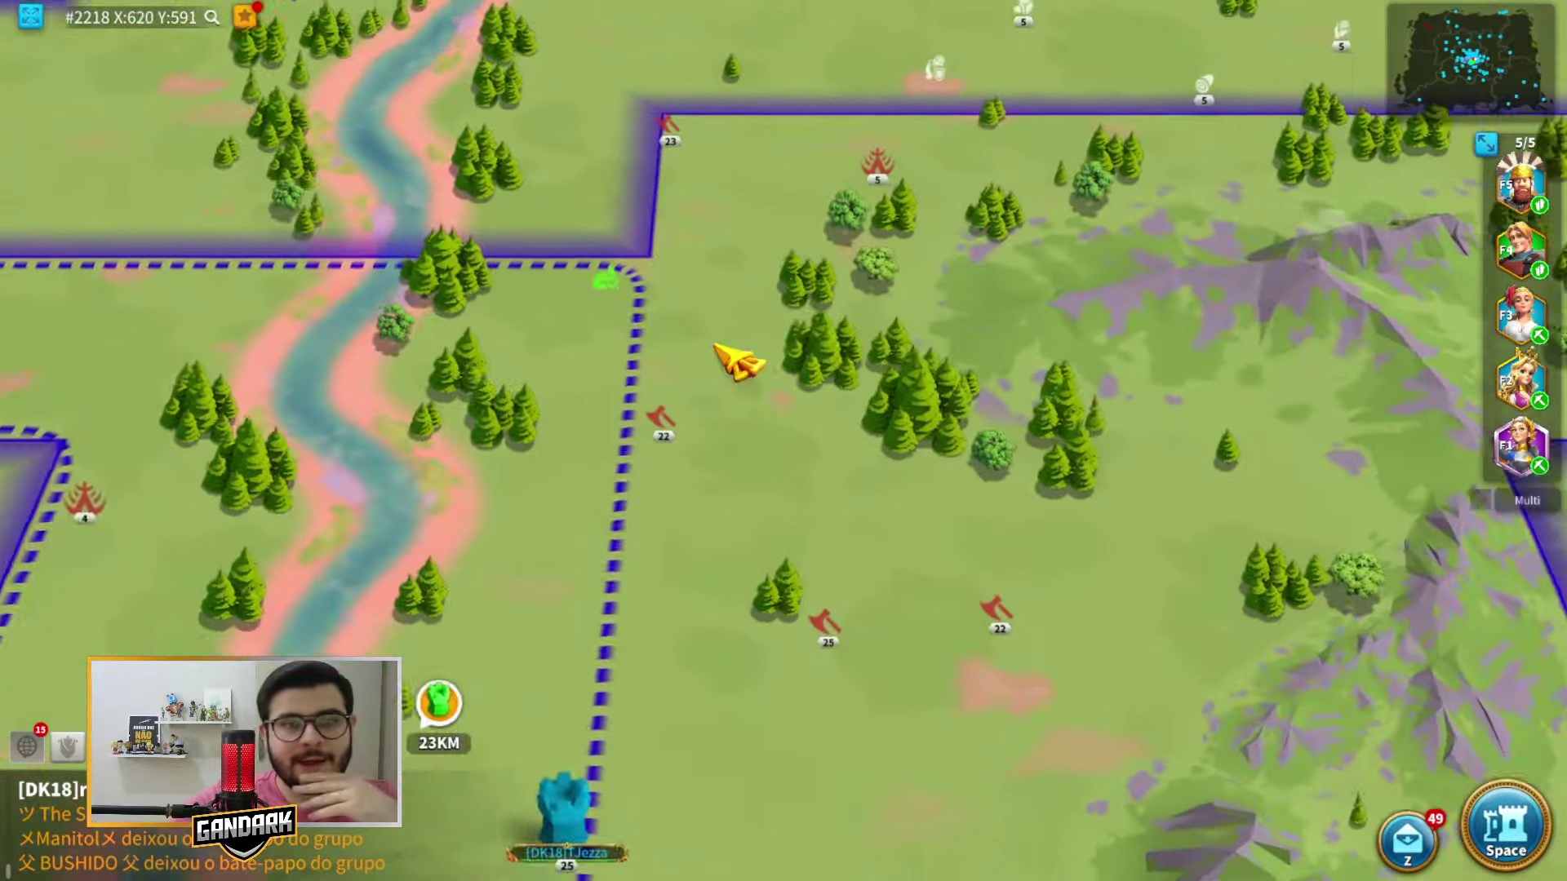